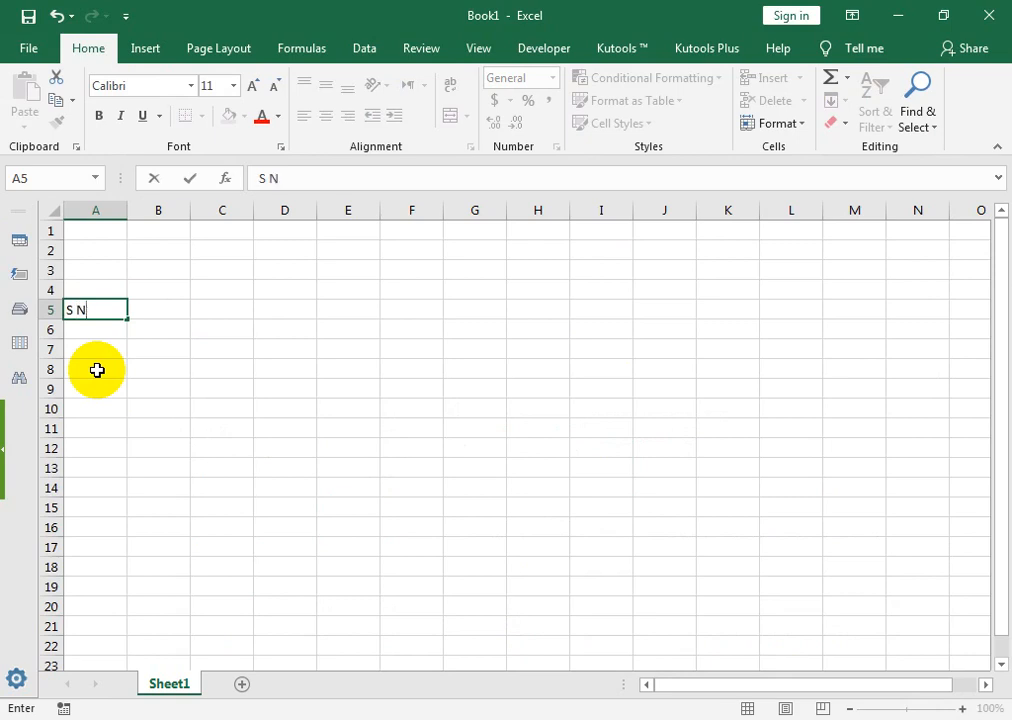
# Step: Enter the headings S NO, CODE, PRODUCT and COST in cells A5 to D5
pyautogui.write('O')
pyautogui.press('Tab')
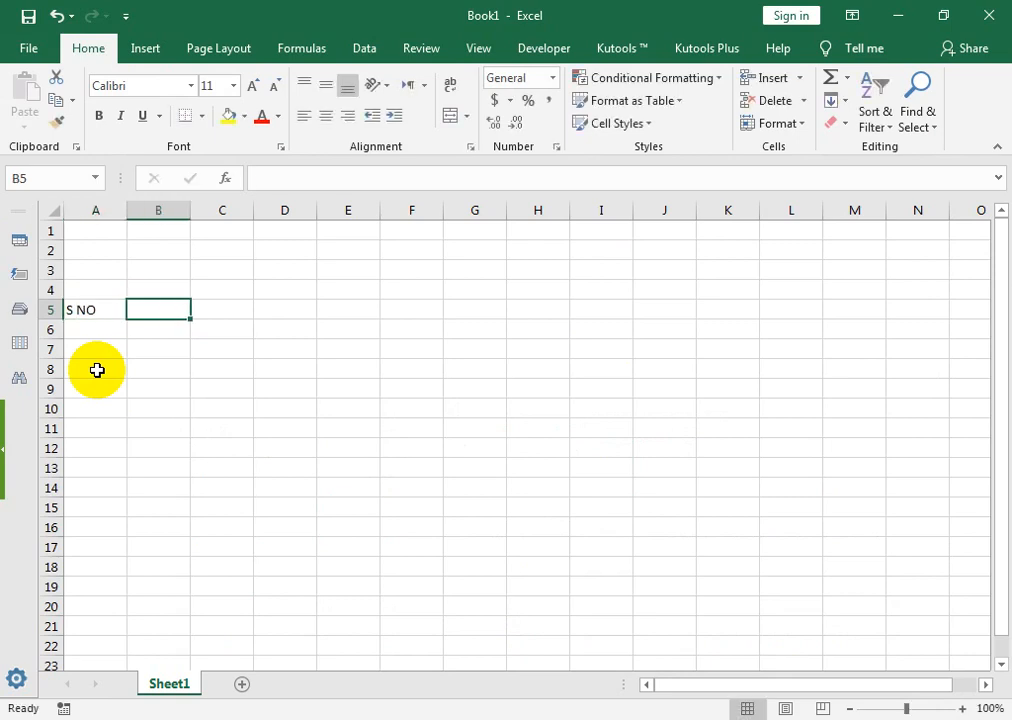
pyautogui.write('CODE')
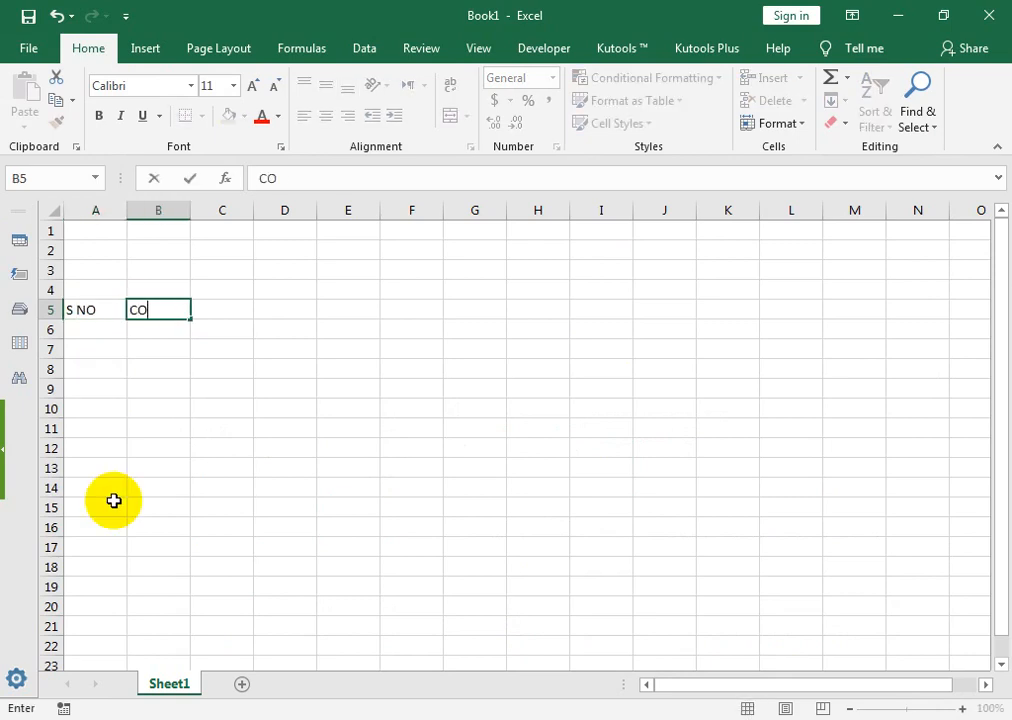
pyautogui.press('Tab')
pyautogui.write('PROD')
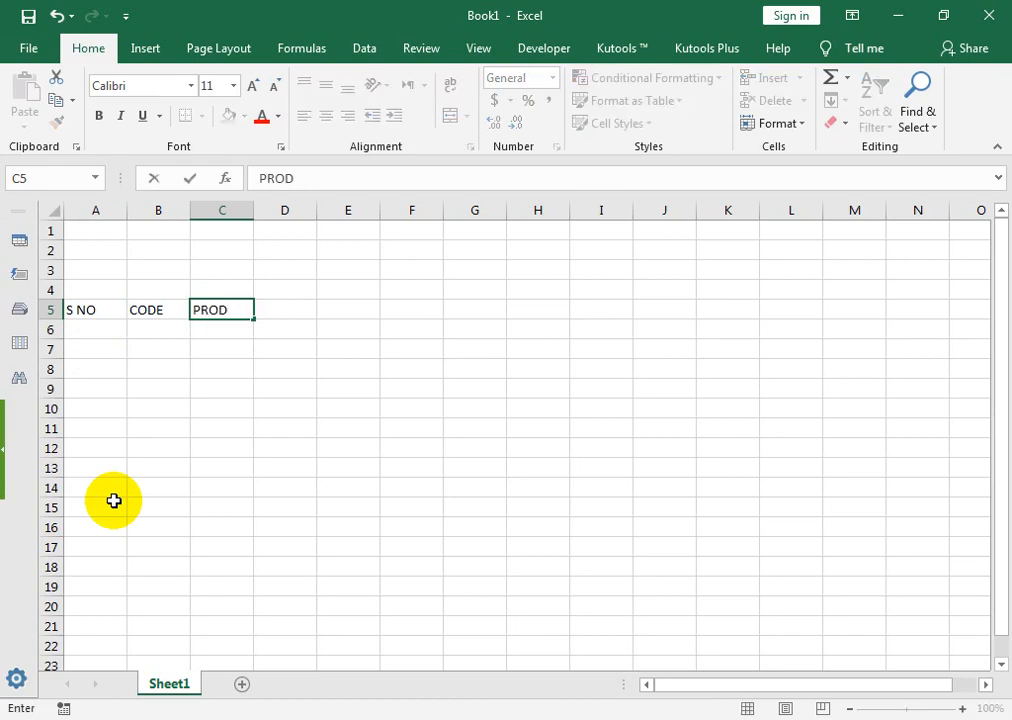
pyautogui.write('CUT')
pyautogui.press('Tab')
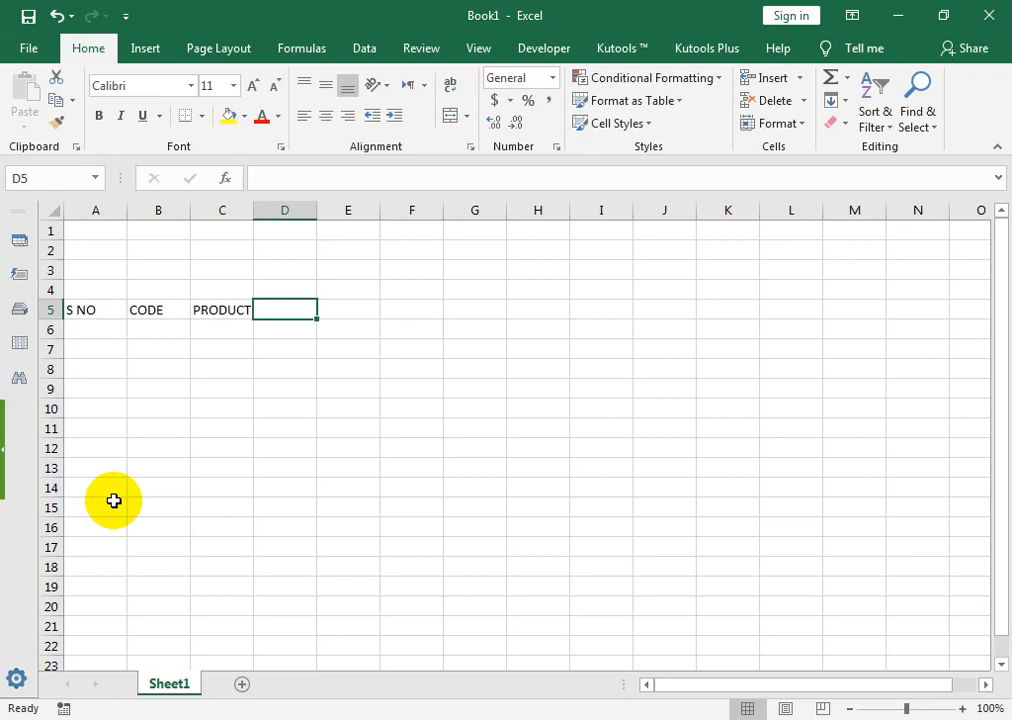
pyautogui.write('COST')
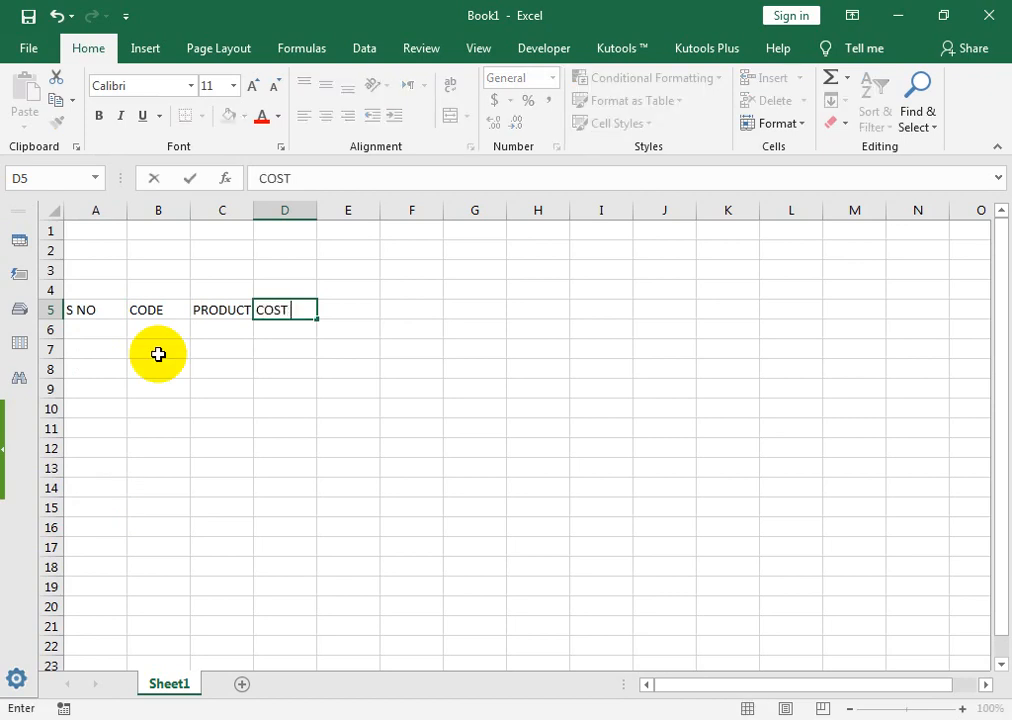
pyautogui.press('Tab')
# Step: Add the headings MARK UP RATE in E5 and RETAIL PRICE in F5, and fit both columns to their text
pyautogui.write('MARK UP RATE')
pyautogui.press('Tab')
pyautogui.write('RETAIL PRICE')
pyautogui.press('Tab')
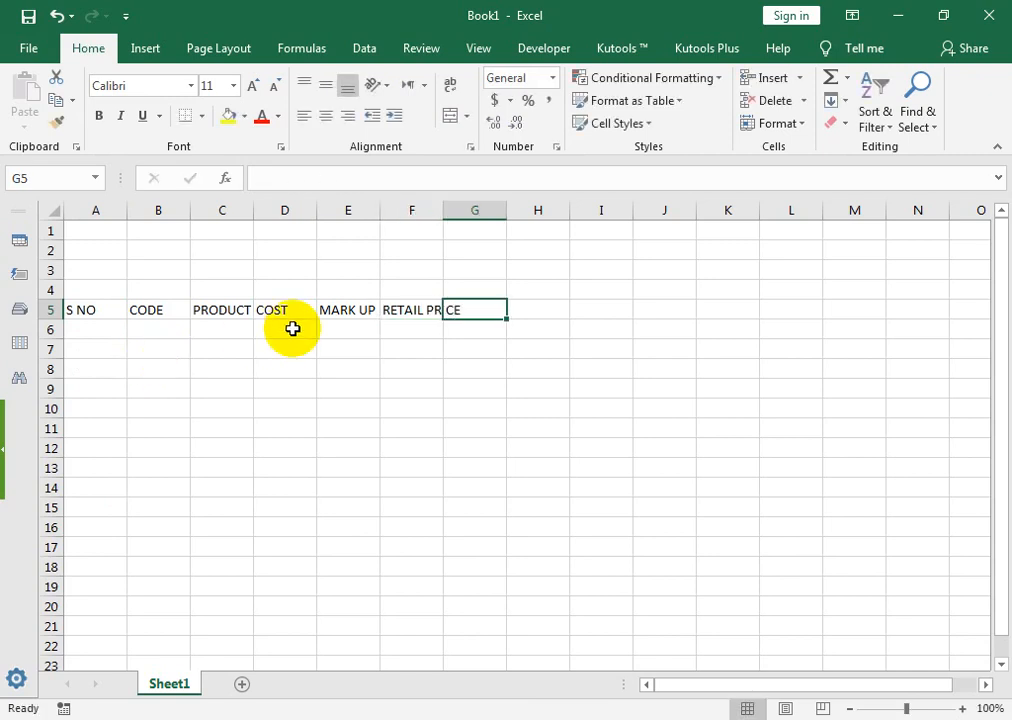
pyautogui.doubleClick(380, 205)
pyautogui.doubleClick(479, 205)
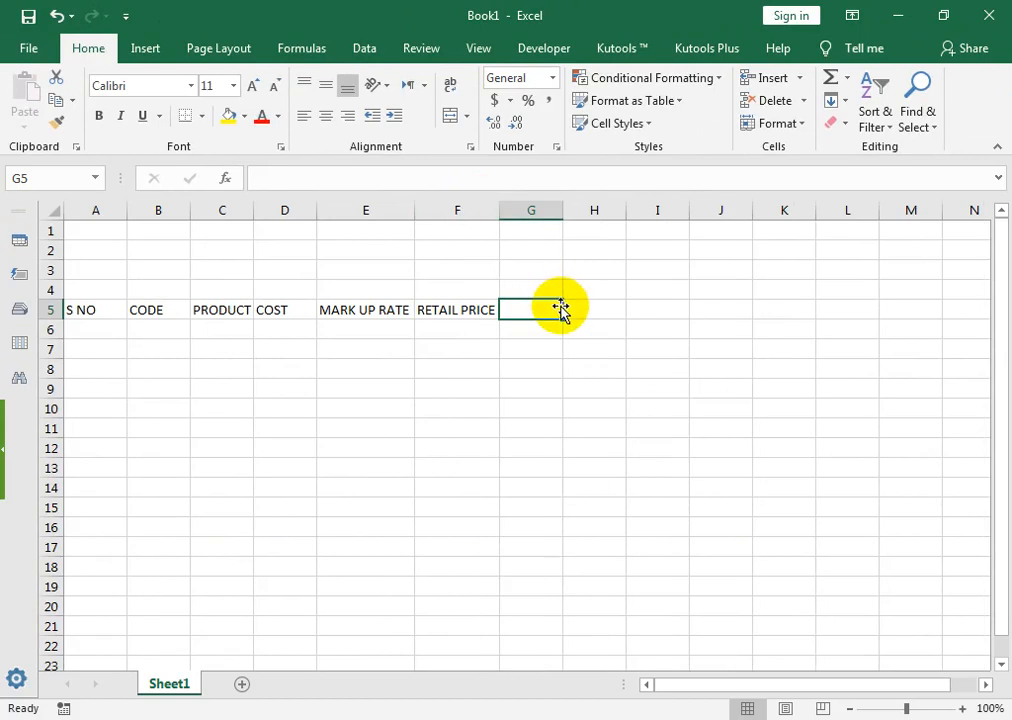
# Step: Enter the headings PERCENT OFF in G5 and SALE PRICE in H5
pyautogui.write('PE')
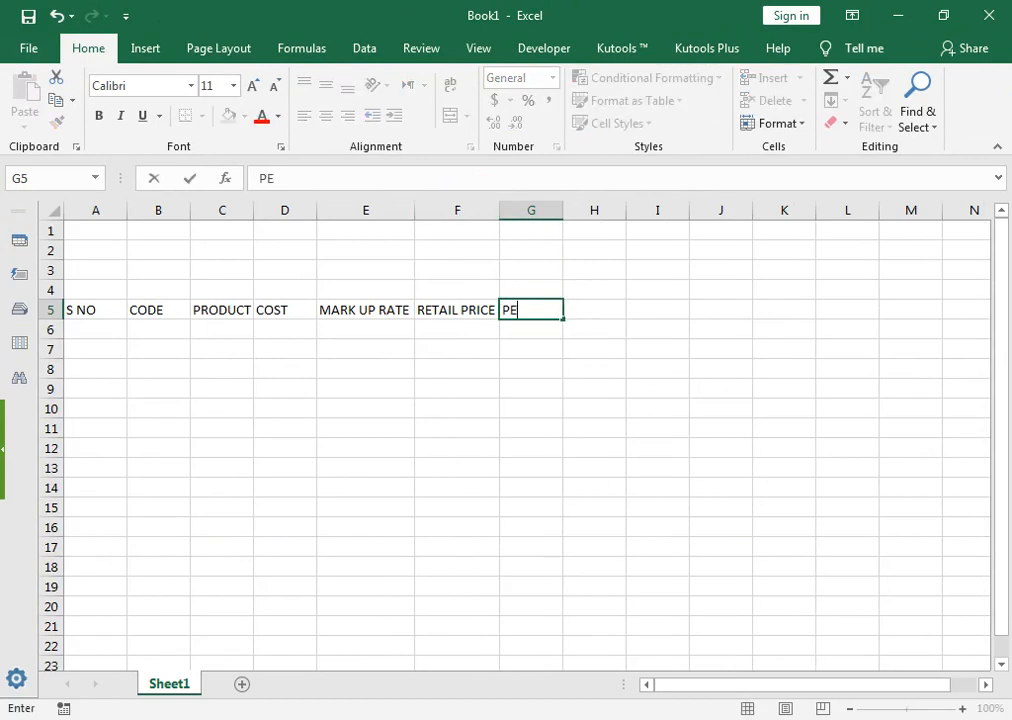
pyautogui.write('RCENT OFF')
pyautogui.press('Tab')
pyautogui.write('SALE')
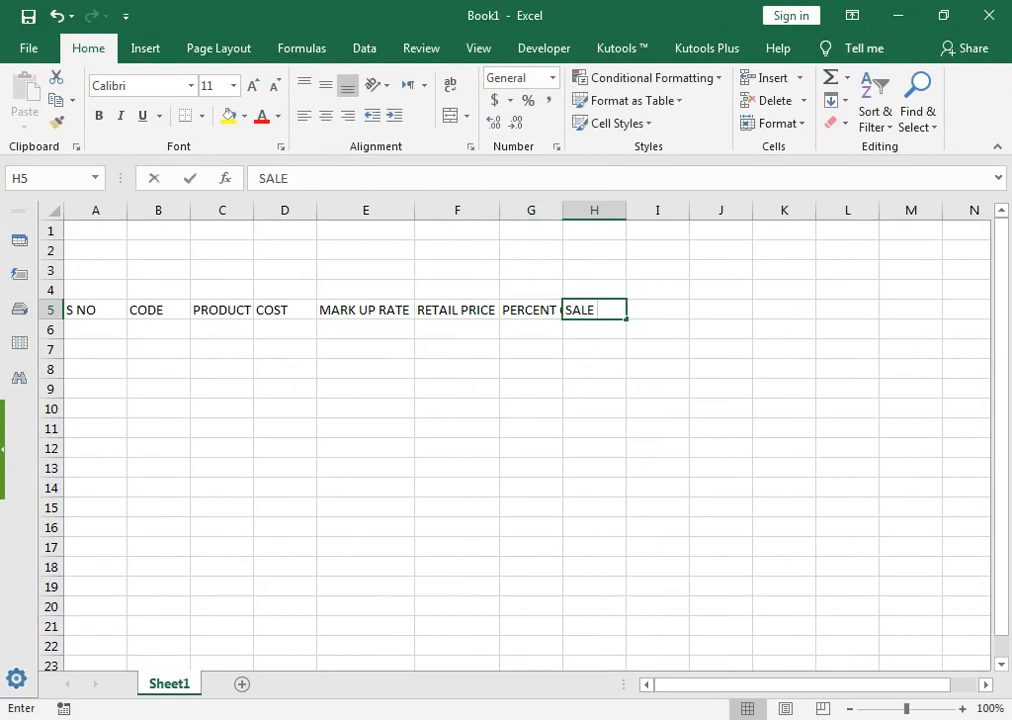
pyautogui.write(' PRICE')
pyautogui.press('Tab')
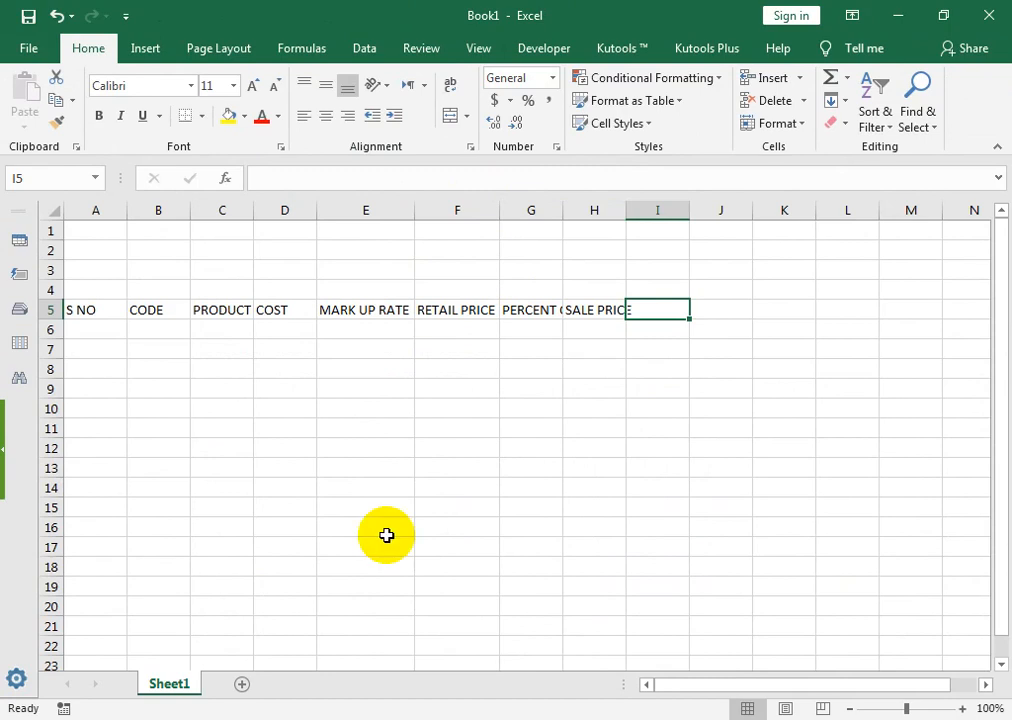
# Step: Enter the headings PROFIT AMOUNT in I5 and PROFIT MARGIN in J5
pyautogui.write('PROFIT')
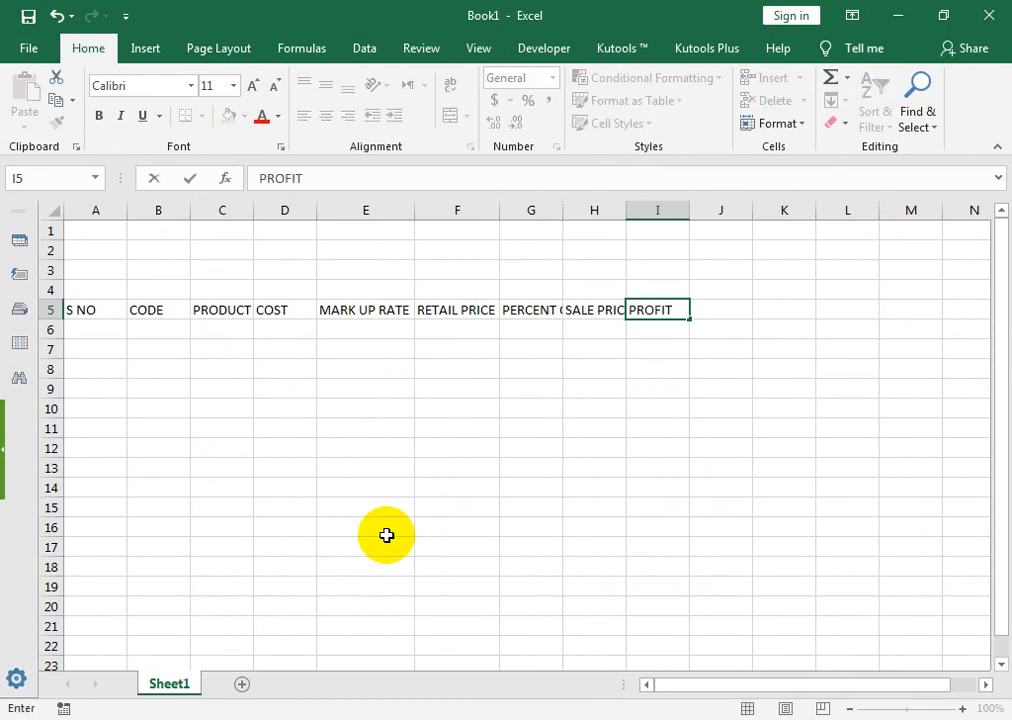
pyautogui.write(' AMOUNT')
pyautogui.press('Tab')
pyautogui.write('PROFIT MARGIN')
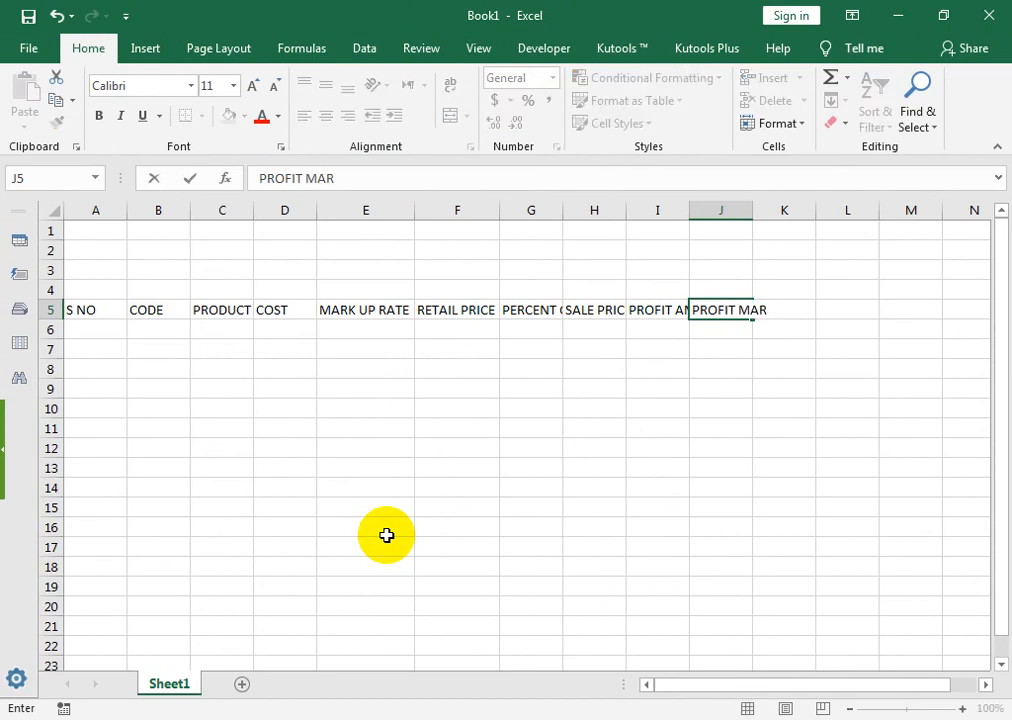
pyautogui.press('Tab')
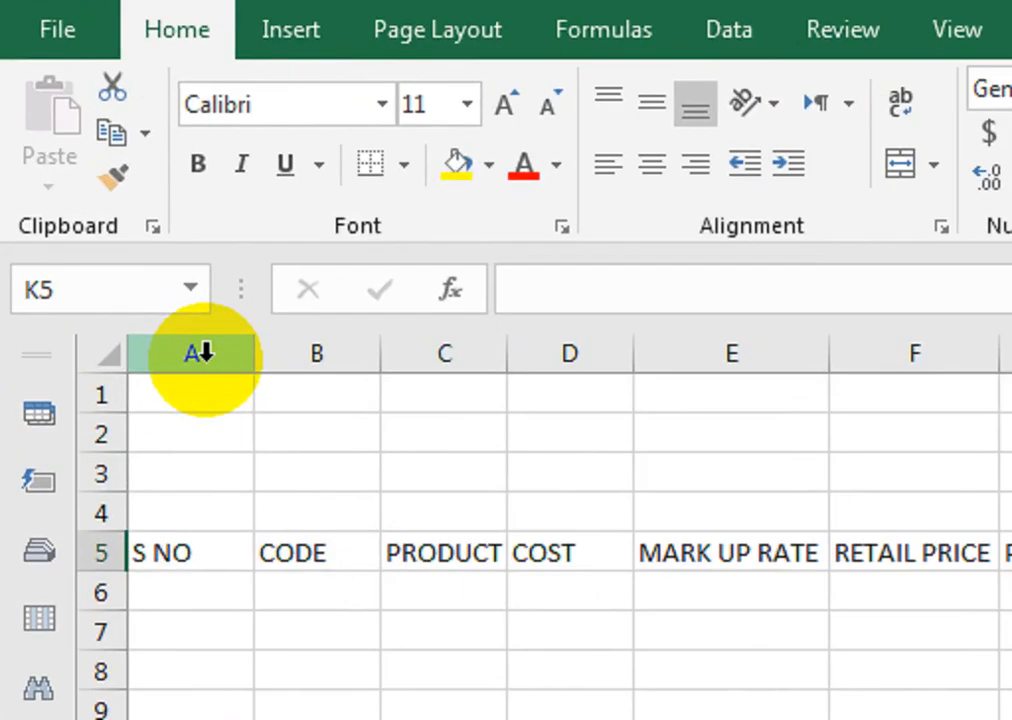
# Step: AutoFit the width of columns A through K to their contents
pyautogui.moveTo(203, 352); pyautogui.dragTo(762, 232)
pyautogui.click(800, 128)
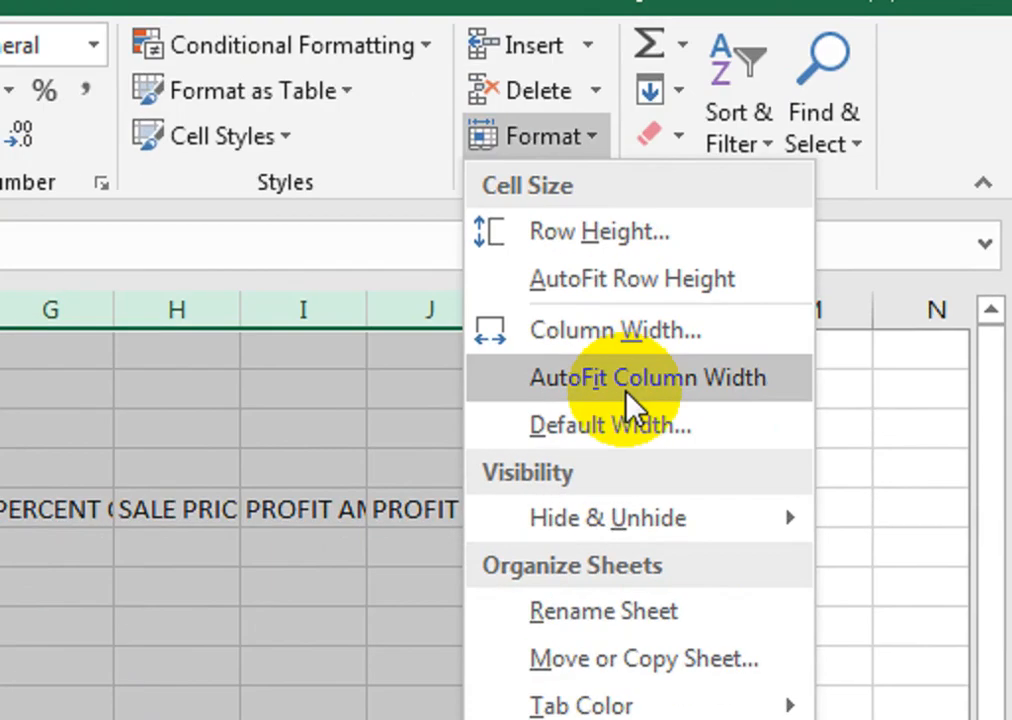
pyautogui.click(628, 393)
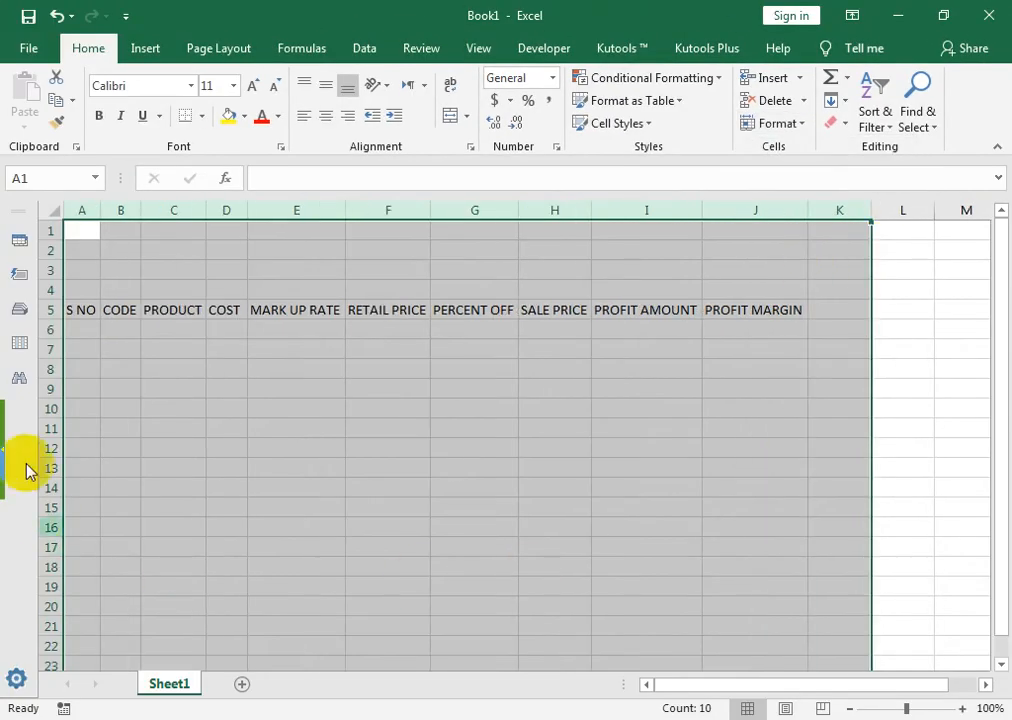
# Step: Apply all borders and a thick outside border to the table range A5:J18
pyautogui.moveTo(70, 312); pyautogui.dragTo(740, 622)
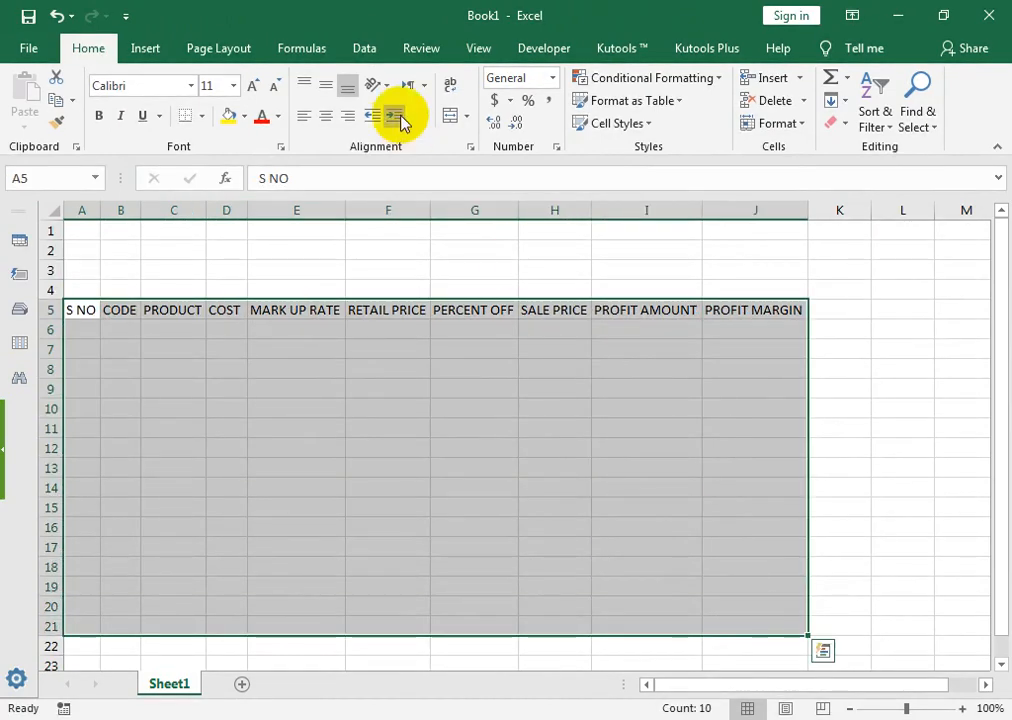
pyautogui.moveTo(76, 310); pyautogui.dragTo(760, 567)
pyautogui.click(201, 118)
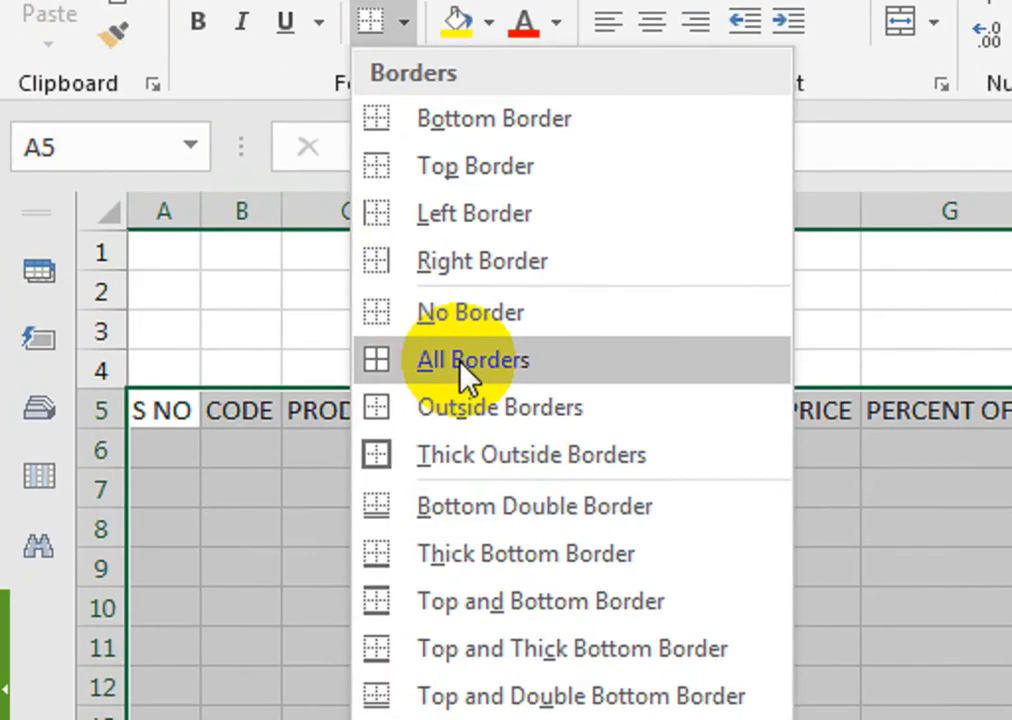
pyautogui.click(229, 285)
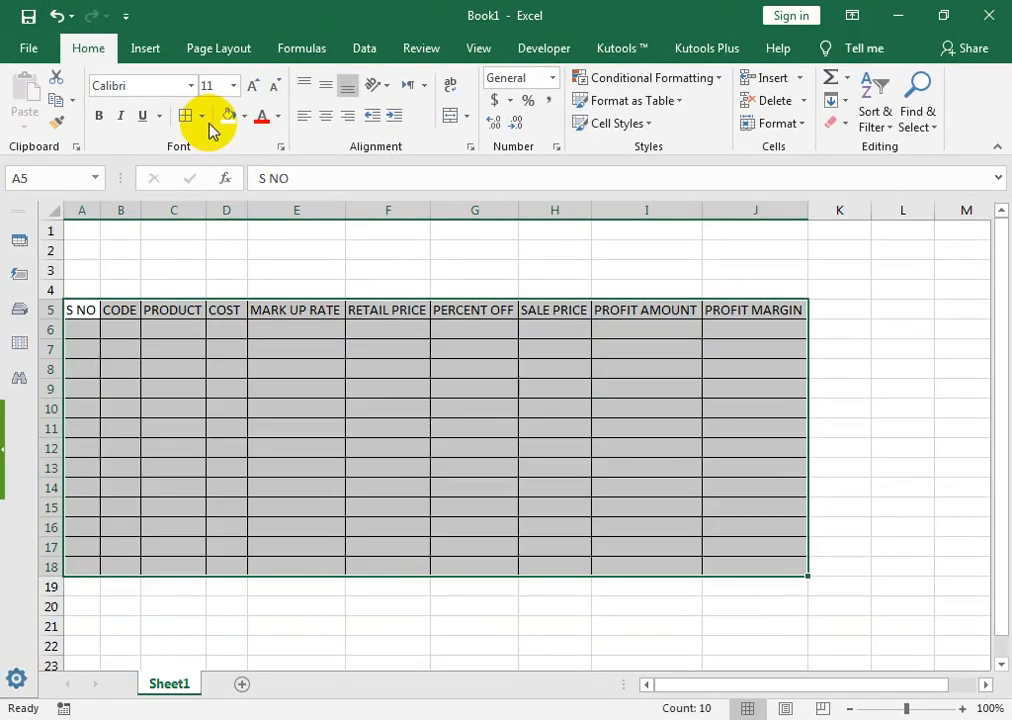
pyautogui.click(201, 117)
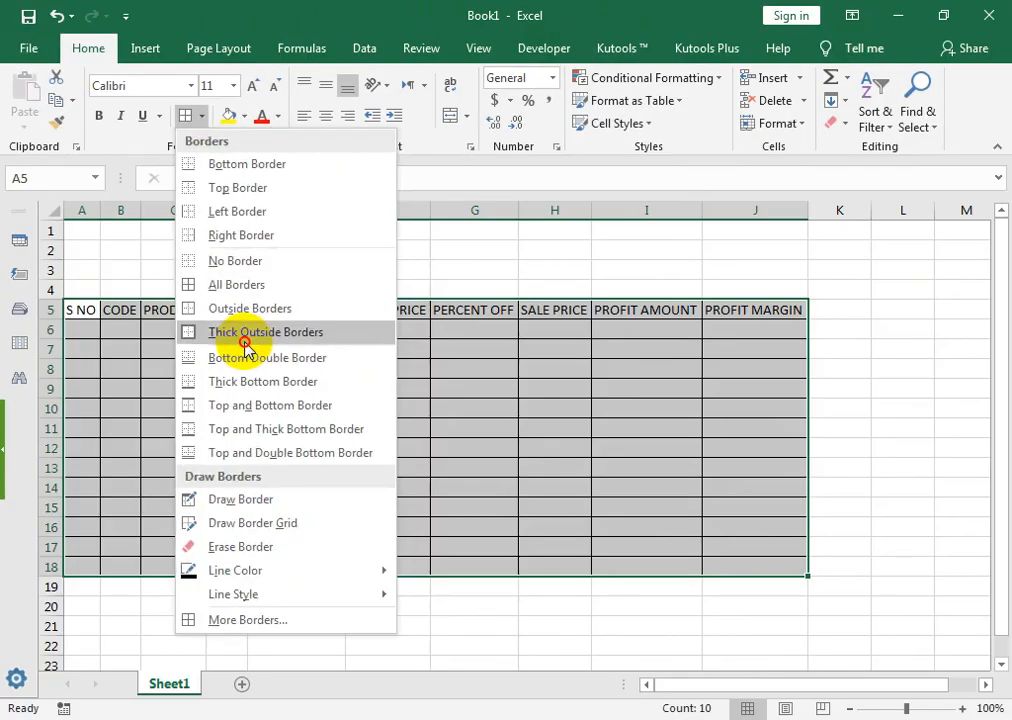
pyautogui.click(244, 344)
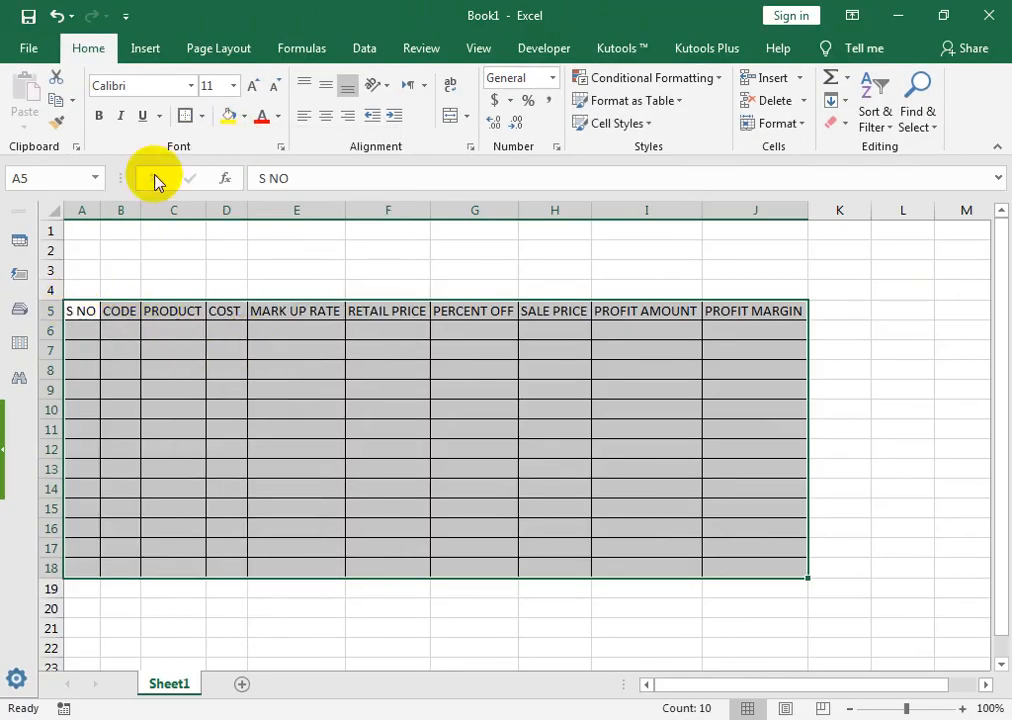
# Step: Make heading row 5 taller with bold text, and zoom the sheet to the range A2:J18
pyautogui.moveTo(60, 320); pyautogui.dragTo(714, 330)
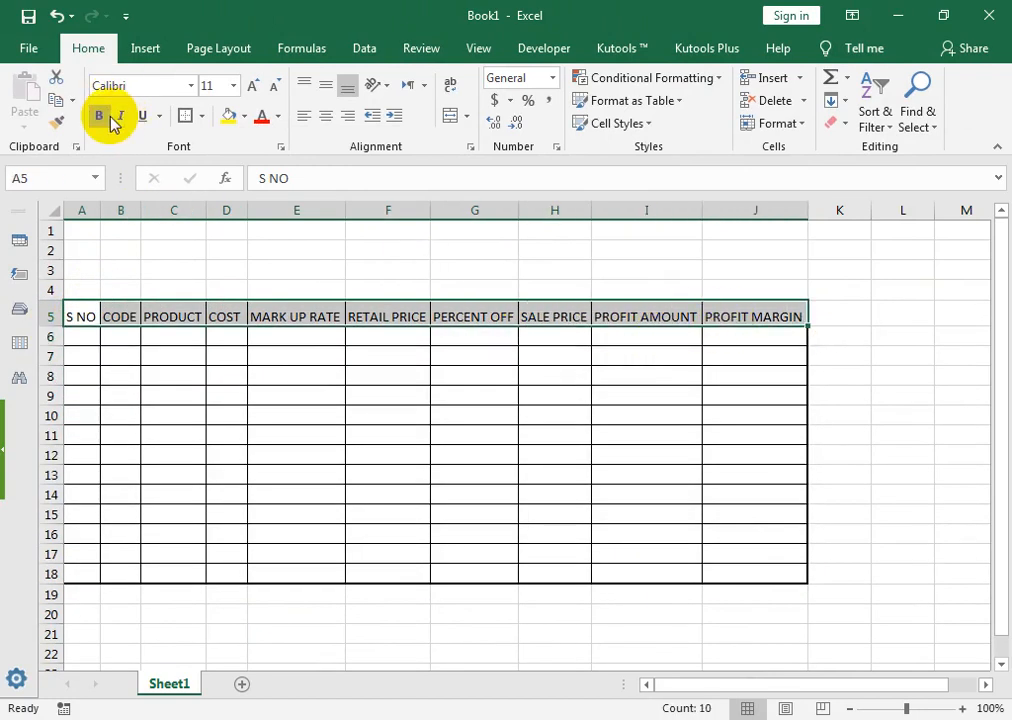
pyautogui.moveTo(72, 252); pyautogui.dragTo(786, 574)
pyautogui.click(478, 48)
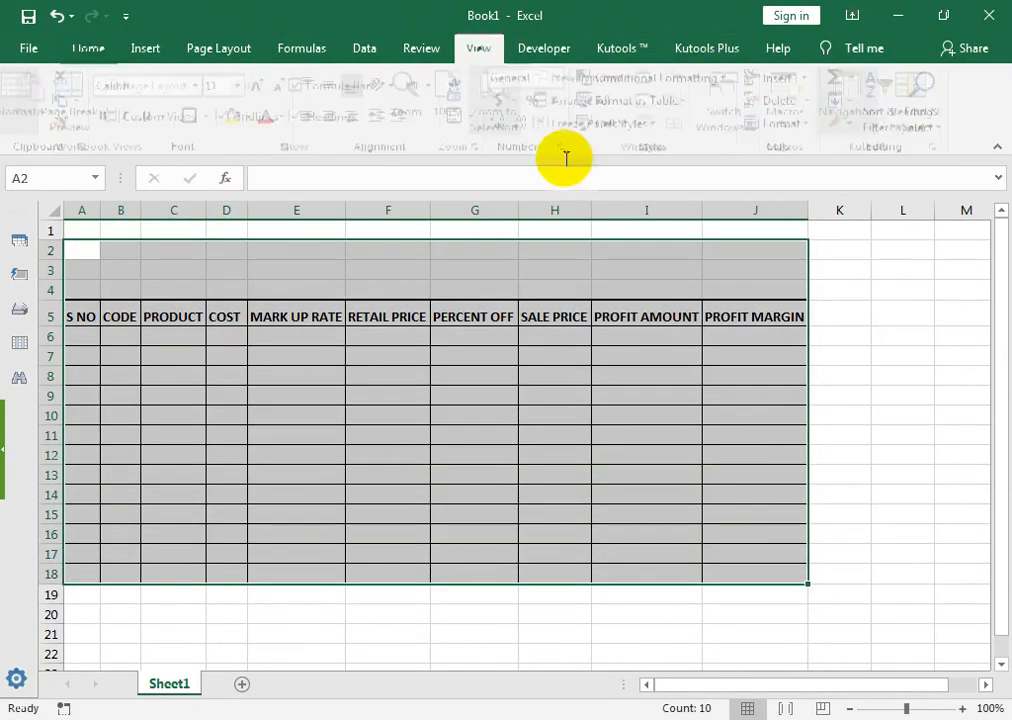
pyautogui.click(507, 122)
# Step: Number the S NO column from 1 to 12 in A7:A18 by entering 1 and 2 and filling down
pyautogui.click(102, 364)
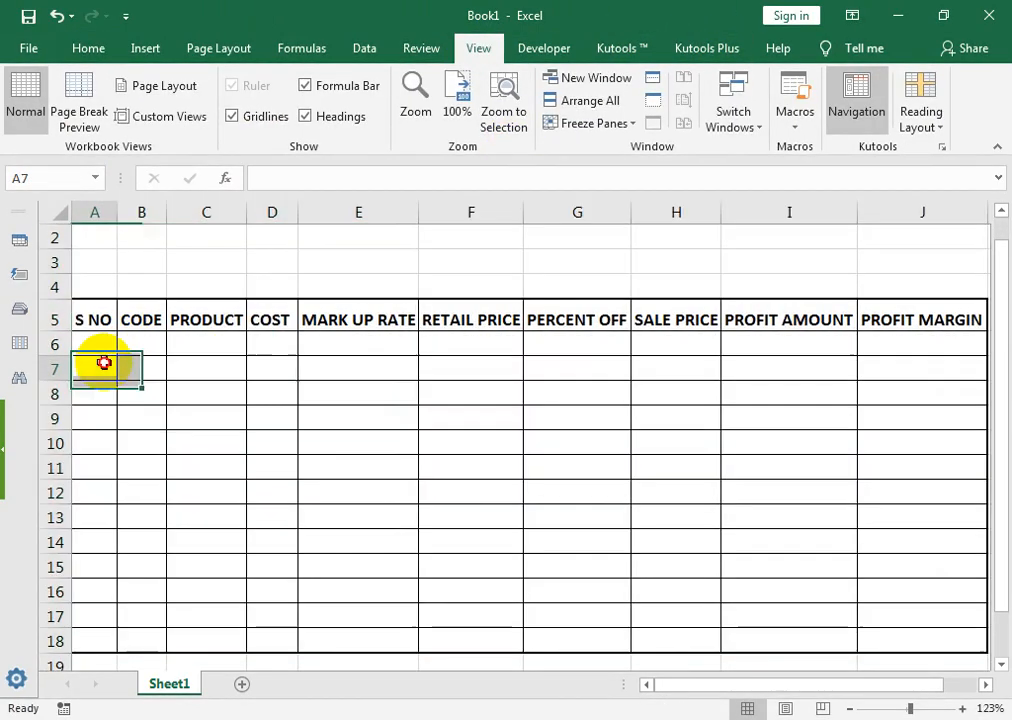
pyautogui.write('12')
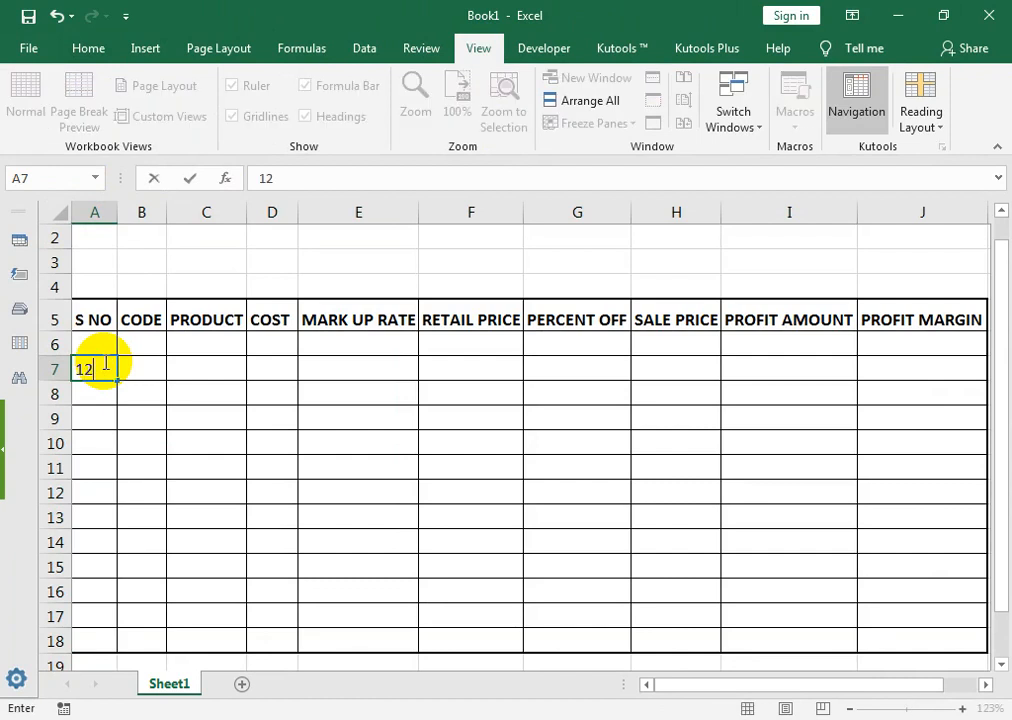
pyautogui.press('BackSpace')
pyautogui.press('Return')
pyautogui.write('2')
pyautogui.press('Return')
pyautogui.moveTo(104, 362); pyautogui.dragTo(86, 645)
# Step: Enter 101 in B7 and fill the CODE column down as a series to 112 in B18
pyautogui.click(146, 369)
pyautogui.write('101')
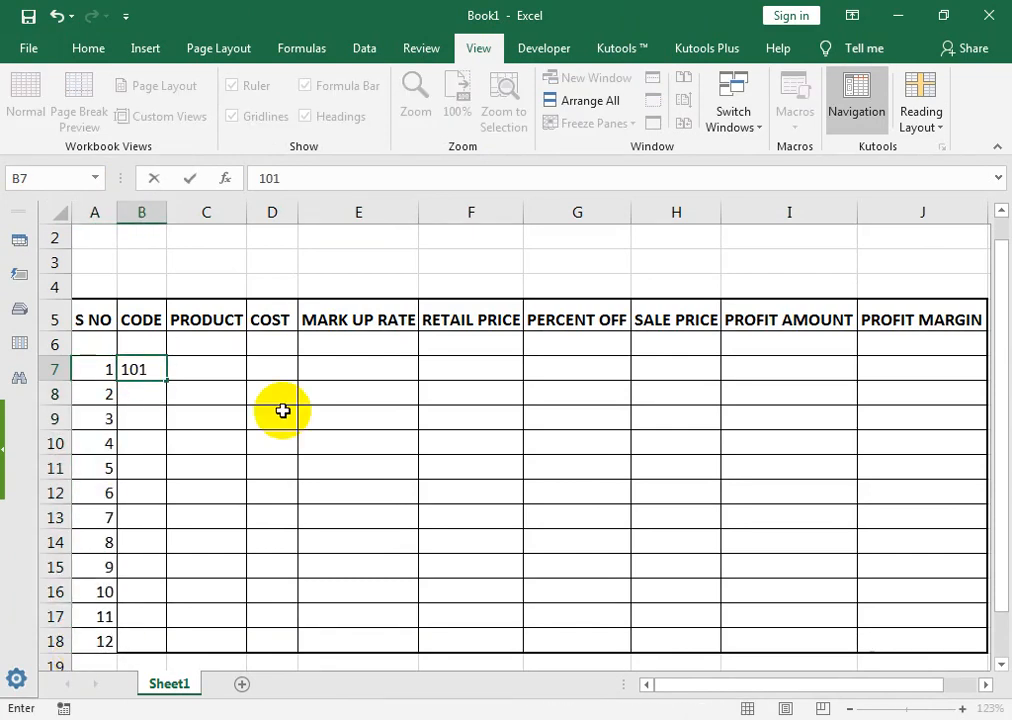
pyautogui.press('Return')
pyautogui.click(152, 369)
pyautogui.moveTo(167, 381); pyautogui.dragTo(171, 645)
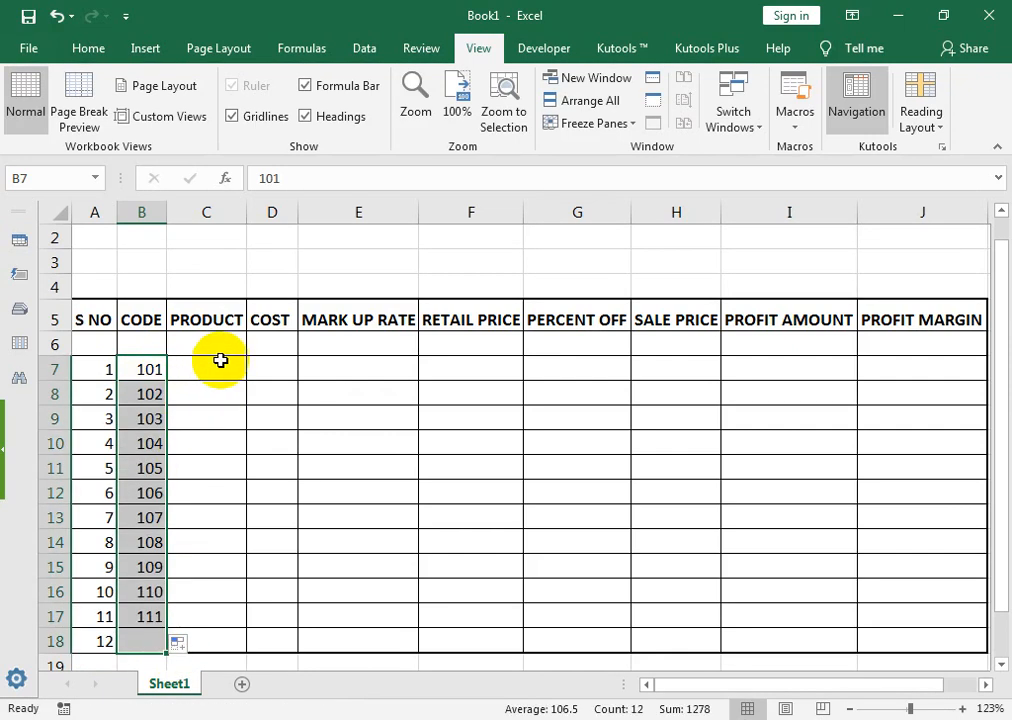
# Step: Enter the products COMPUTER, LASER and PRINTER in cells C7 to C9
pyautogui.click(216, 362)
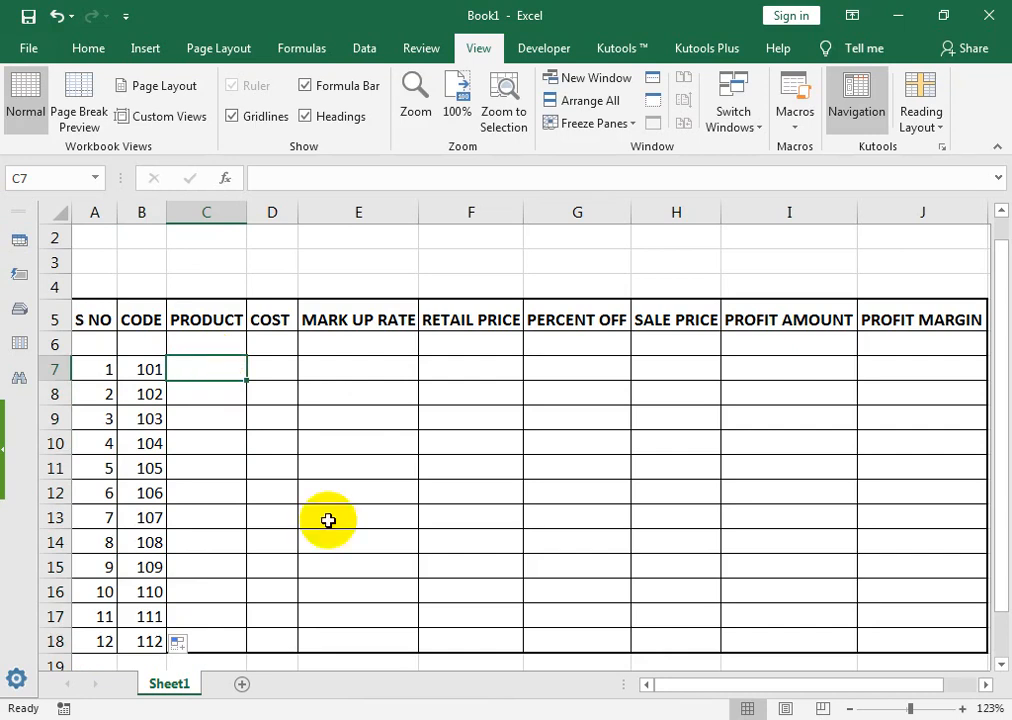
pyautogui.write('COMPUTER')
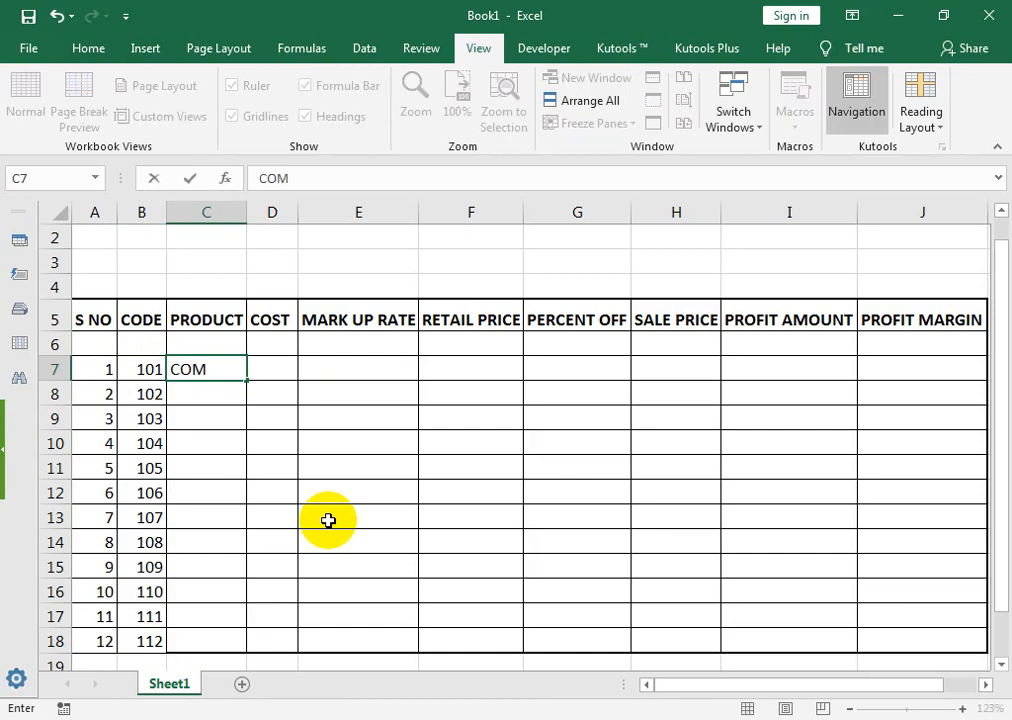
pyautogui.press('Return')
pyautogui.write('LASER')
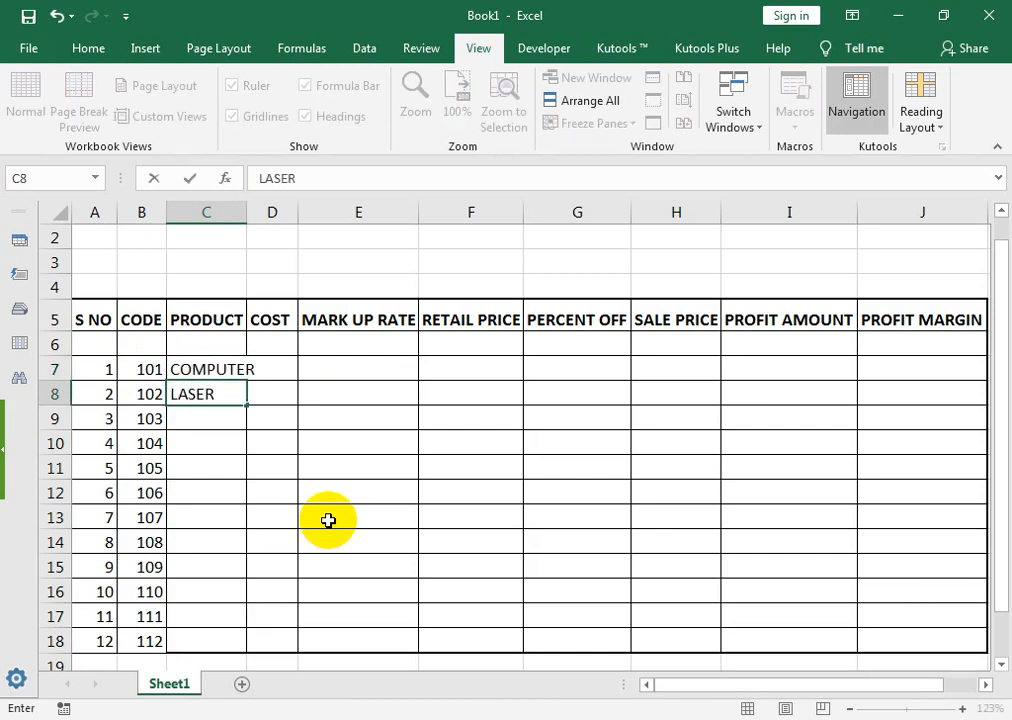
pyautogui.press('Return')
pyautogui.write('PRINTER')
pyautogui.press('Return')
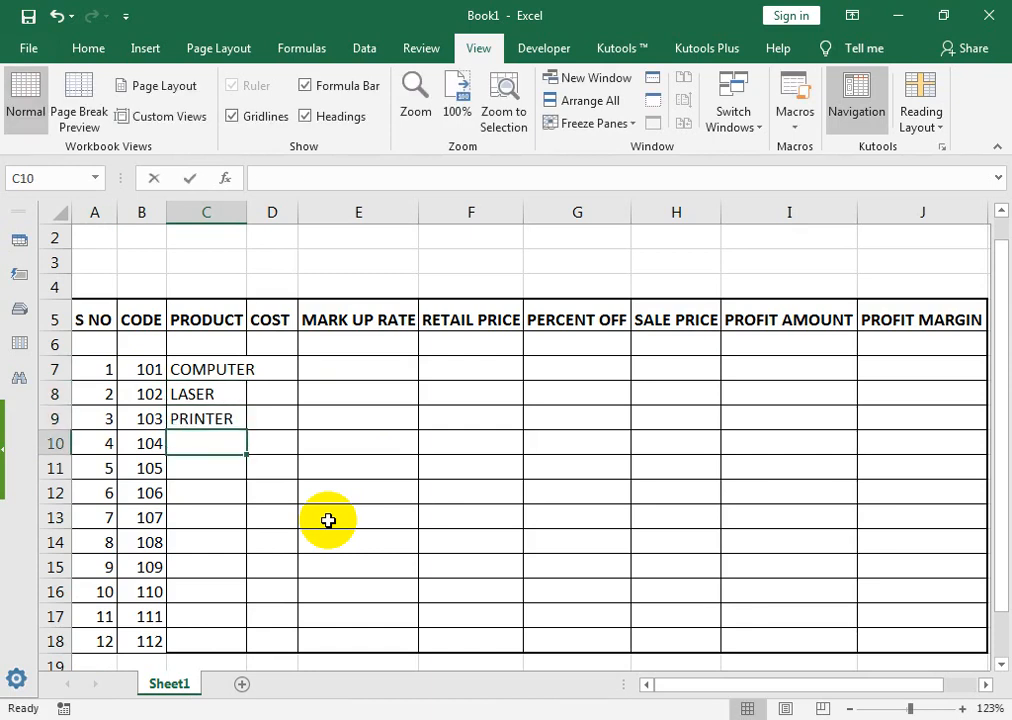
# Step: Enter the products CABENET in C10 and CHAIRS in C11
pyautogui.write('CABENE')
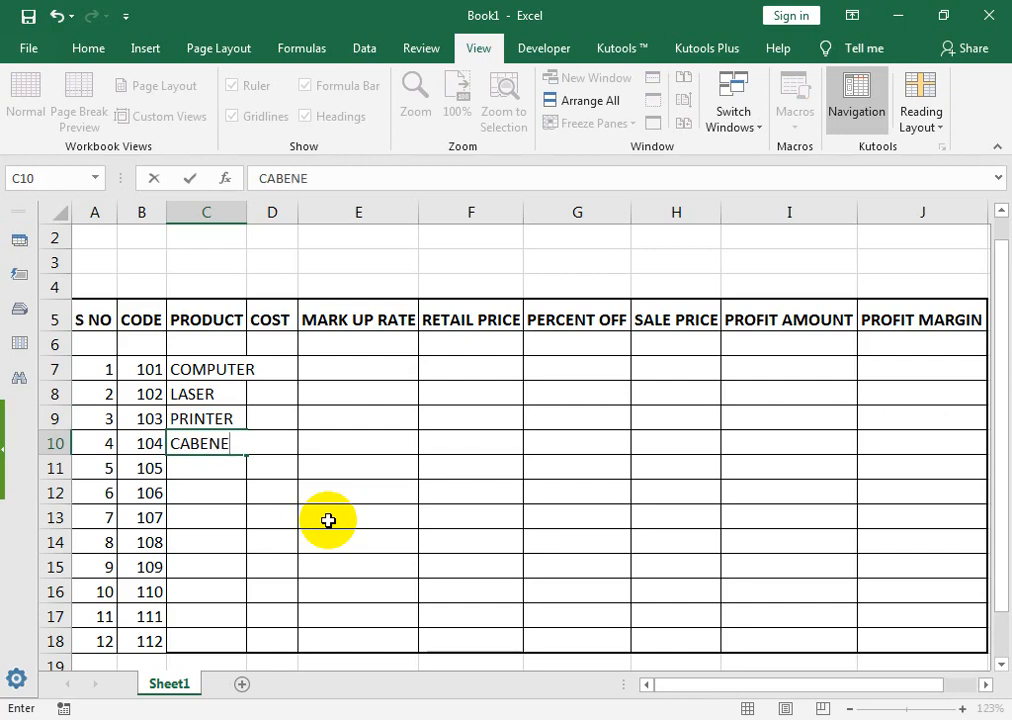
pyautogui.write('T')
pyautogui.press('Return')
pyautogui.write('CHAIRS')
pyautogui.press('Return')
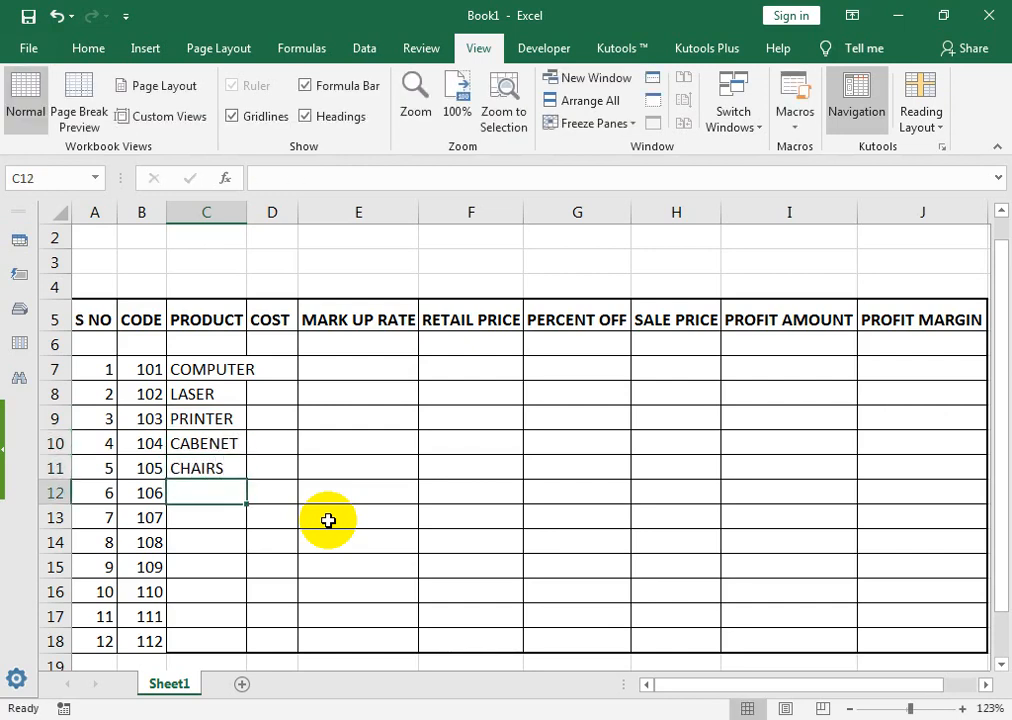
# Step: Enter the products COMPUTER DESK in cell C12 and EXECTUIVE DESK CHAIR in cell C13
pyautogui.write('COMPUTE')
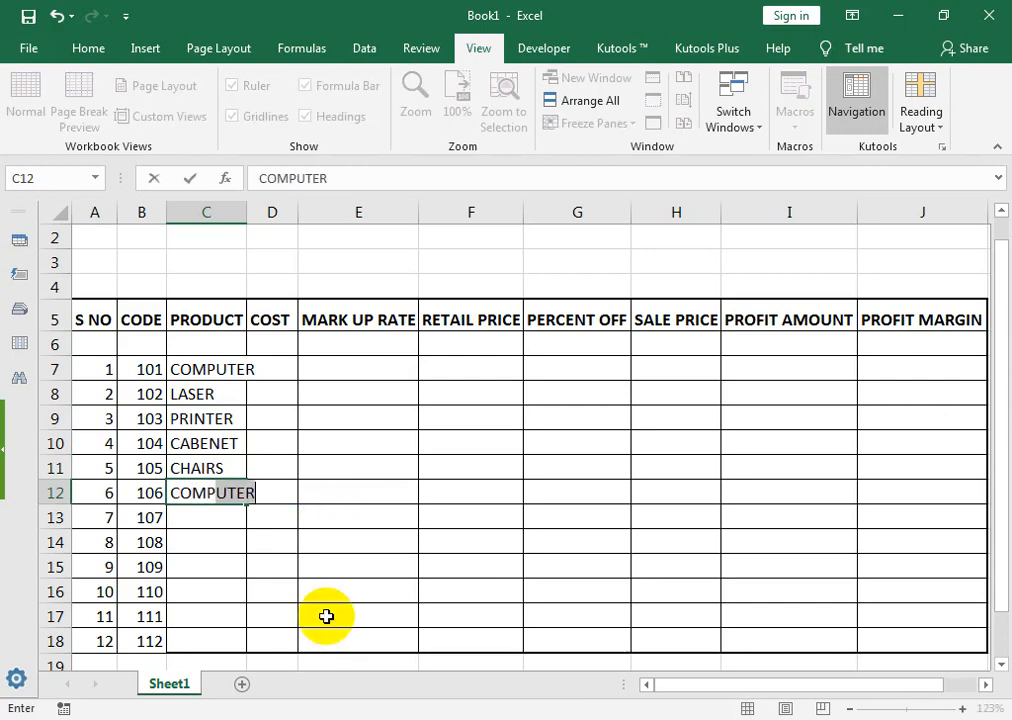
pyautogui.write('R S')
pyautogui.press('BackSpace')
pyautogui.write('D')
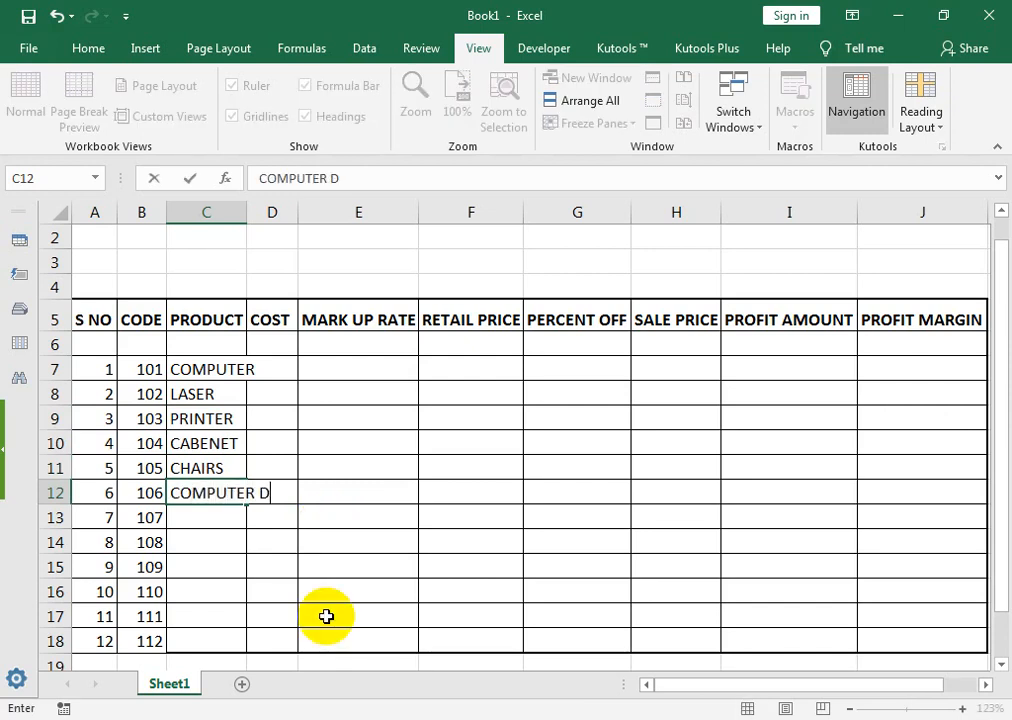
pyautogui.write('ESK')
pyautogui.press('Return')
pyautogui.write('EXE')
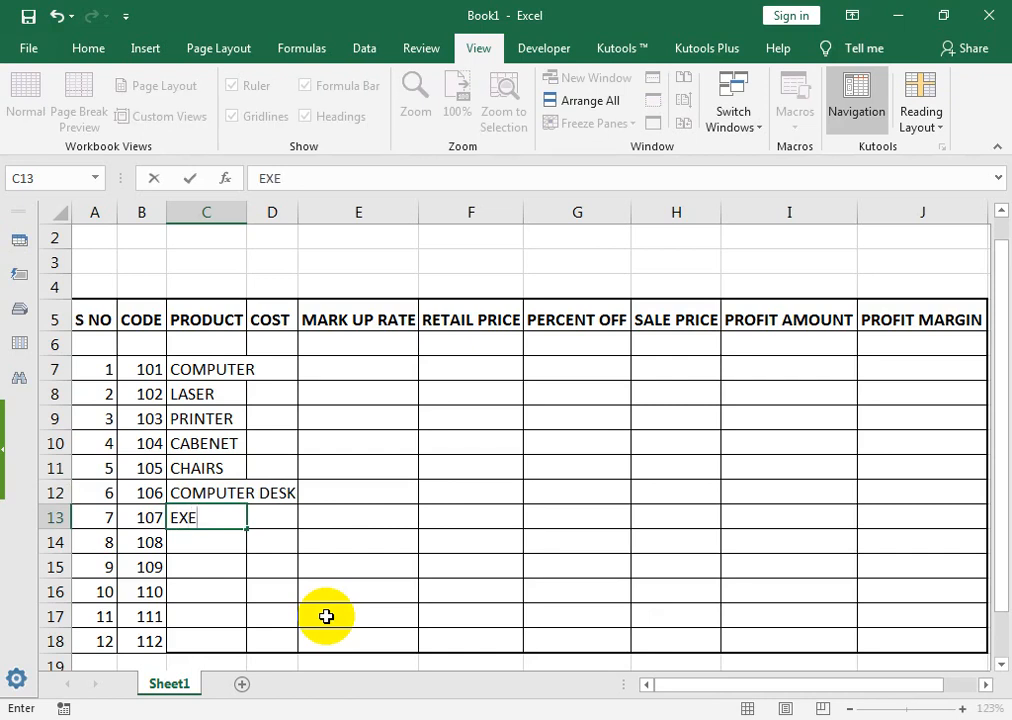
pyautogui.write('CTUIVE')
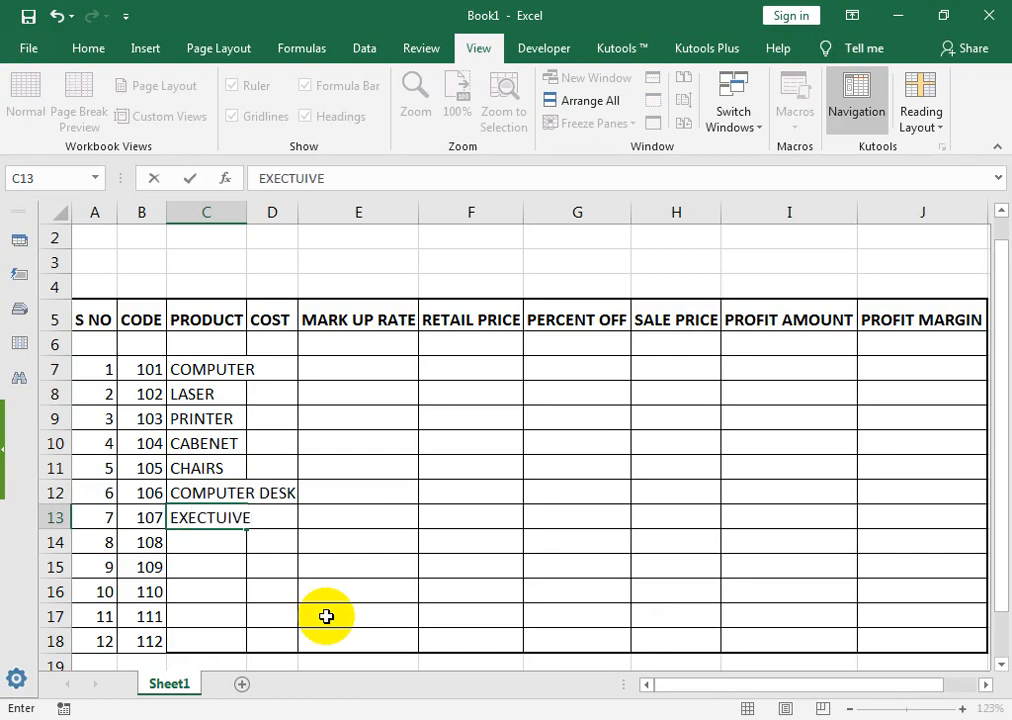
pyautogui.write(' DESK CHAIR')
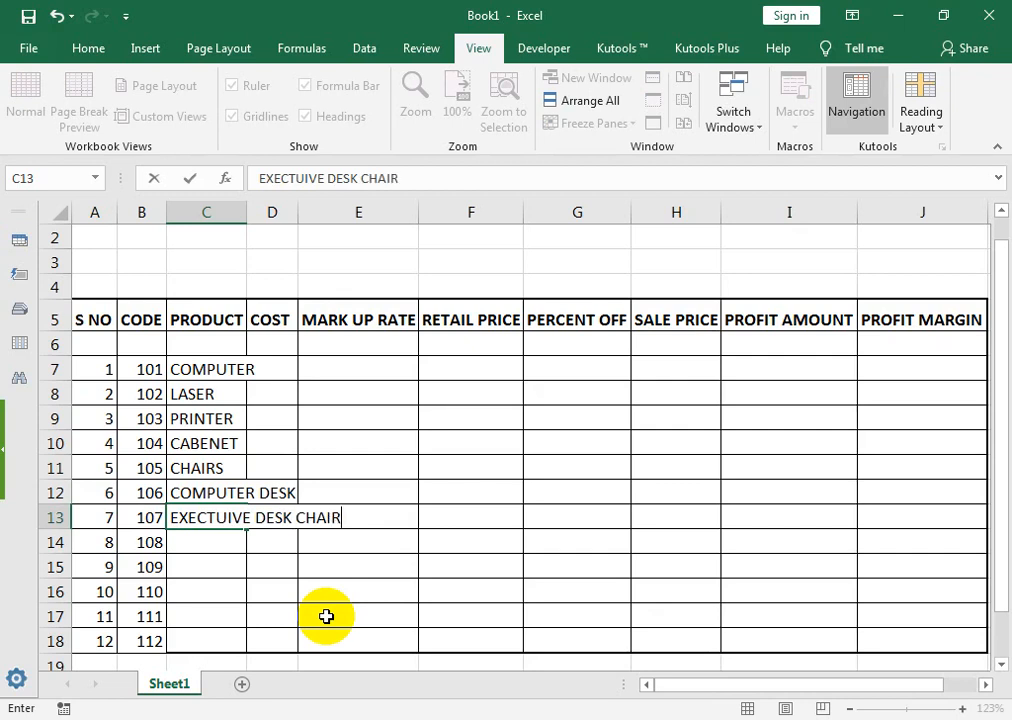
pyautogui.press('Return')
# Step: Shorten the product name in C13 to DESK CHAIR and autofit the width of column C
pyautogui.click(232, 518)
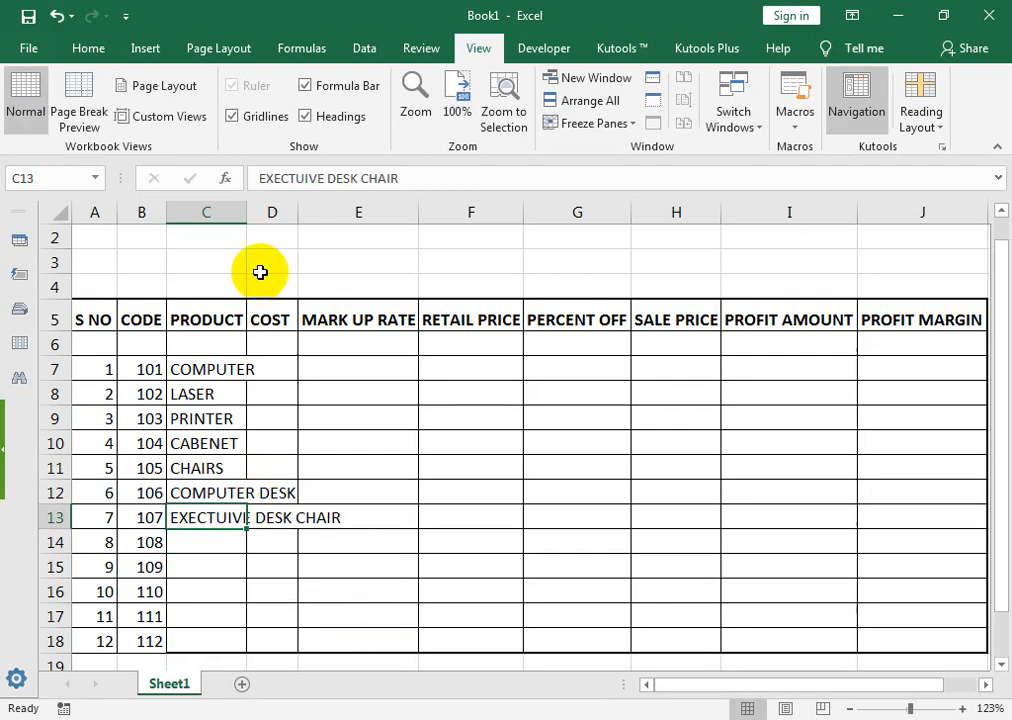
pyautogui.moveTo(327, 177); pyautogui.dragTo(221, 177)
pyautogui.press('BackSpace')
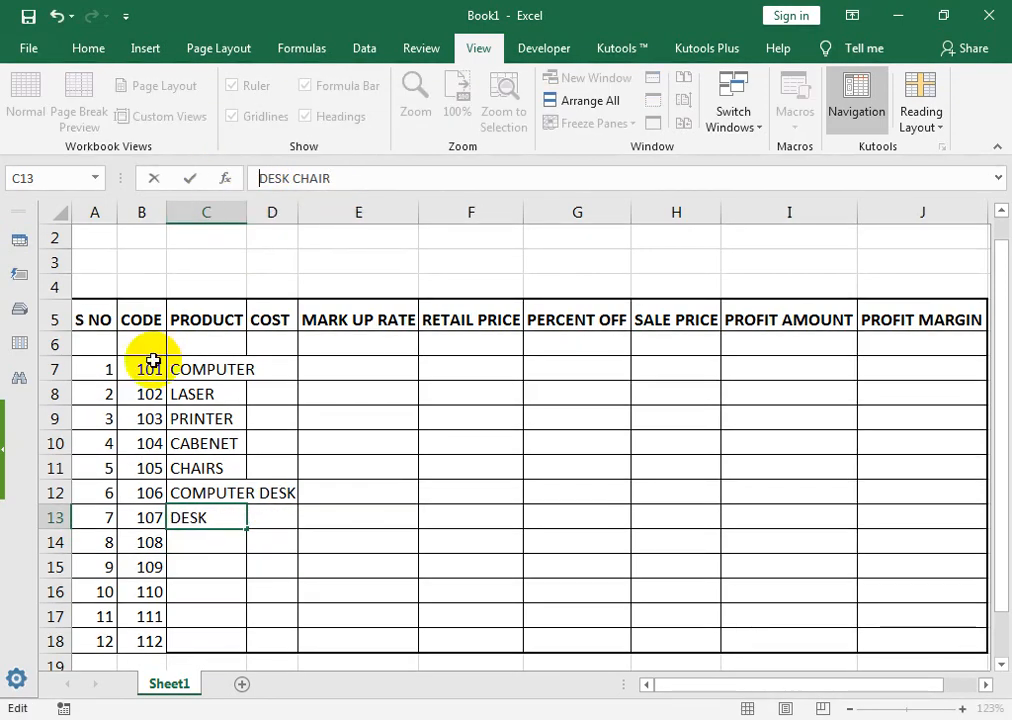
pyautogui.click(258, 590)
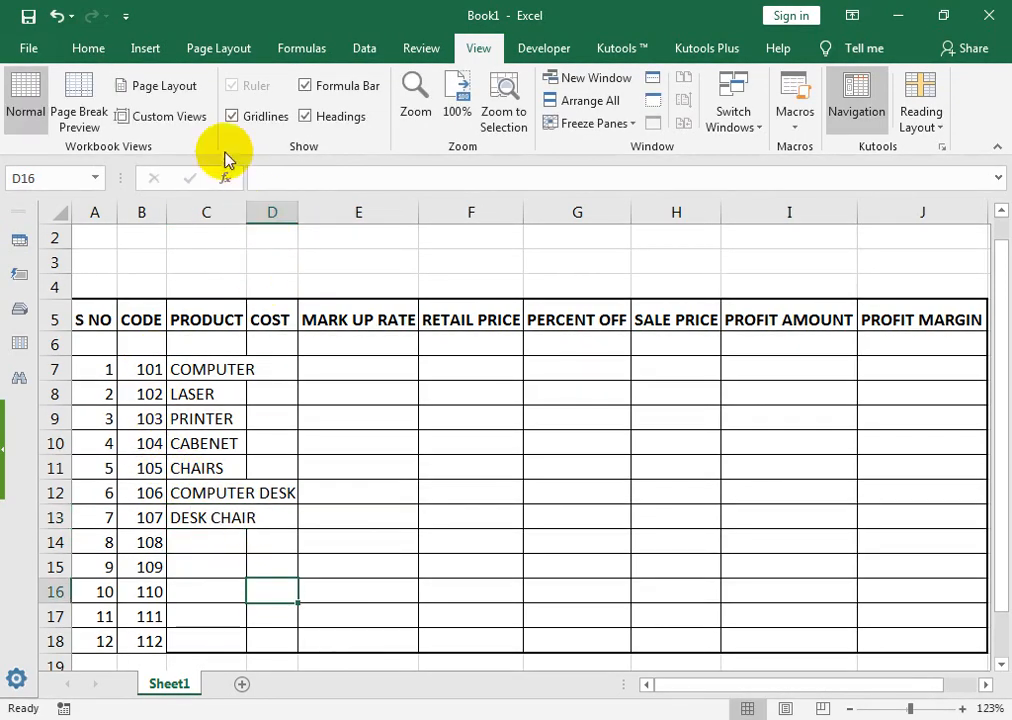
pyautogui.doubleClick(246, 213)
# Step: Enter the products MONITER, CARPET, STATAIONERY, TABLE and KITHEN FURNITURE in cells C14 to C18
pyautogui.click(227, 543)
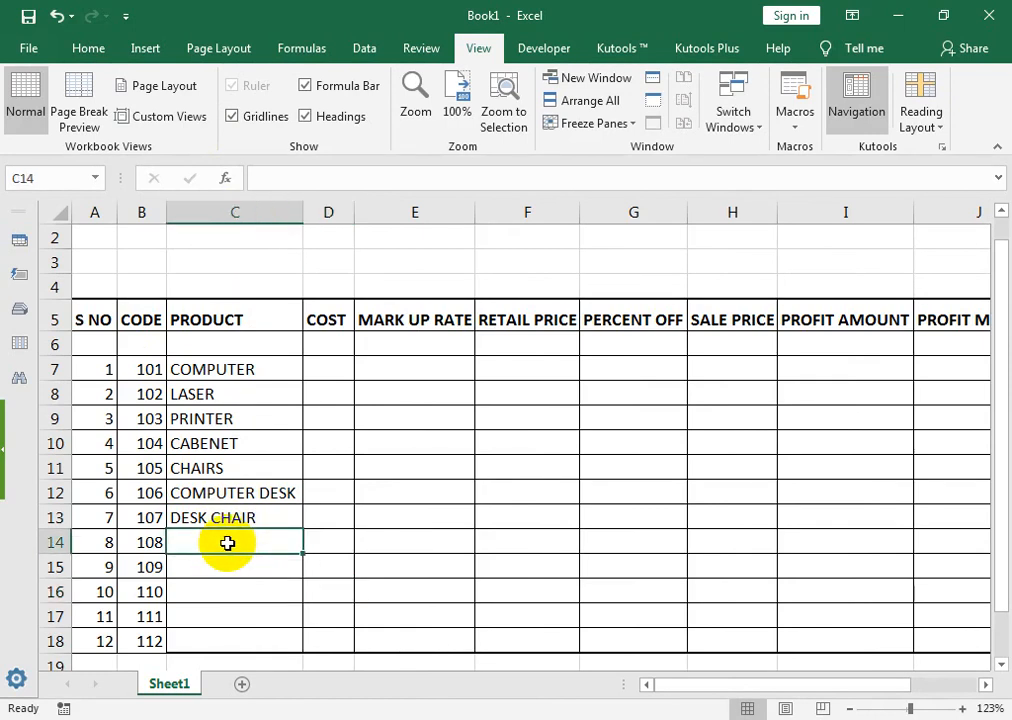
pyautogui.write('MO')
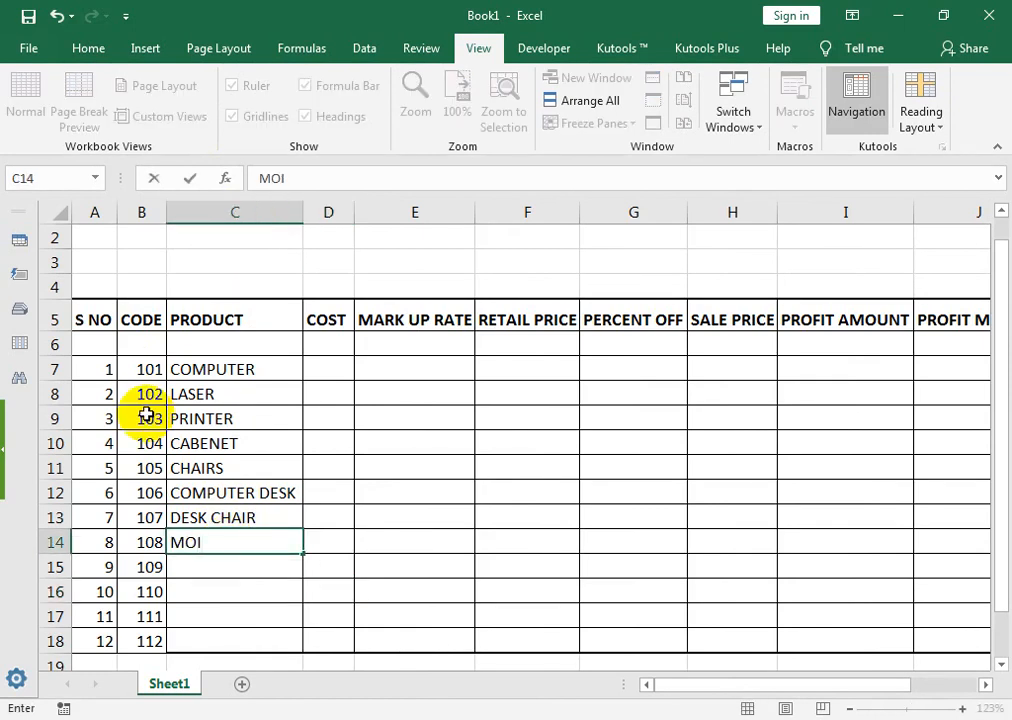
pyautogui.write('NITER')
pyautogui.press('Return')
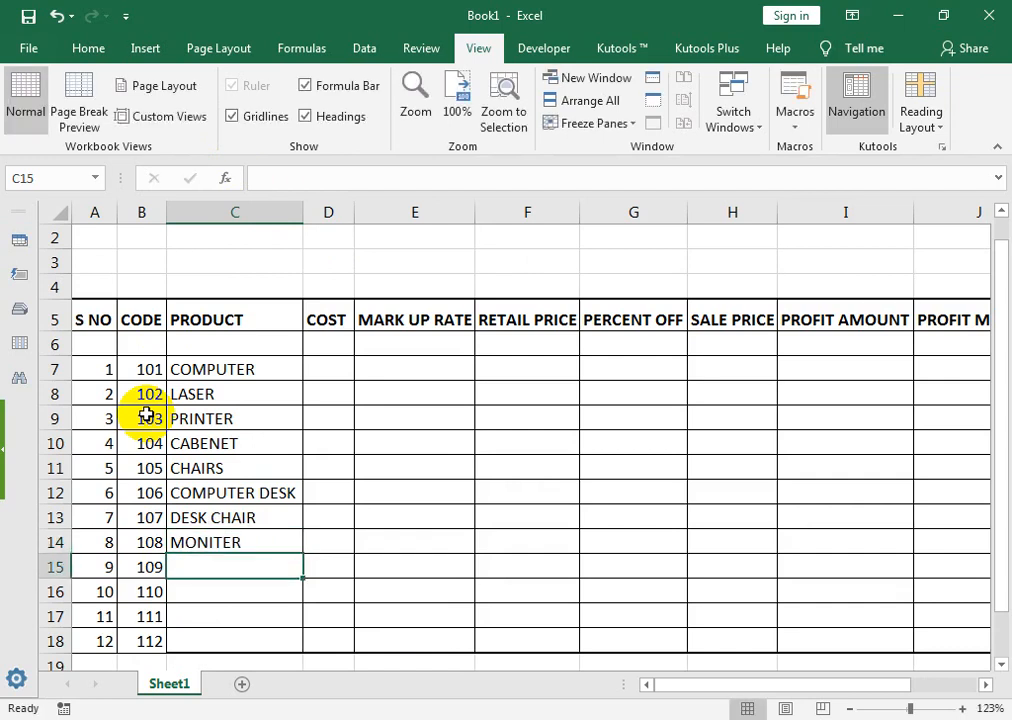
pyautogui.write('CARPET')
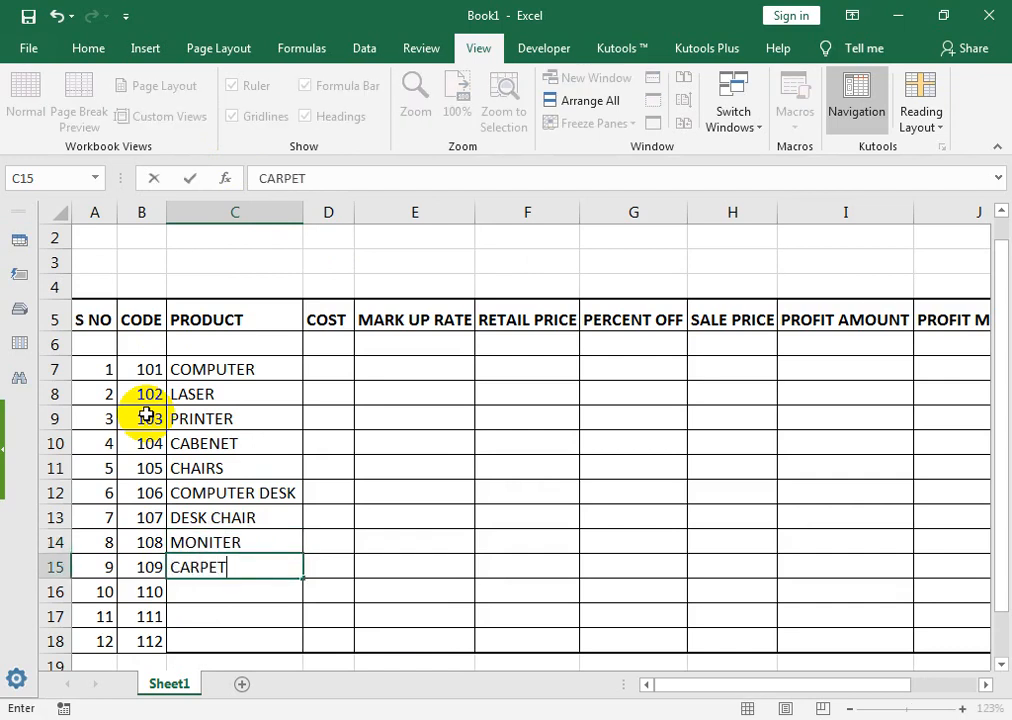
pyautogui.press('Return')
pyautogui.write('STA')
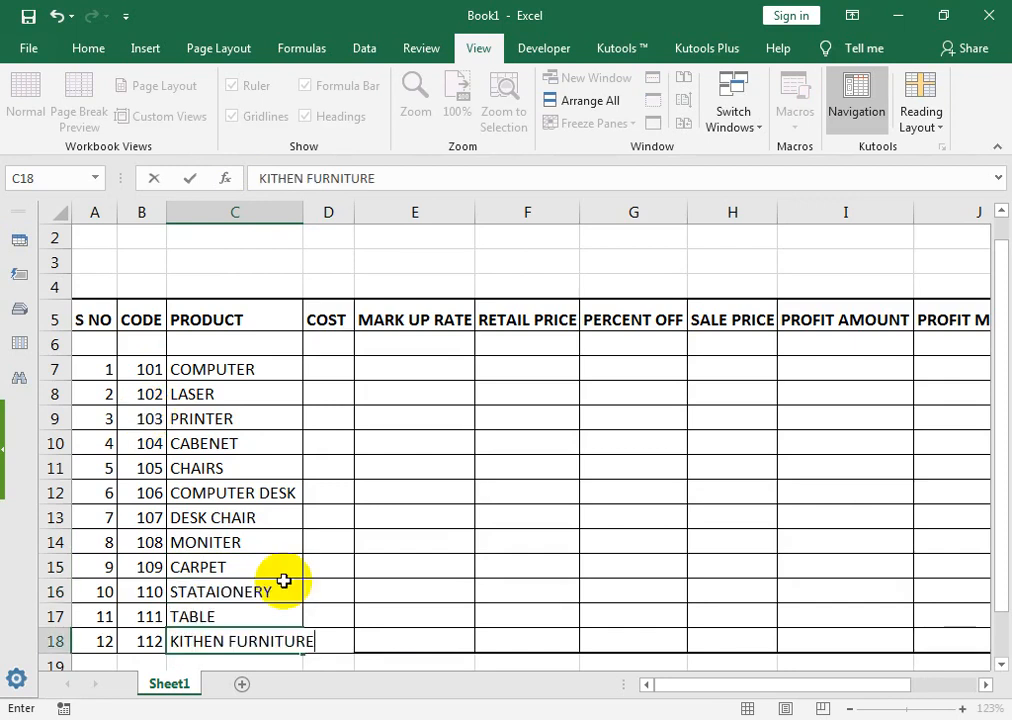
pyautogui.press('Tab')
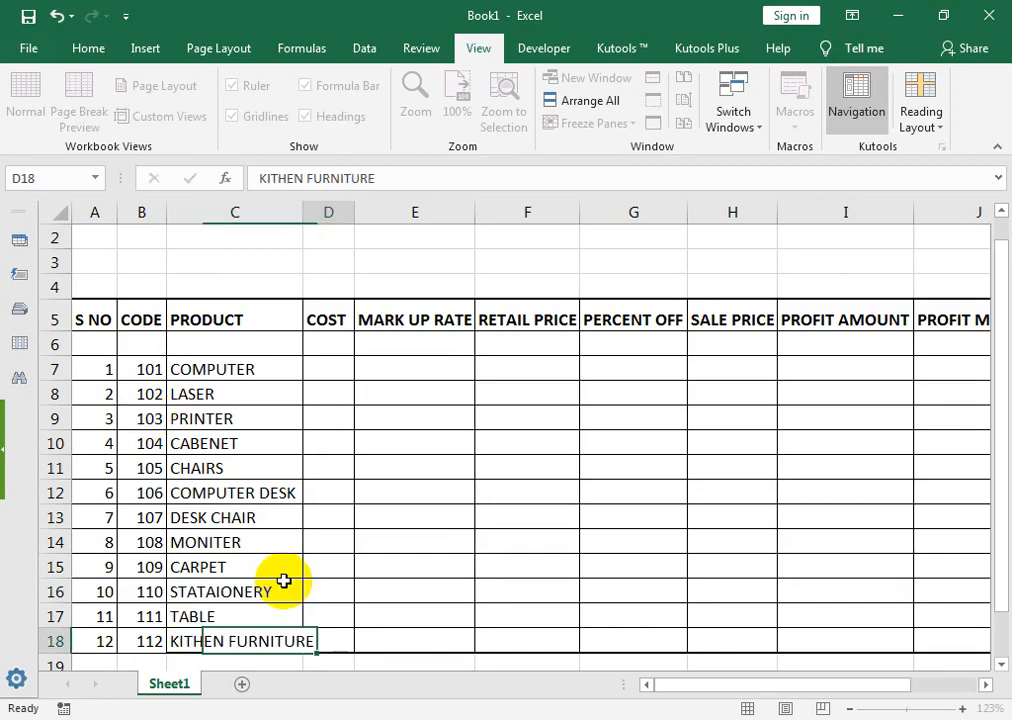
# Step: Enter the costs 5000 for COMPUTER in D7 and 4500 for LASER in D8
pyautogui.press('Up')
pyautogui.press('Up')
pyautogui.press('Up')
pyautogui.press('Up')
pyautogui.press('Up')
pyautogui.press('Up')
pyautogui.press('Up')
pyautogui.press('Up')
pyautogui.press('Up')
pyautogui.press('Up')
pyautogui.press('Up')
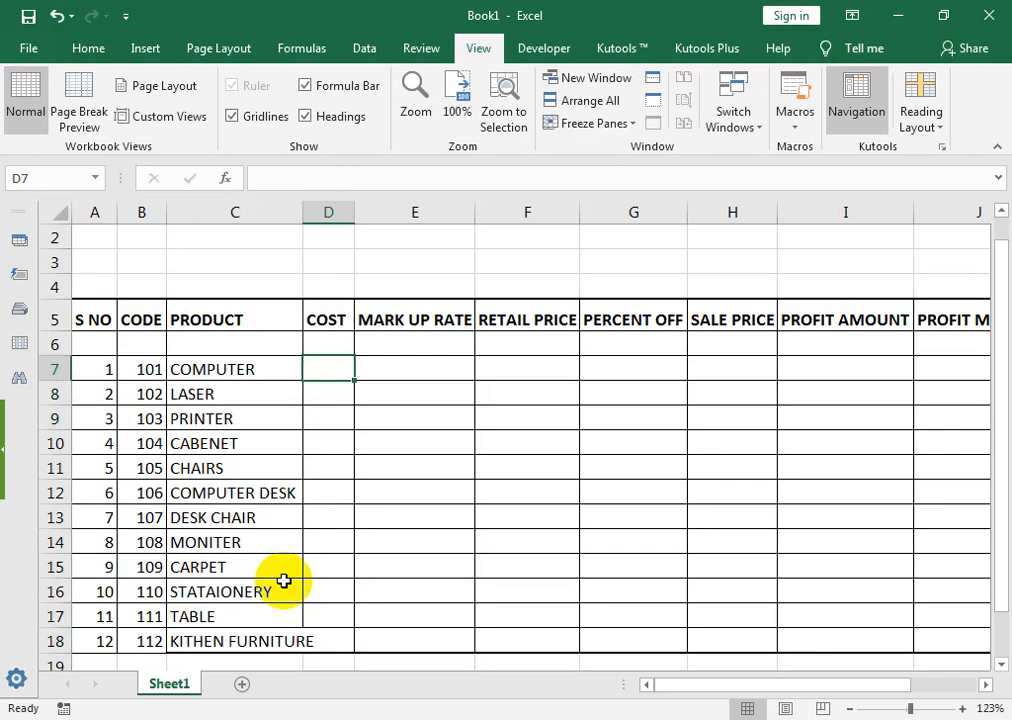
pyautogui.write('500')
pyautogui.press('Return')
pyautogui.write('600')
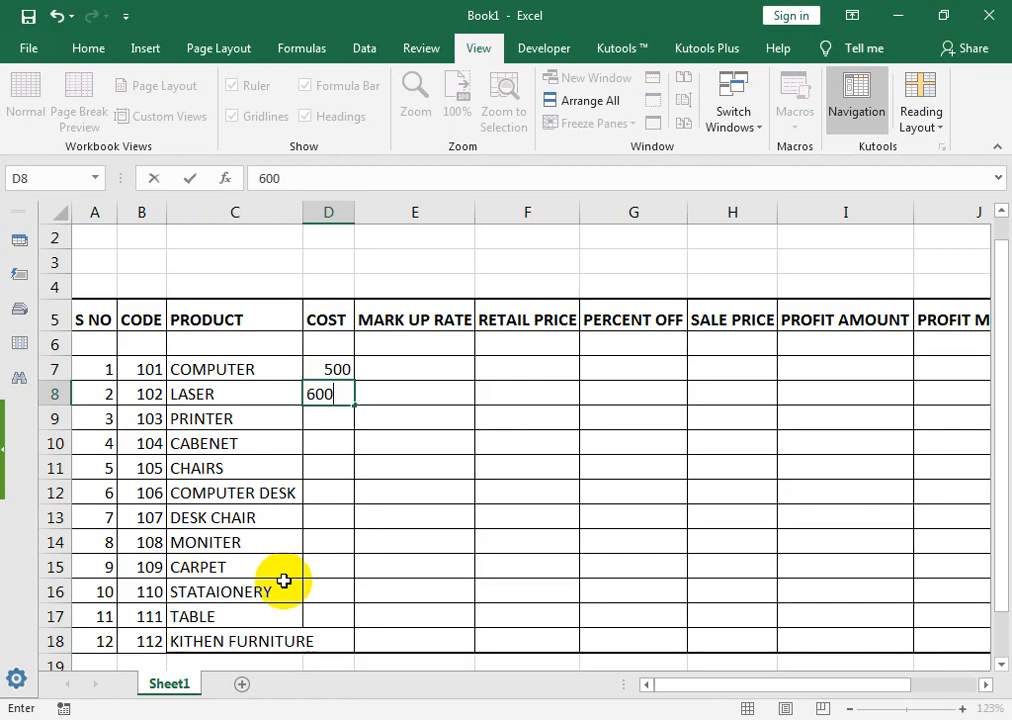
pyautogui.press('Up')
pyautogui.write('5000')
pyautogui.press('Return')
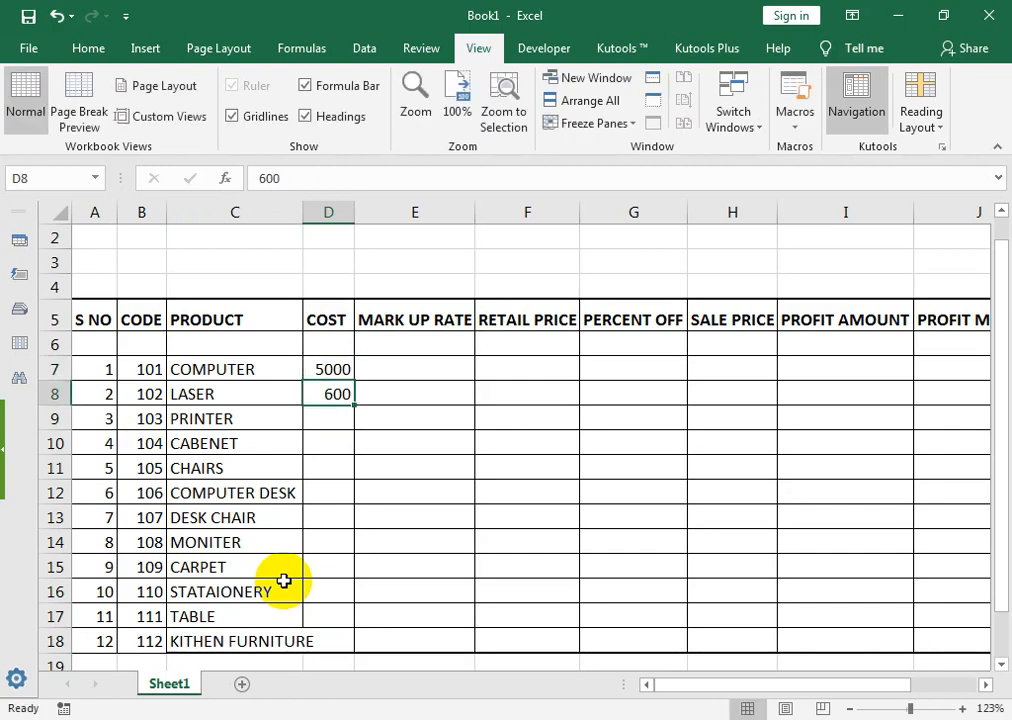
pyautogui.write('4500')
pyautogui.press('Return')
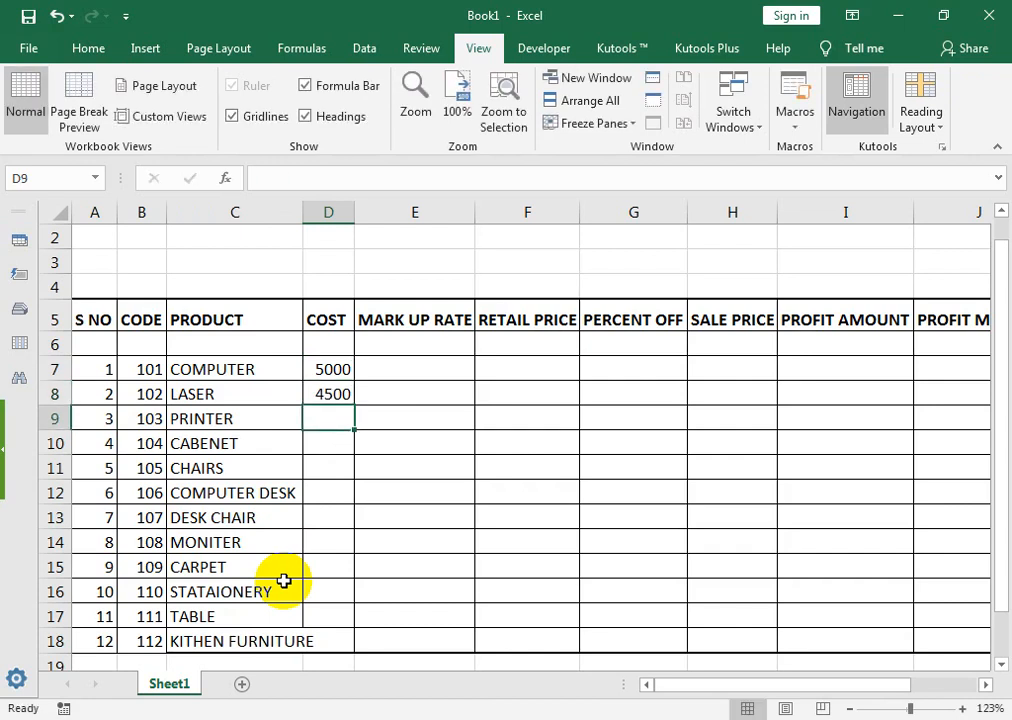
# Step: Enter the costs 3000, 10000, 2000 and 2500 in cells D9 to D12
pyautogui.write('3000')
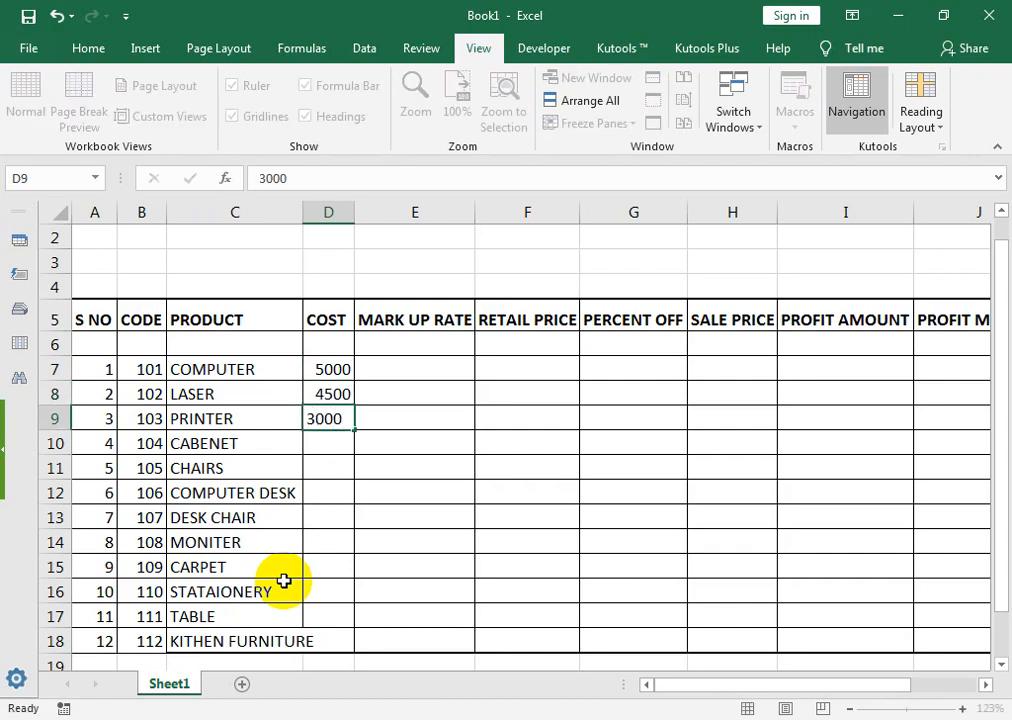
pyautogui.press('Return')
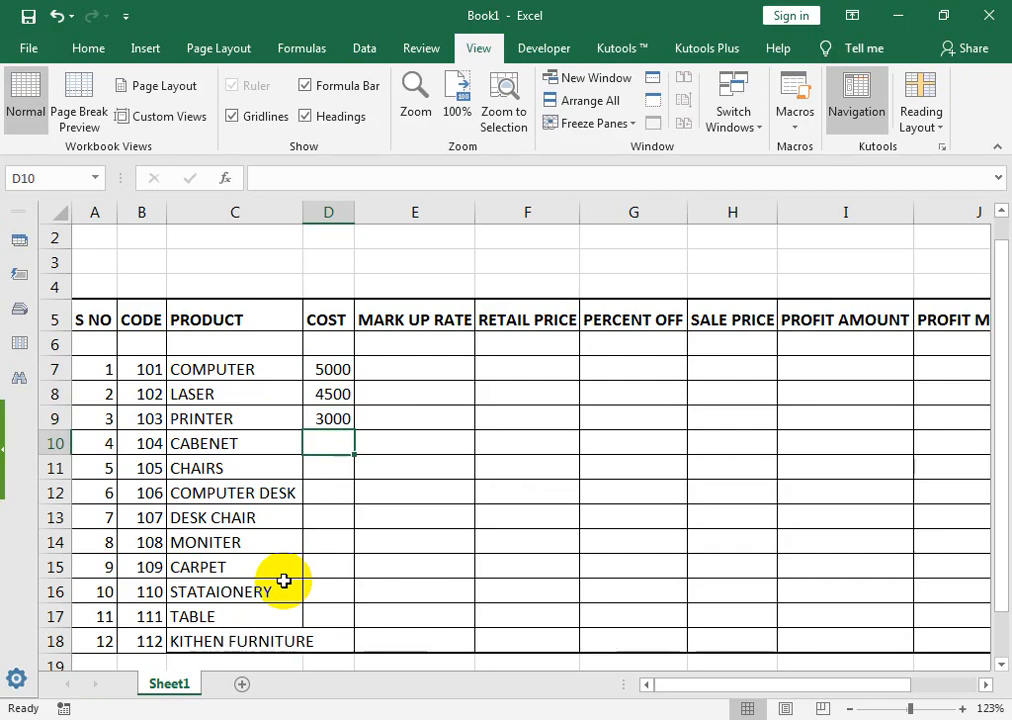
pyautogui.write('10000')
pyautogui.press('Return')
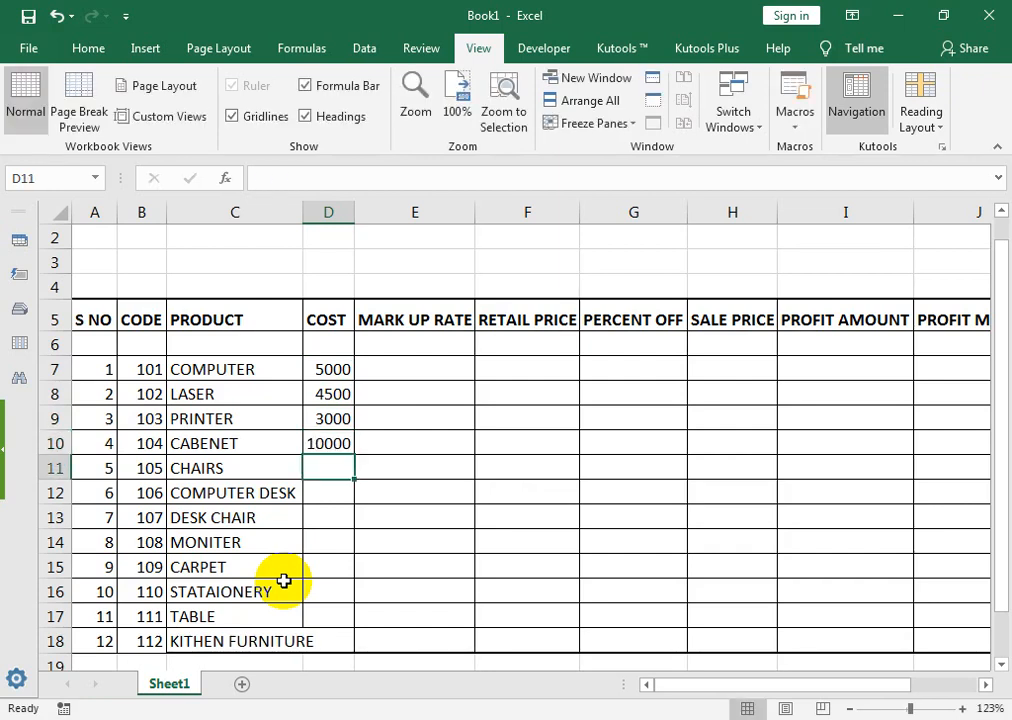
pyautogui.write('2000')
pyautogui.press('Return')
pyautogui.write('2500')
pyautogui.press('Return')
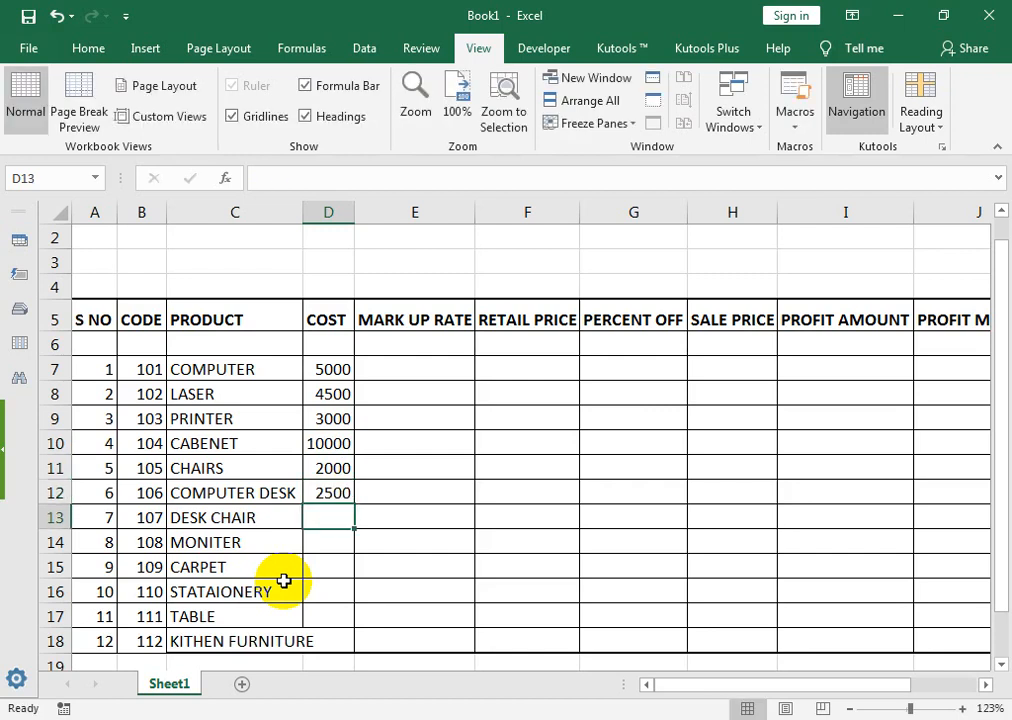
# Step: Enter the costs 1500 for DESK CHAIR, 5000 for MONITER and 10000 for CARPET in D13 to D15
pyautogui.write('1500')
pyautogui.press('Return')
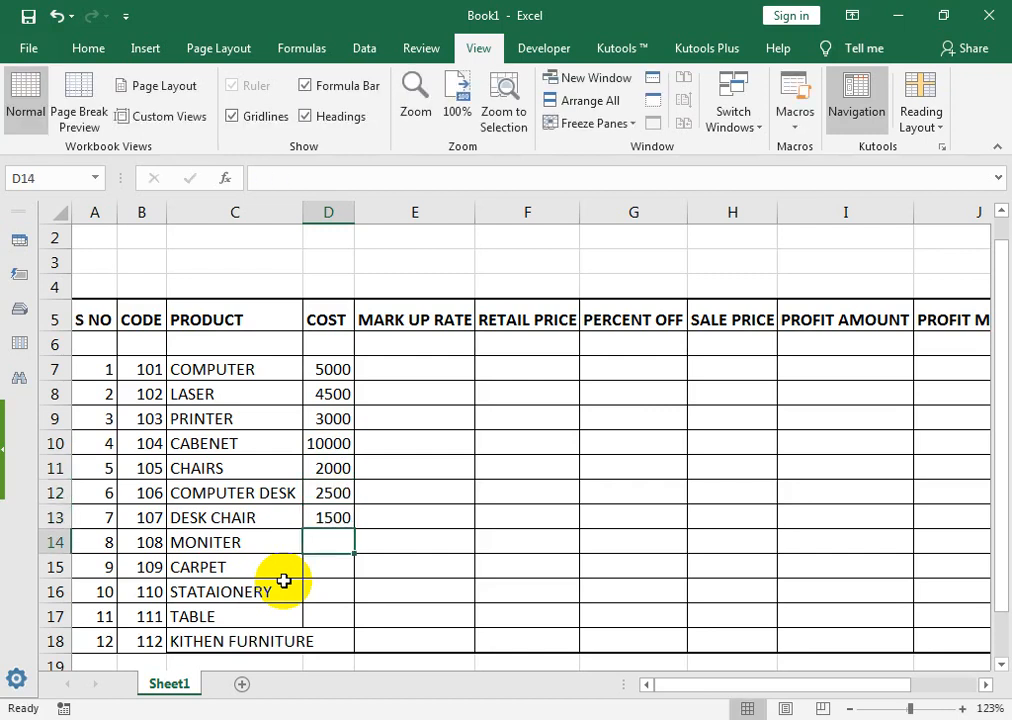
pyautogui.write('5000')
pyautogui.press('Return')
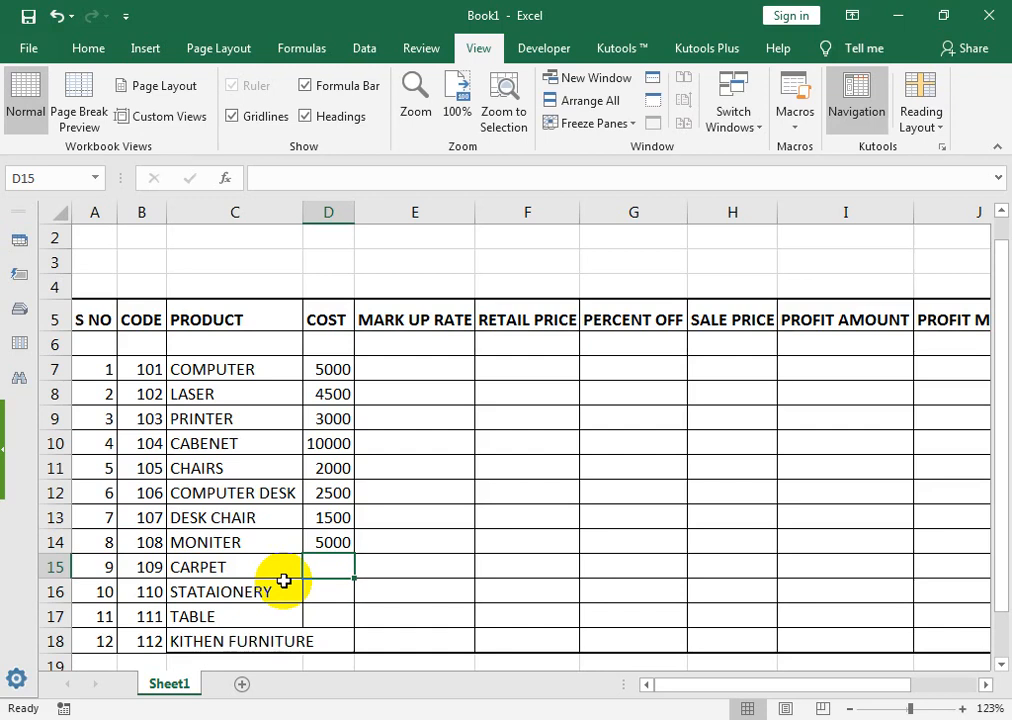
pyautogui.write('10000')
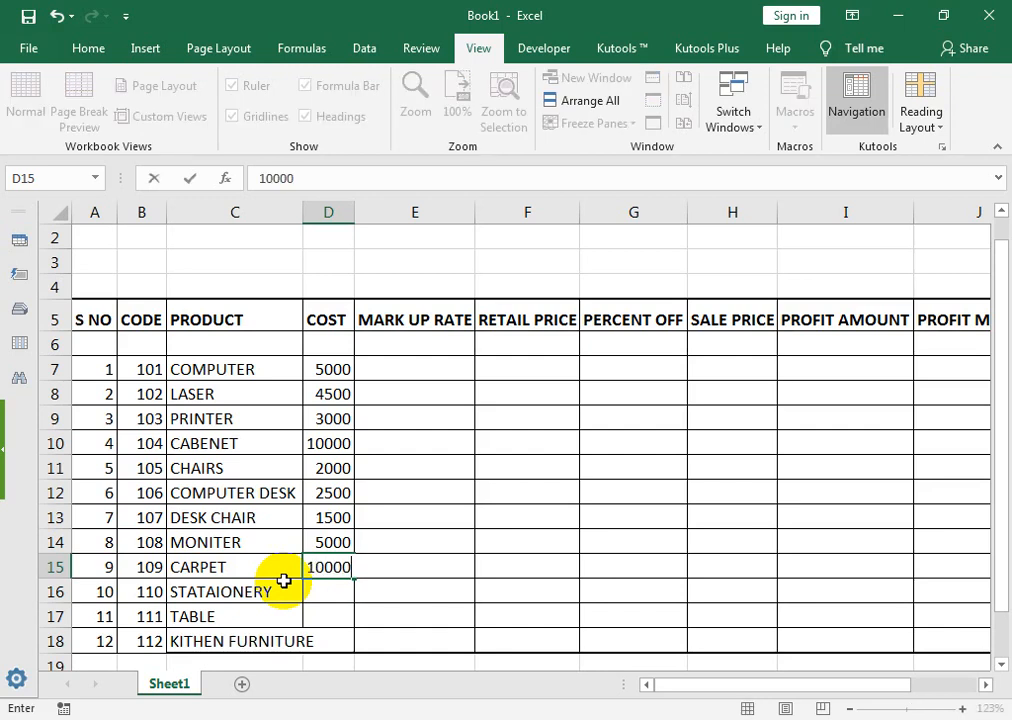
pyautogui.press('Return')
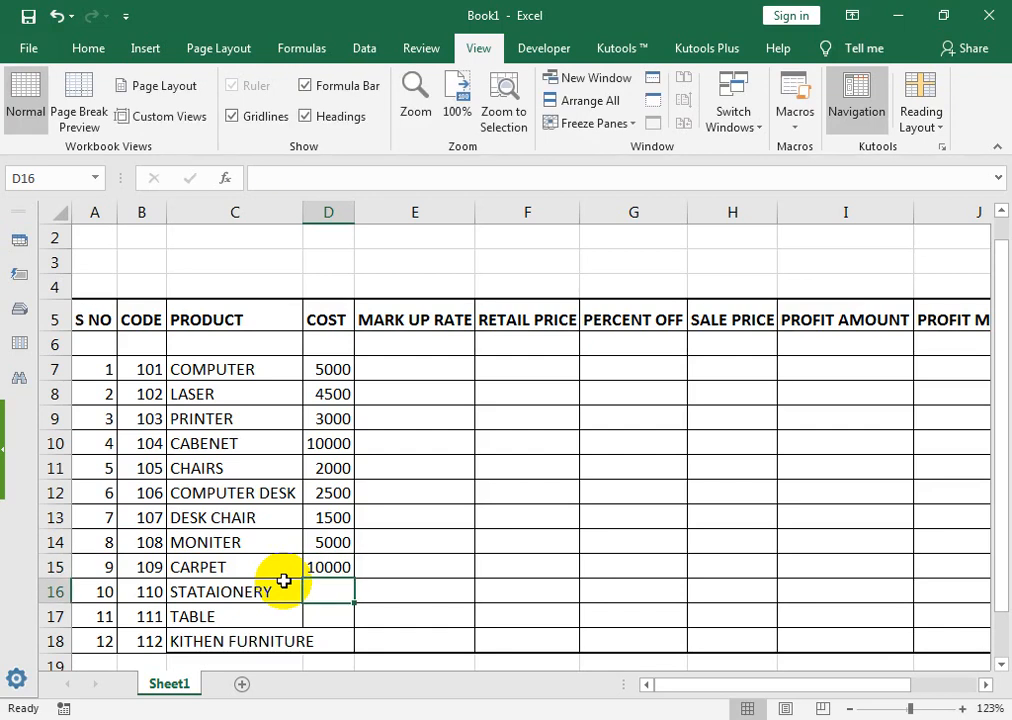
# Step: Complete the COST column with 4000, 4500 and 8000 in cells D16 to D18
pyautogui.write('4000')
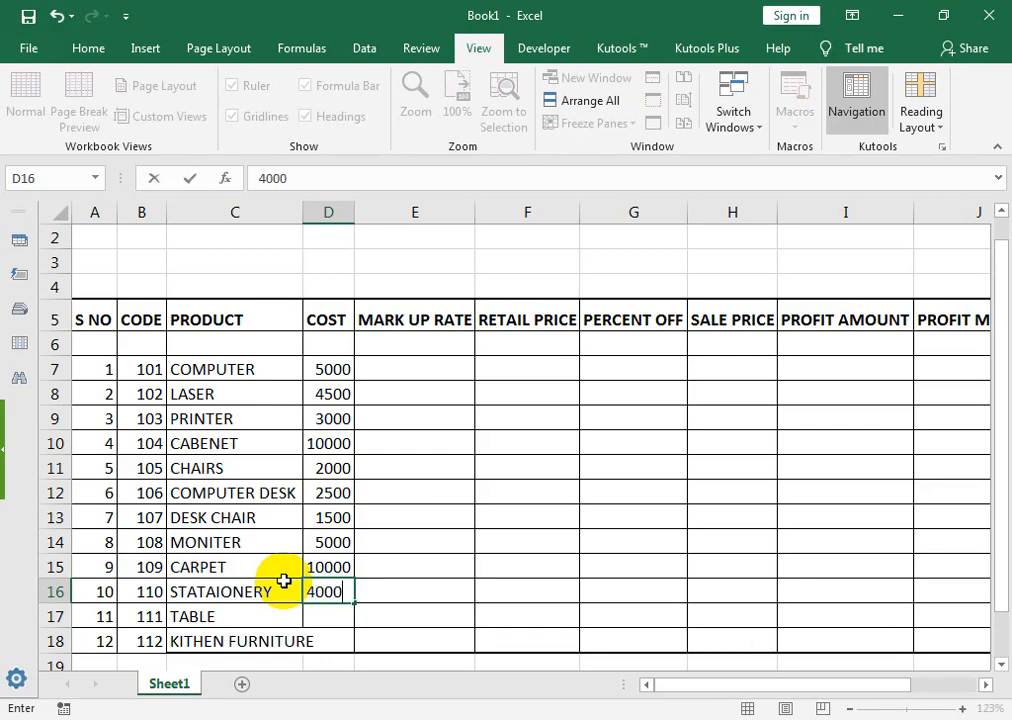
pyautogui.press('Return')
pyautogui.write('4500')
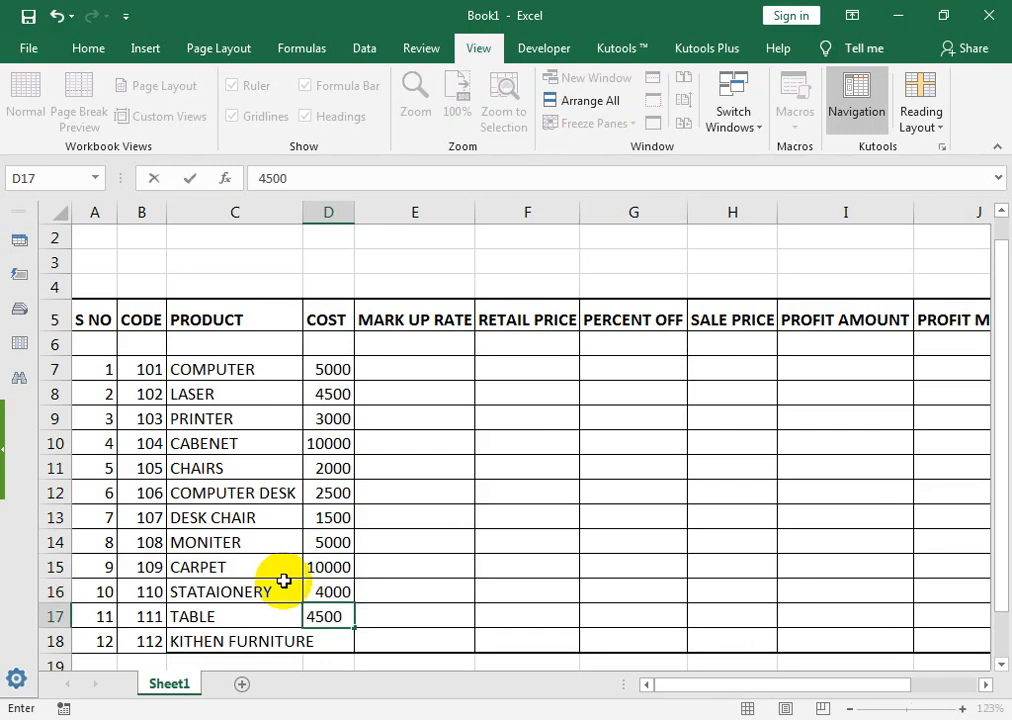
pyautogui.press('Return')
pyautogui.write('8000')
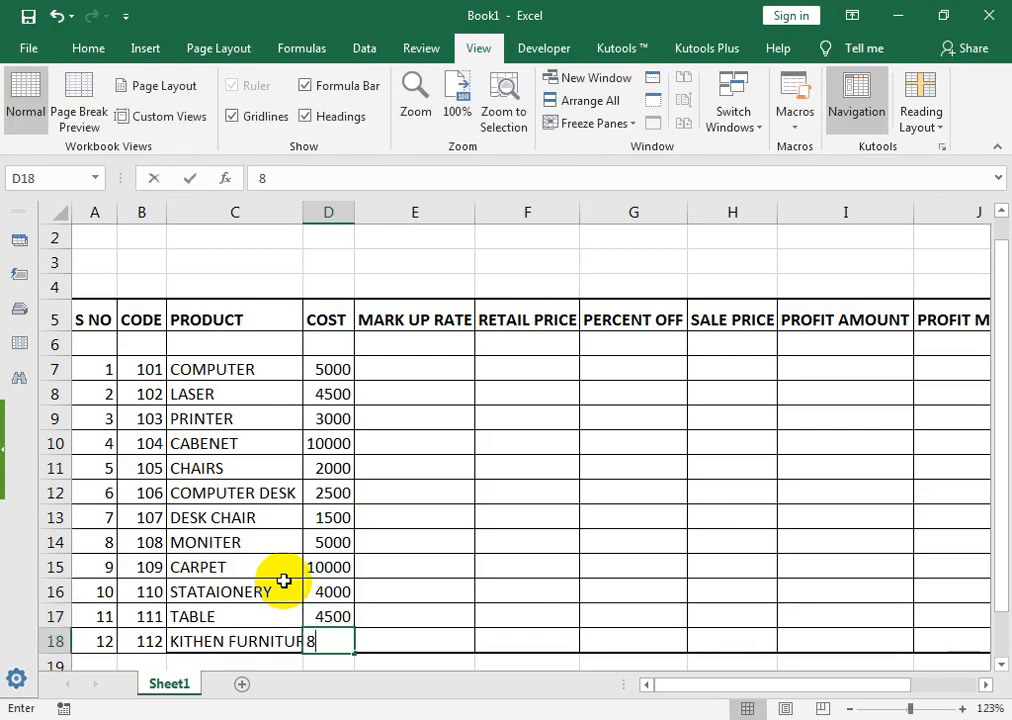
pyautogui.press('Tab')
# Step: Enter the mark-up rates 0.5 for COMPUTER in E7 and 0.6 for LASER in E8
pyautogui.hotkey('ctrl', 'Up')
pyautogui.hotkey('ctrl', 'Up')
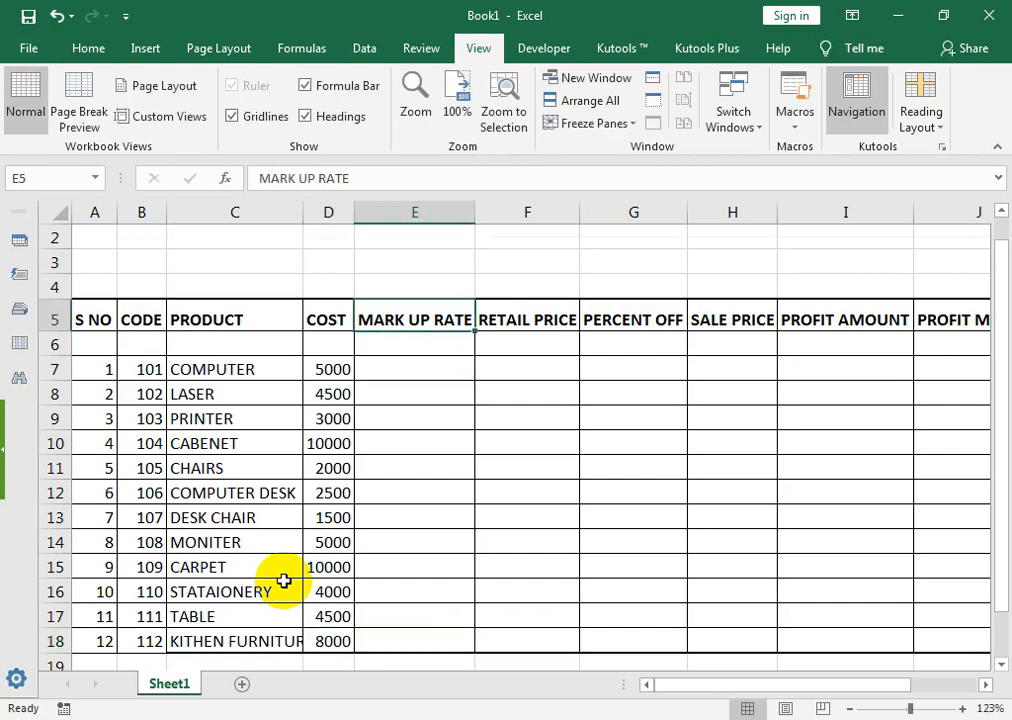
pyautogui.press('Down')
pyautogui.press('Down')
pyautogui.press('Down')
pyautogui.press('Down')
pyautogui.press('Down')
pyautogui.press('Down')
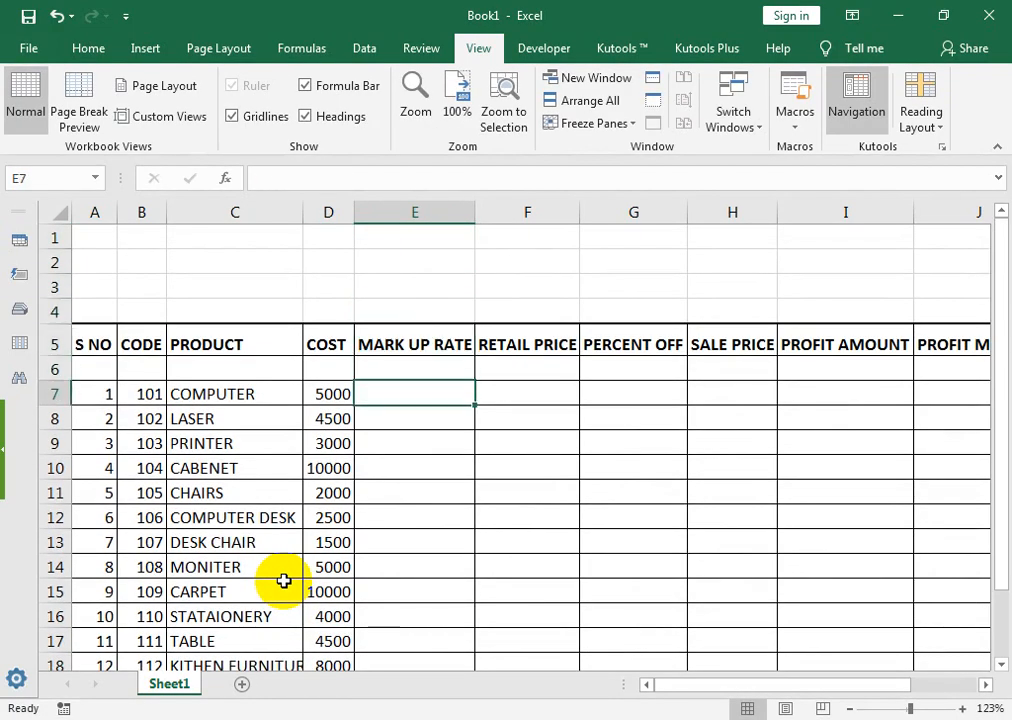
pyautogui.write('0.5')
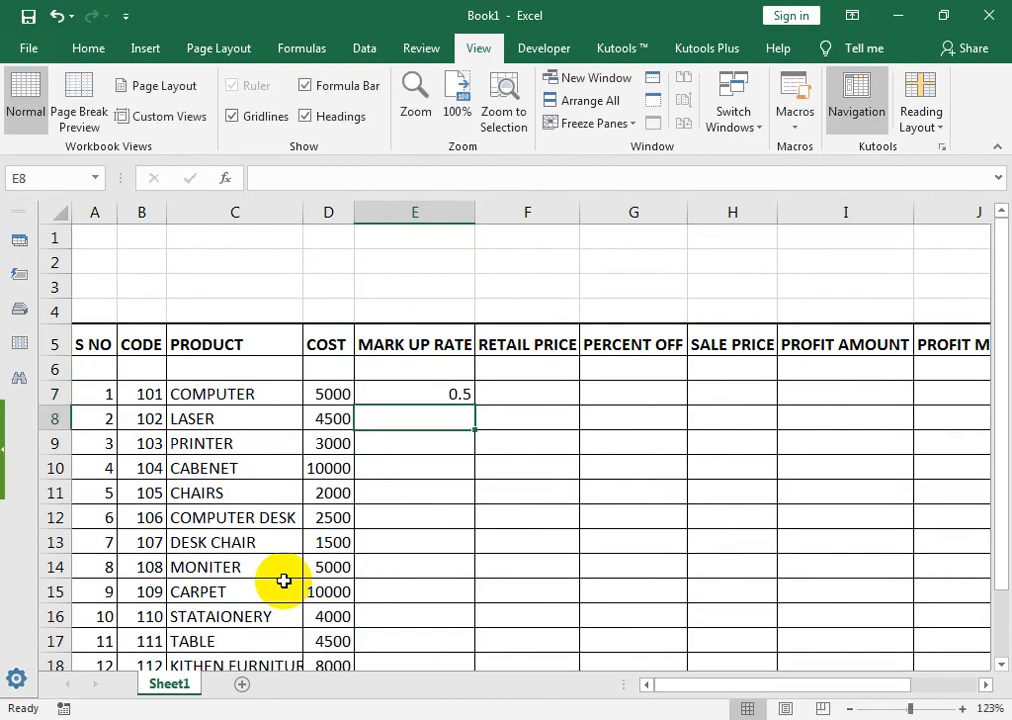
pyautogui.write('0.6')
pyautogui.press('Return')
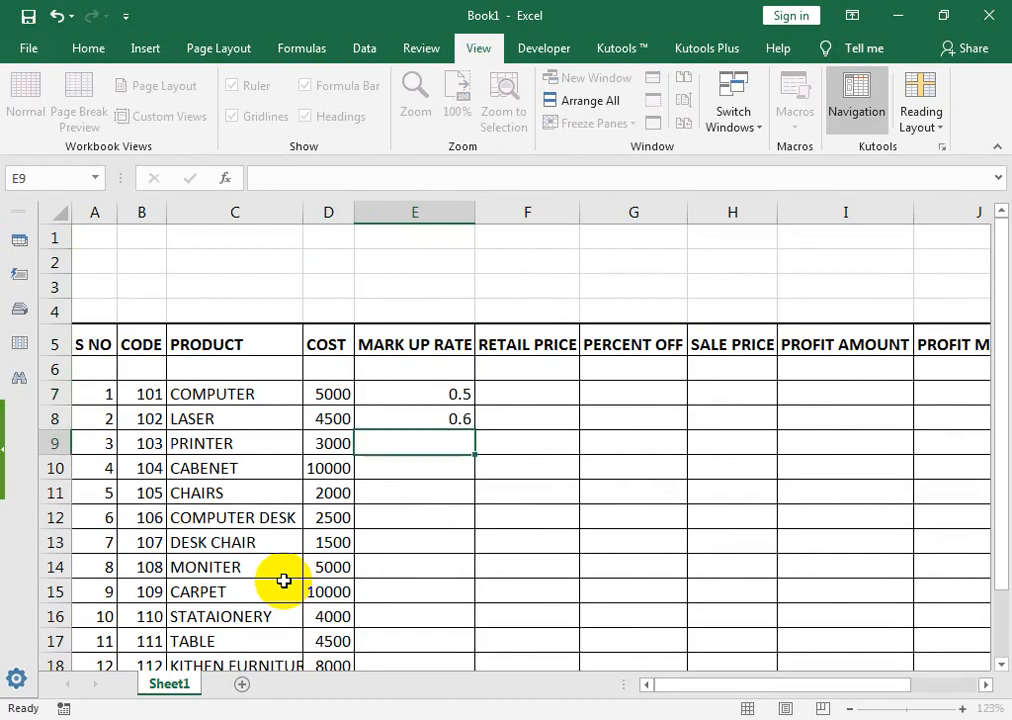
# Step: Enter the mark-up rates 1.5, 0.8 and 1.89 in cells E9 to E11
pyautogui.write('1.5')
pyautogui.press('Return')
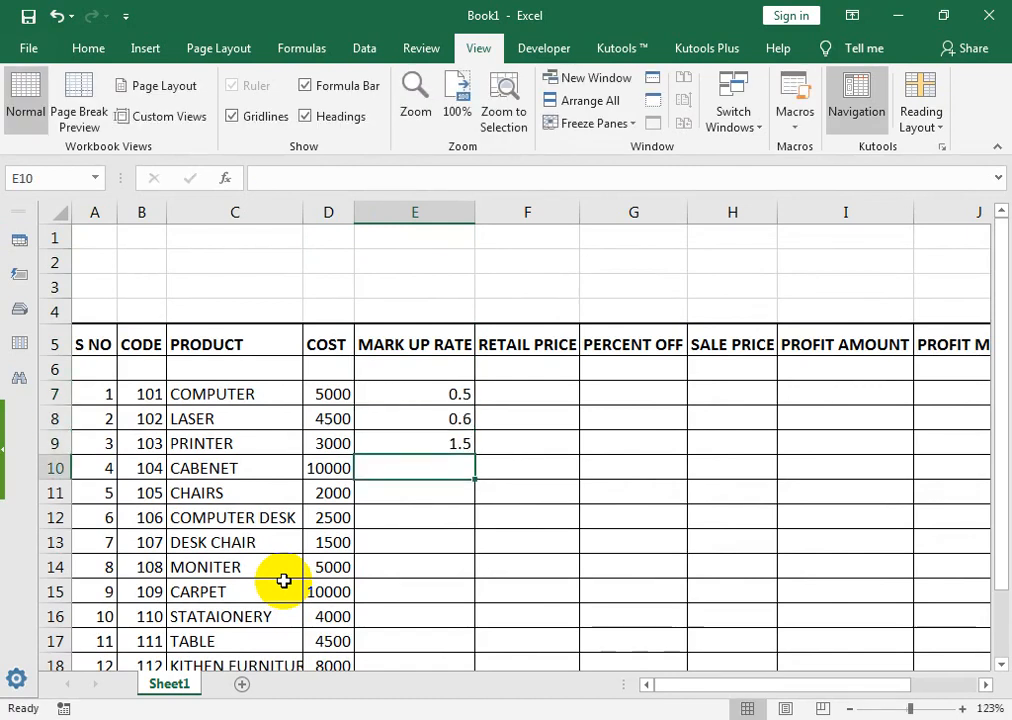
pyautogui.write('0.8')
pyautogui.press('Return')
pyautogui.write('1.89')
pyautogui.press('Return')
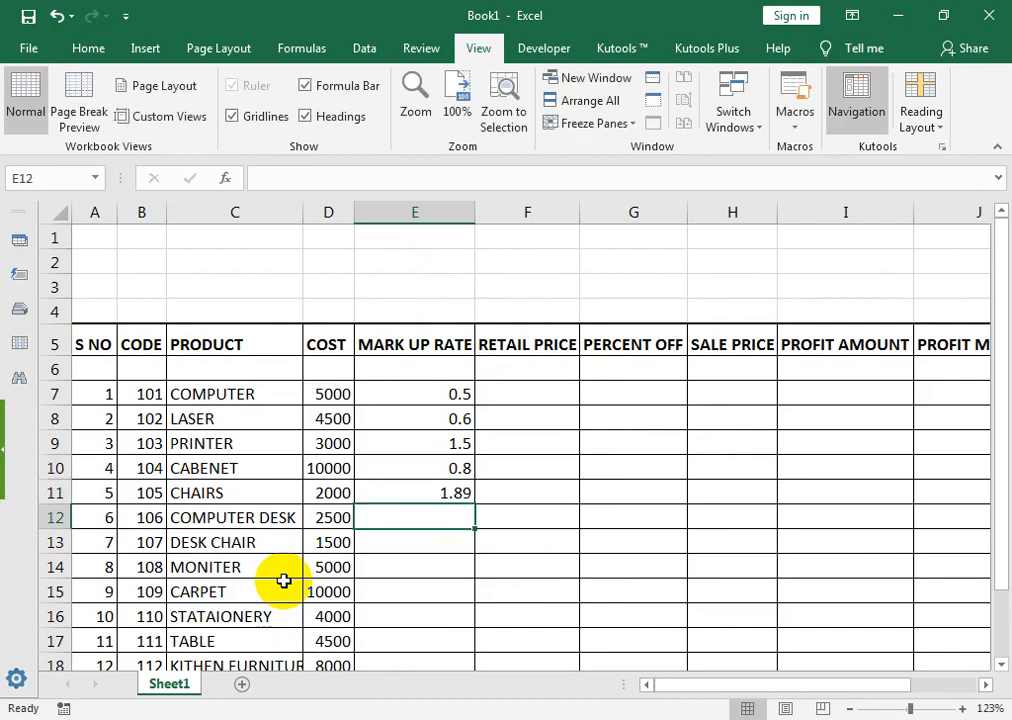
# Step: Enter the mark-up rates 0.2 for COMPUTER DESK, 0.4 for DESK CHAIR and 0.55 for MONITER in E12 to E14
pyautogui.write('0.')
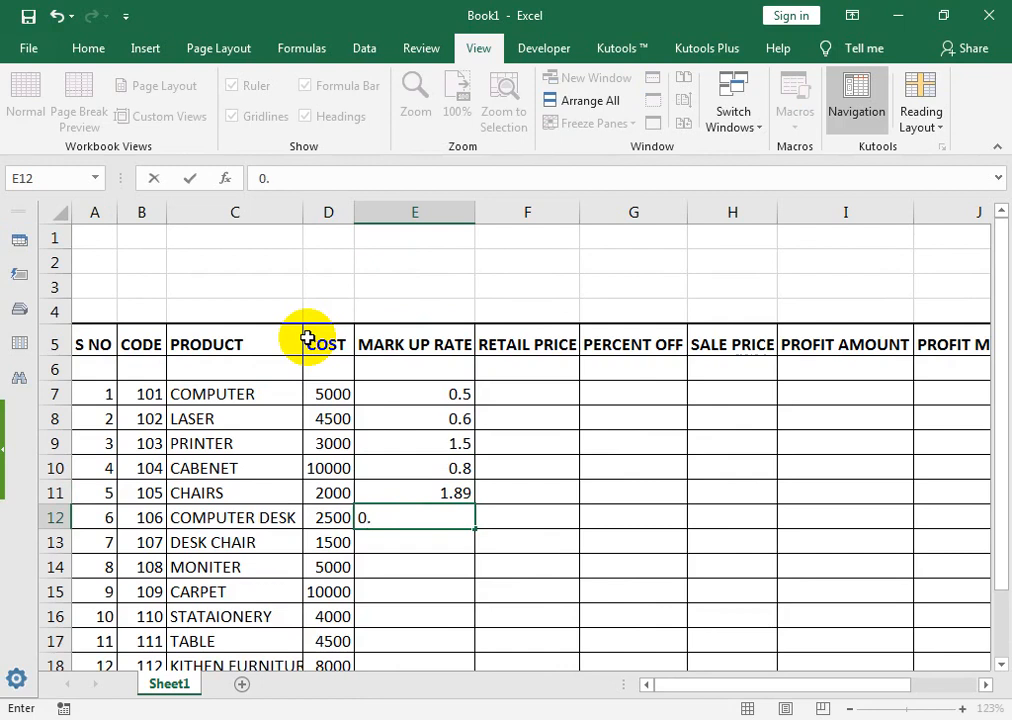
pyautogui.write('2')
pyautogui.press('Return')
pyautogui.write('0.4')
pyautogui.press('Return')
pyautogui.write('0.')
pyautogui.press('Return')
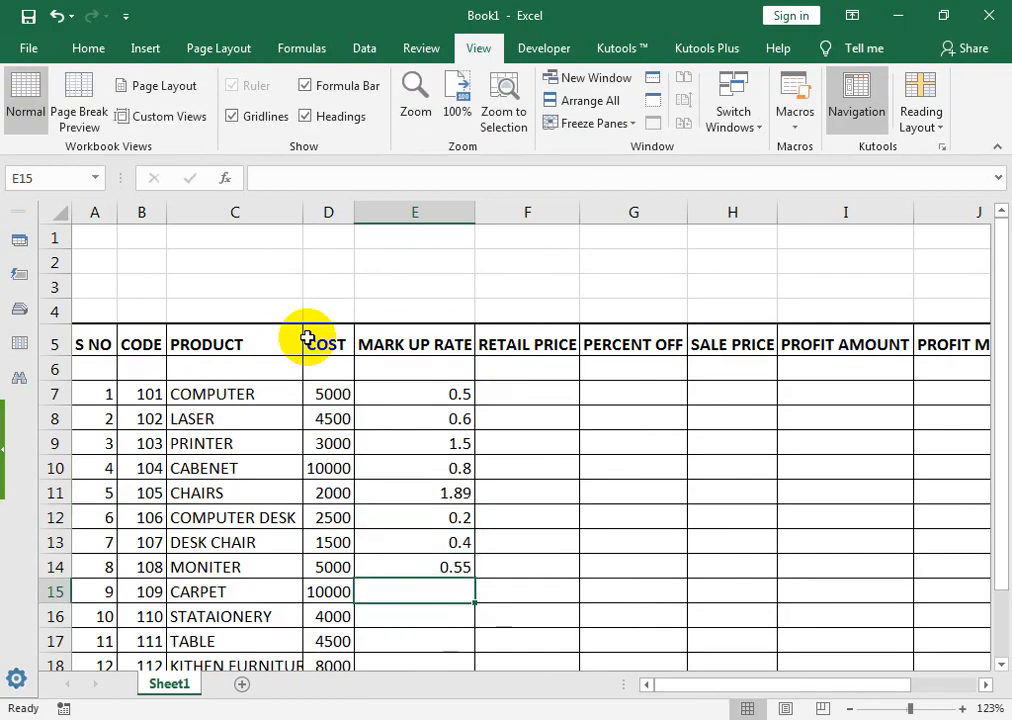
# Step: Enter the mark-up rates 0.89, 1.89 and 1.5 in cells E15 to E17
pyautogui.write('0.89')
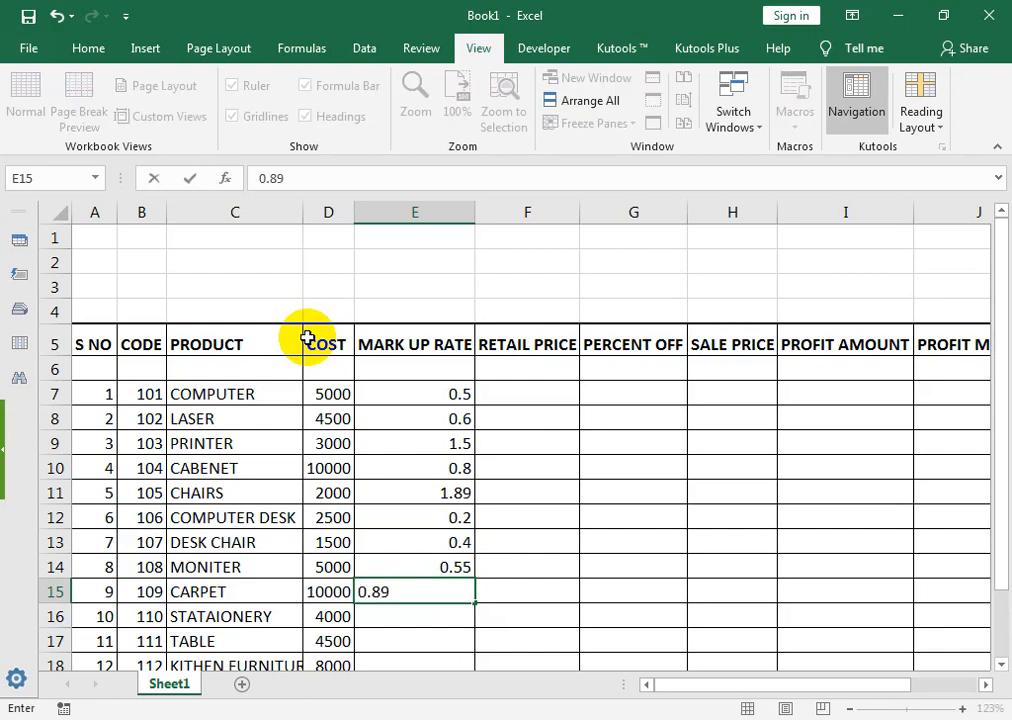
pyautogui.press('Return')
pyautogui.write('1.89')
pyautogui.press('Return')
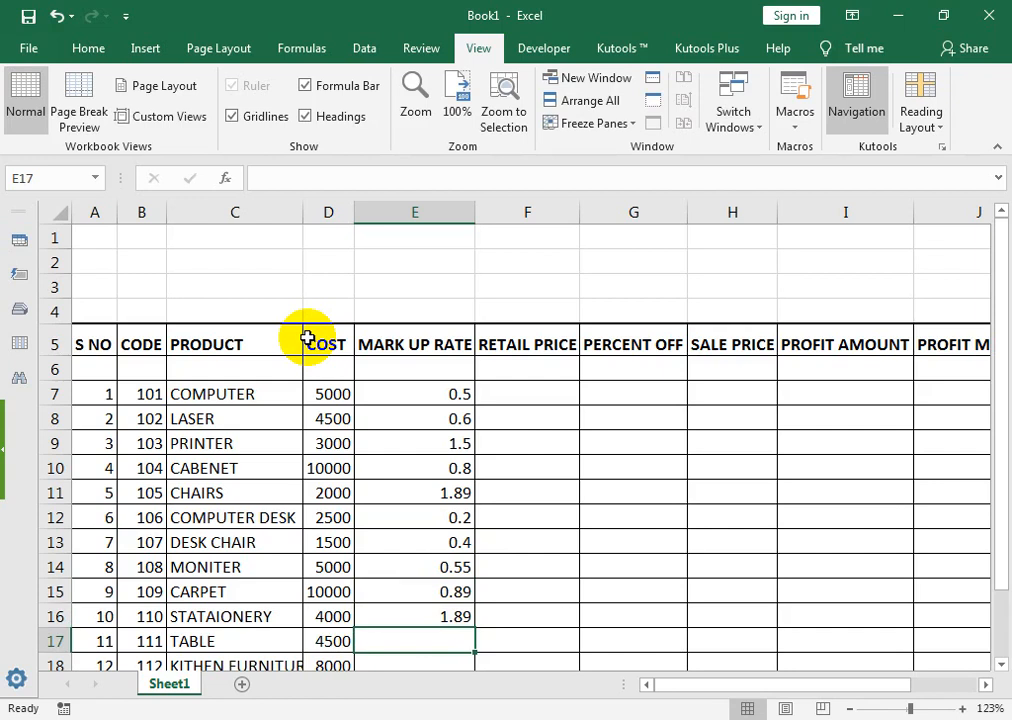
pyautogui.write('1.5')
pyautogui.press('Return')
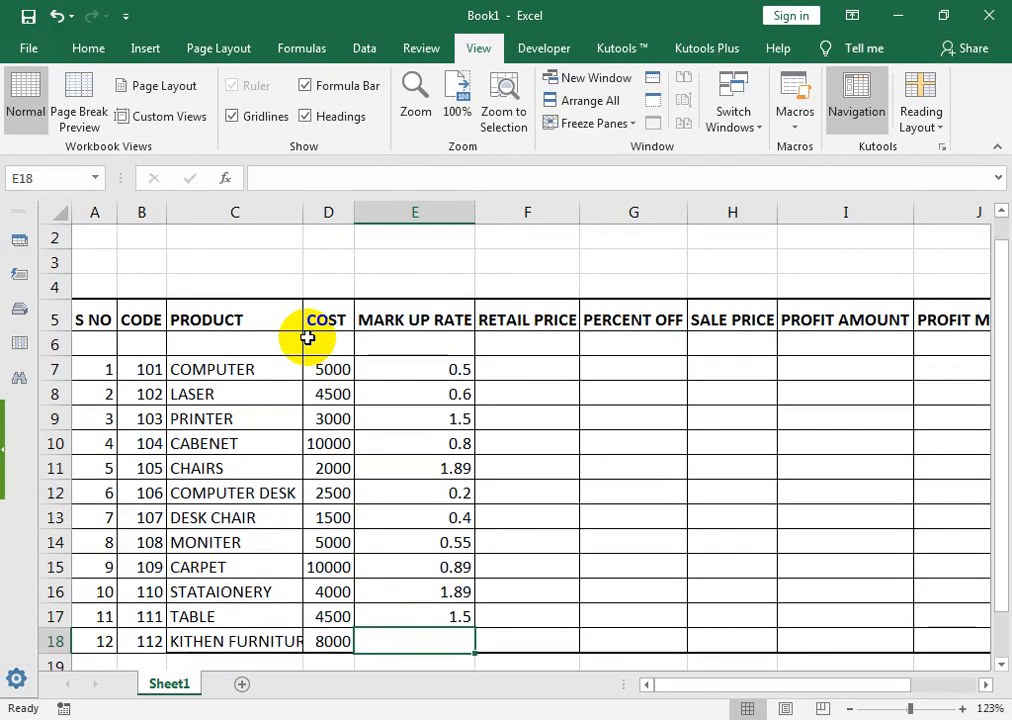
# Step: Enter a mark-up rate of 2.0 in E18, the last product row
pyautogui.write('2')
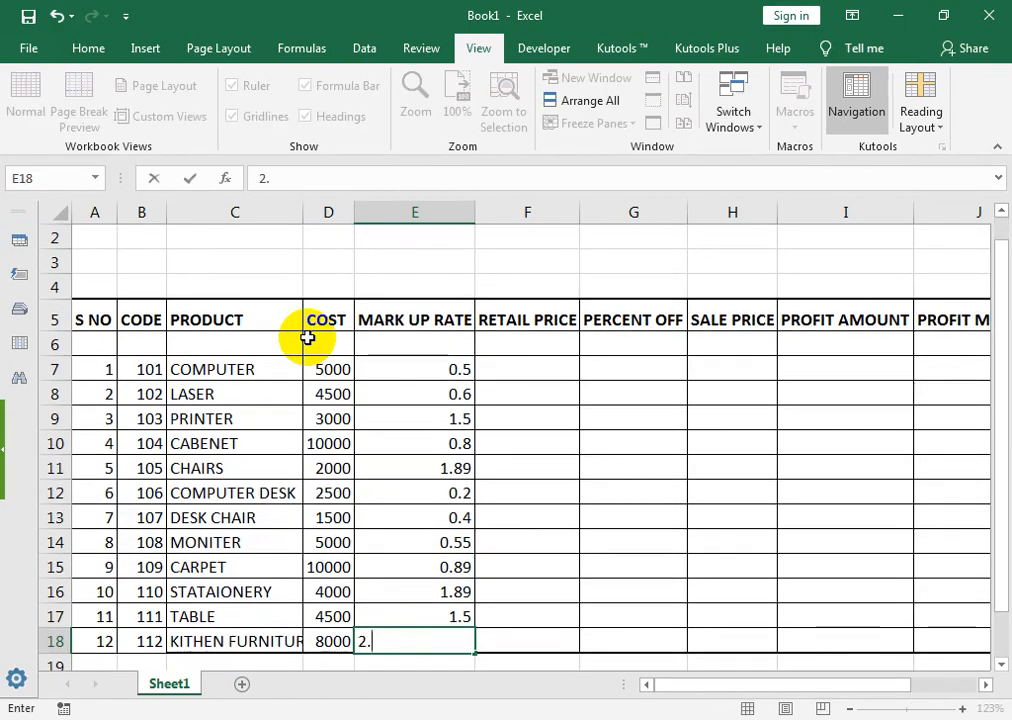
pyautogui.press('Tab')
pyautogui.press('Left')
pyautogui.press('F2')
pyautogui.write('.0')
pyautogui.press('Tab')
pyautogui.press('Up')
pyautogui.press('Down')
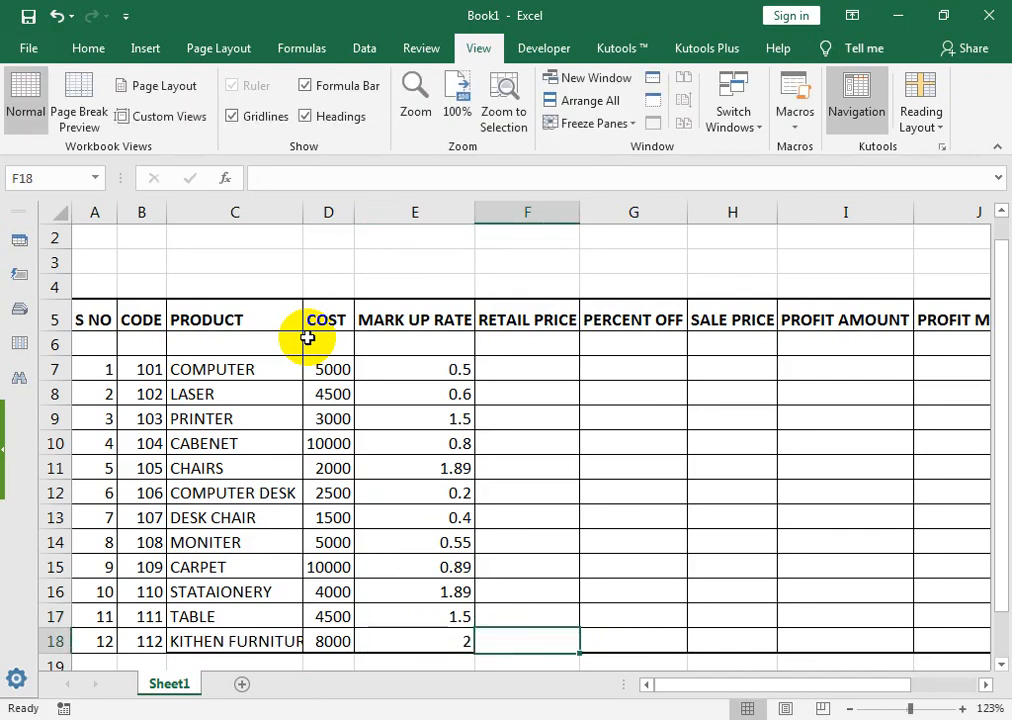
# Step: Set the mark-up rate of the last product in E18 to 0.2
pyautogui.press('Left')
pyautogui.write('0.2')
pyautogui.press('Tab')
# Step: Calculate the RETAIL PRICE in F7 with the formula =D7*(1+E7) and fill it down to F18
pyautogui.press('Up')
pyautogui.press('Up')
pyautogui.press('Up')
pyautogui.press('Up')
pyautogui.press('Up')
pyautogui.press('Up')
pyautogui.press('Up')
pyautogui.press('Up')
pyautogui.press('Up')
pyautogui.press('Up')
pyautogui.press('Up')
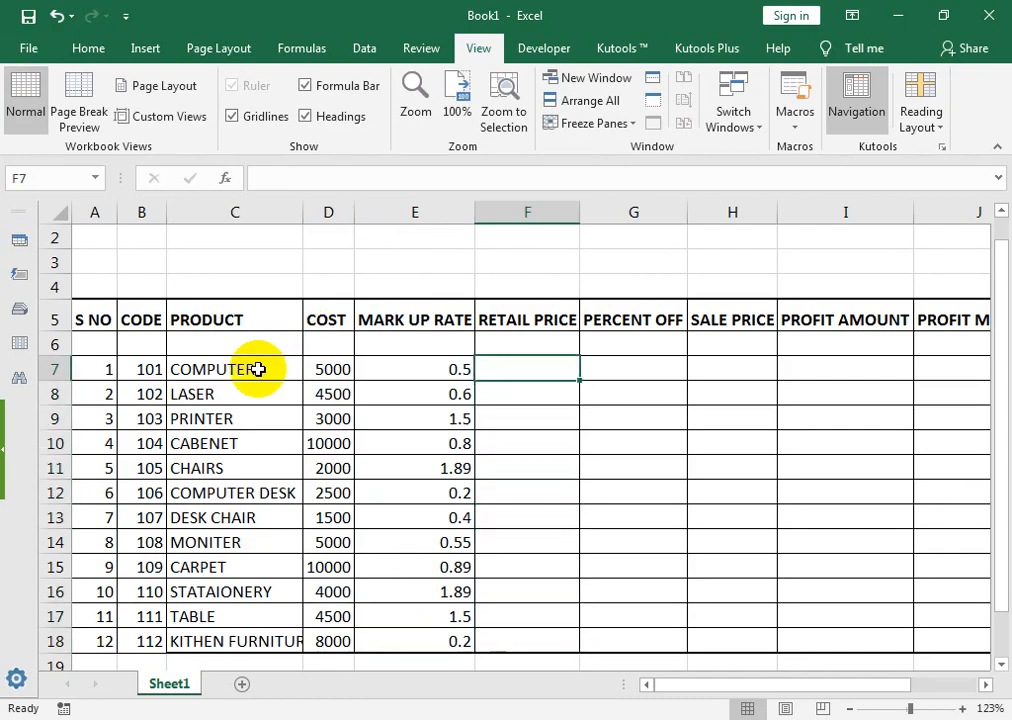
pyautogui.write('=')
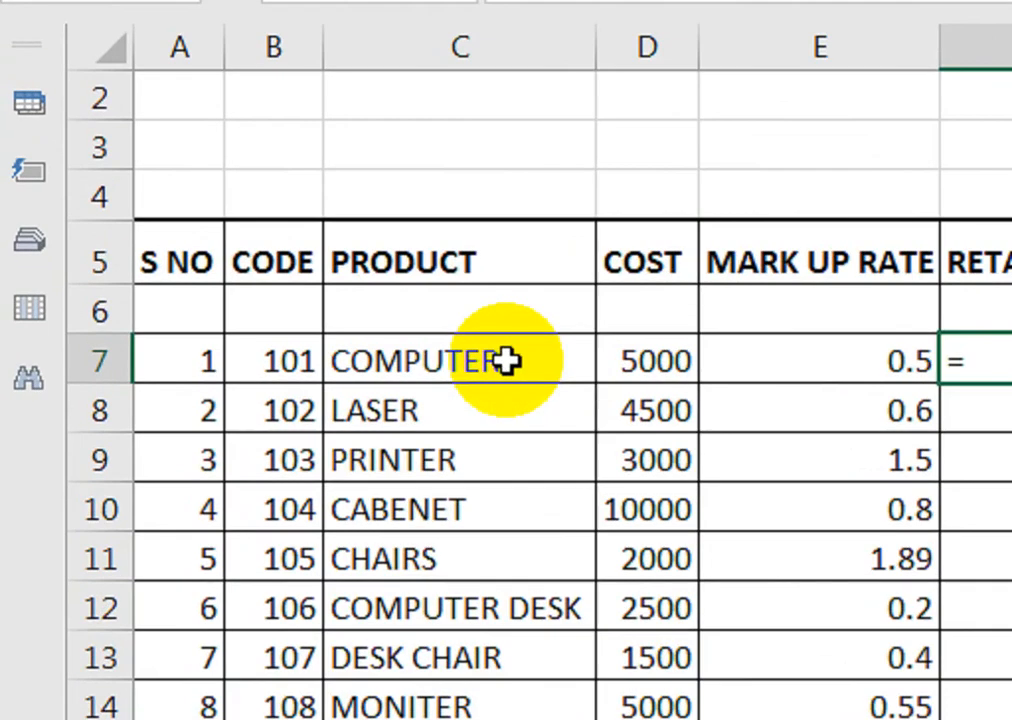
pyautogui.press('Left')
pyautogui.press('Left')
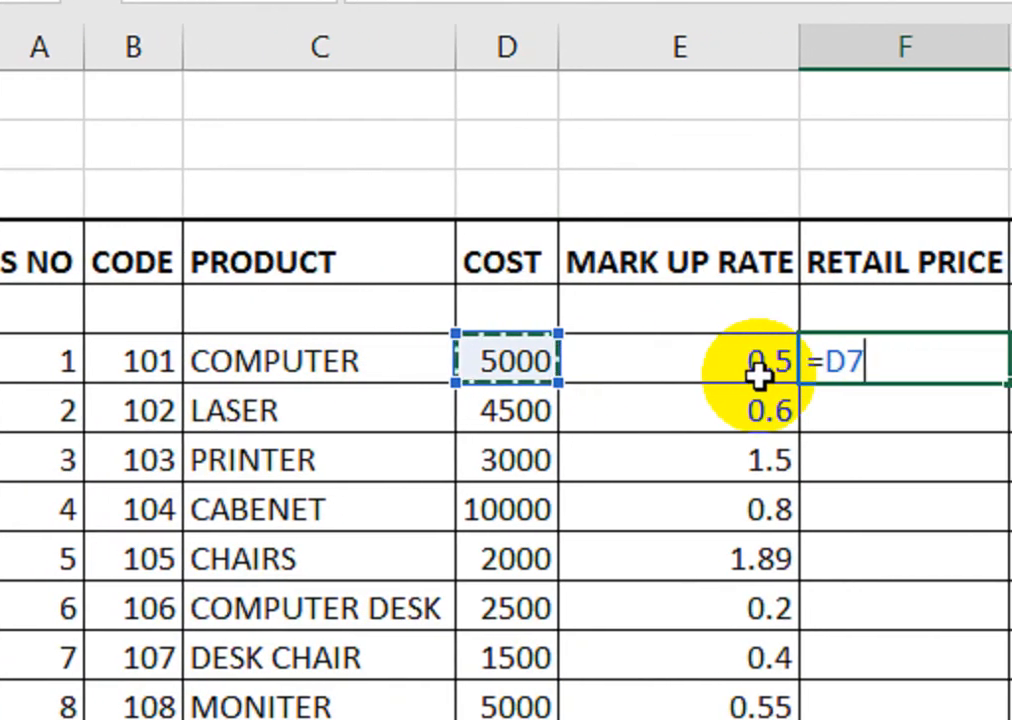
pyautogui.write('*')
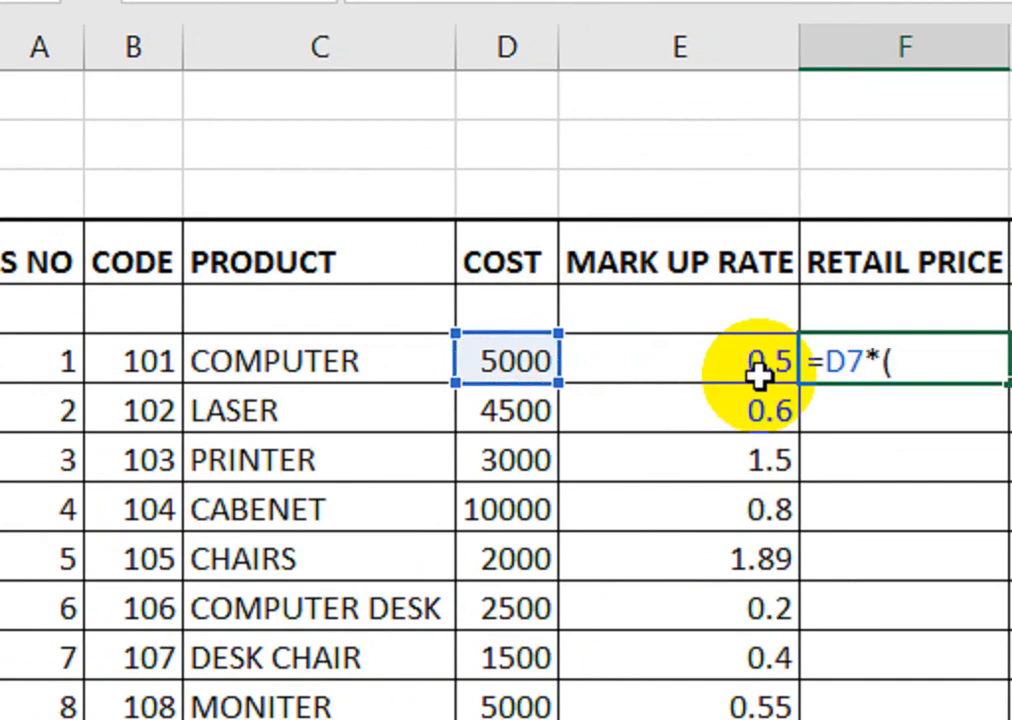
pyautogui.write('(1+')
pyautogui.click(724, 372)
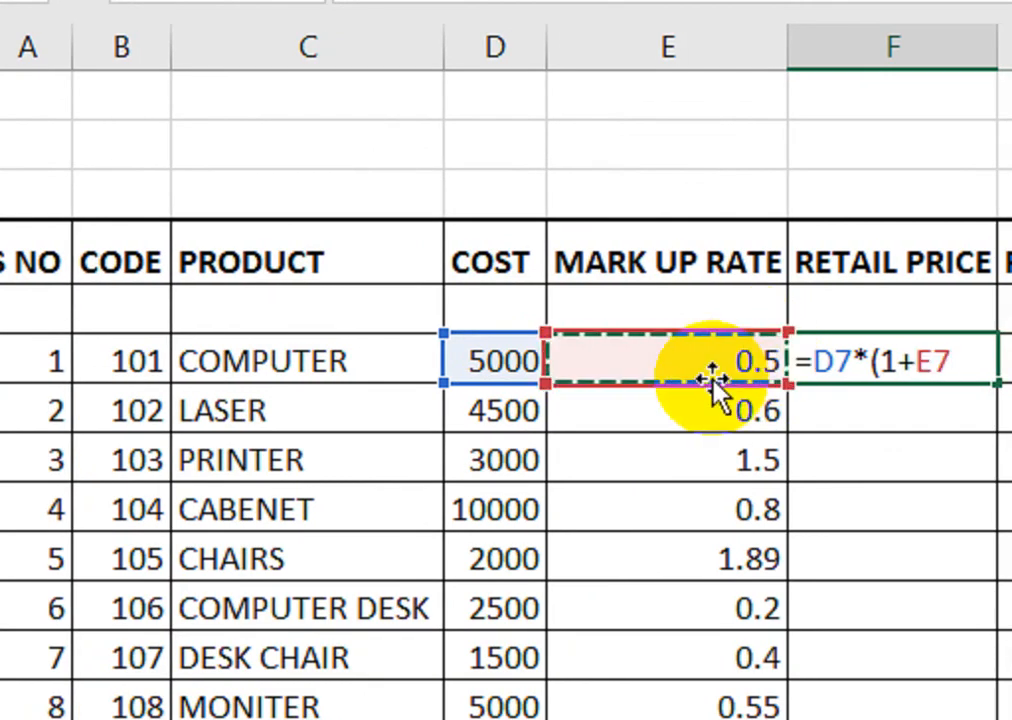
pyautogui.write(')')
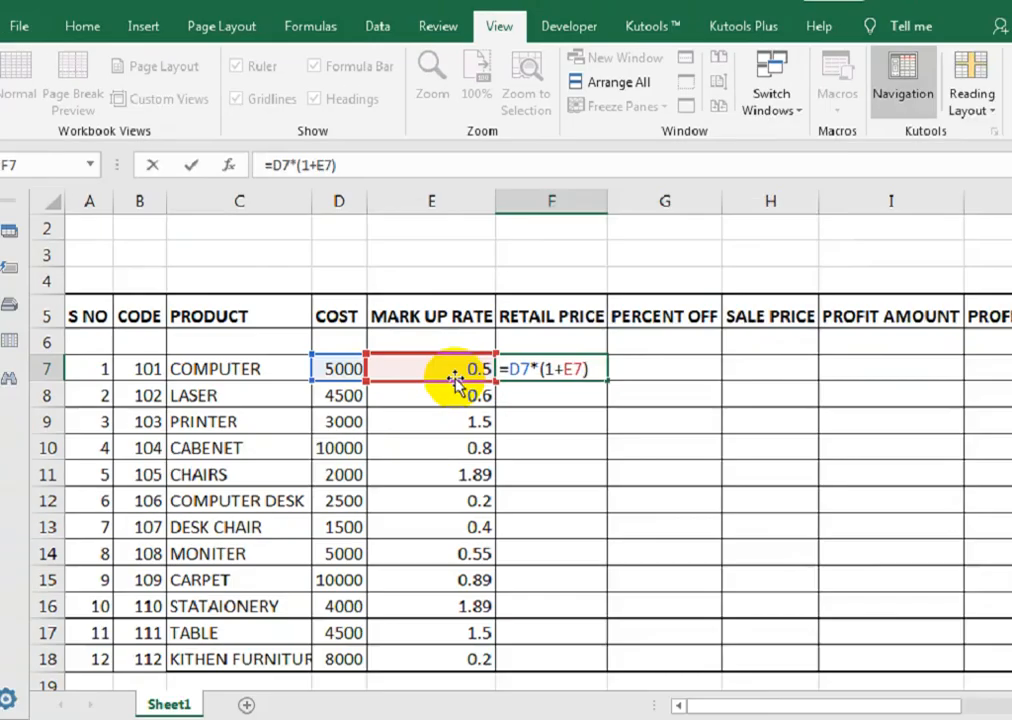
pyautogui.press('Return')
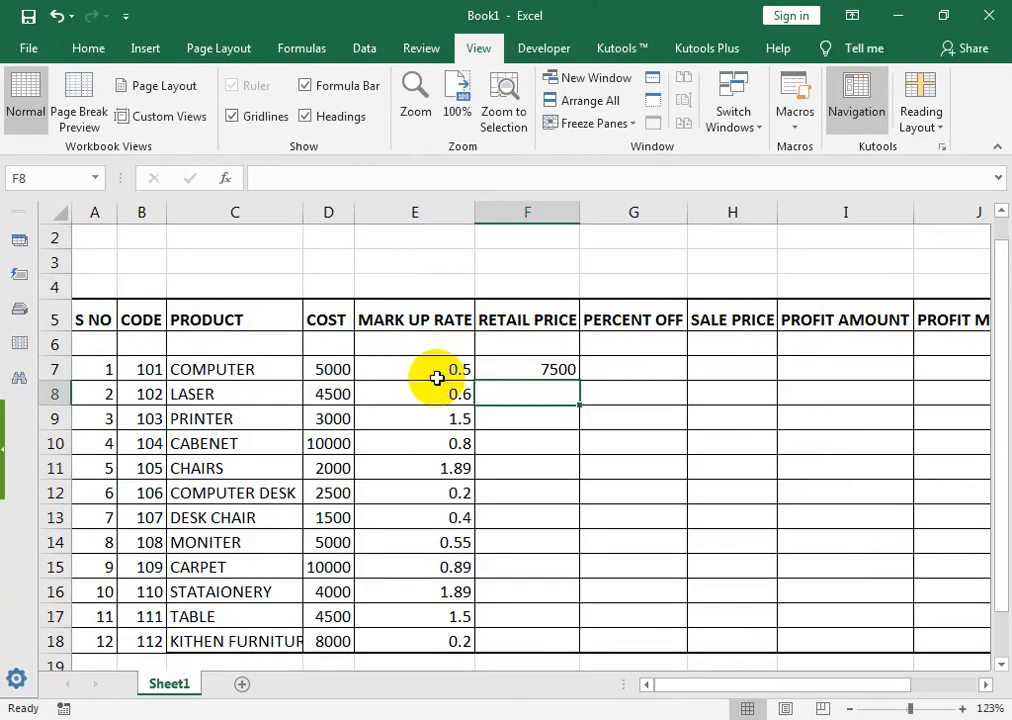
pyautogui.click(524, 362)
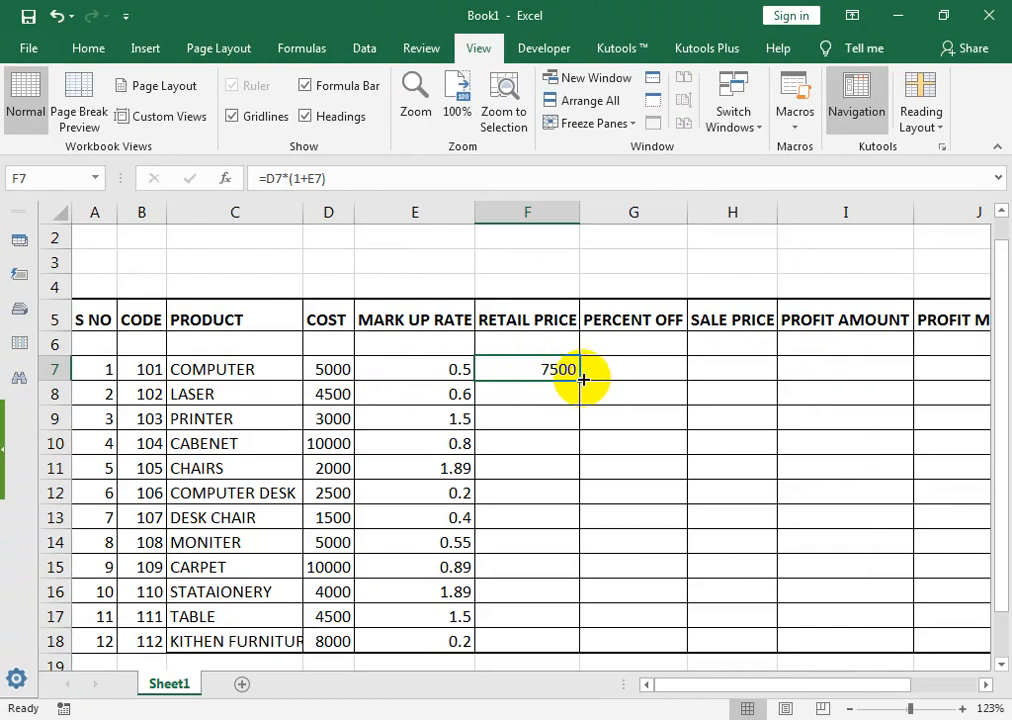
pyautogui.moveTo(583, 379); pyautogui.dragTo(562, 650)
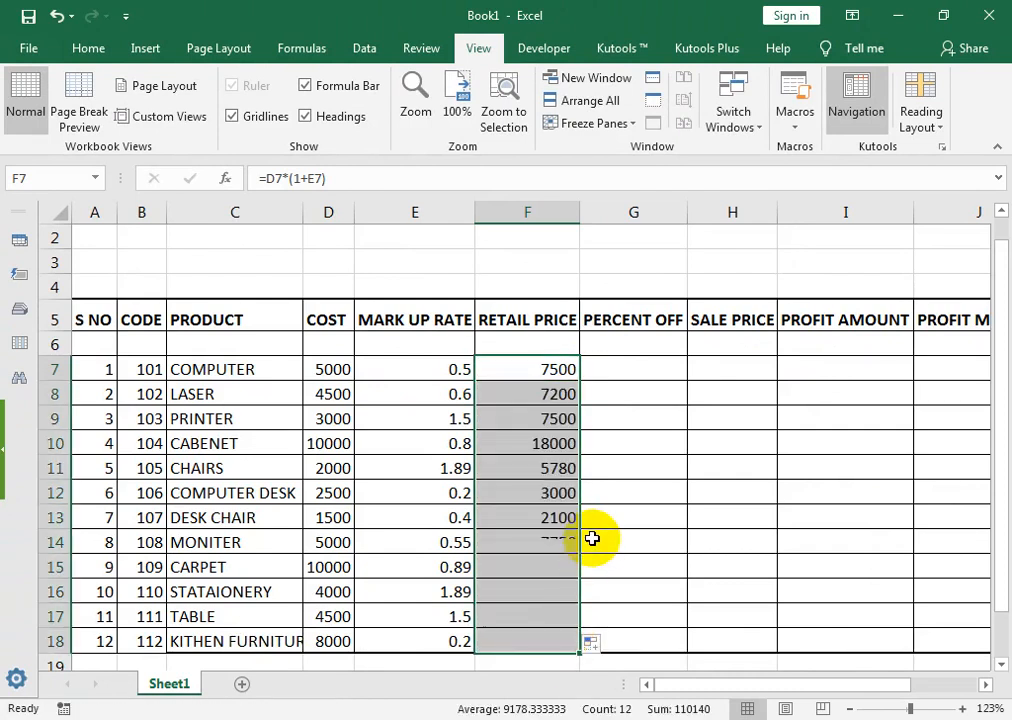
# Step: Enter the PERCENT OFF values 0.15 for COMPUTER, 0.2 for LASER and 0.35 for PRINTER in G7 to G9
pyautogui.click(616, 360)
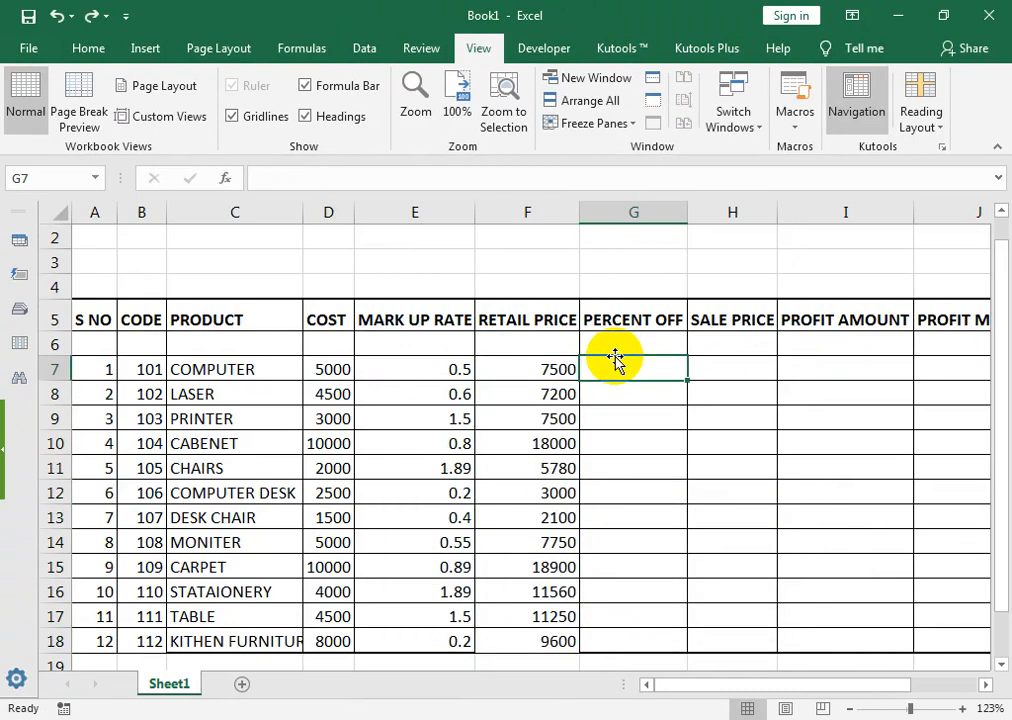
pyautogui.write('0.1')
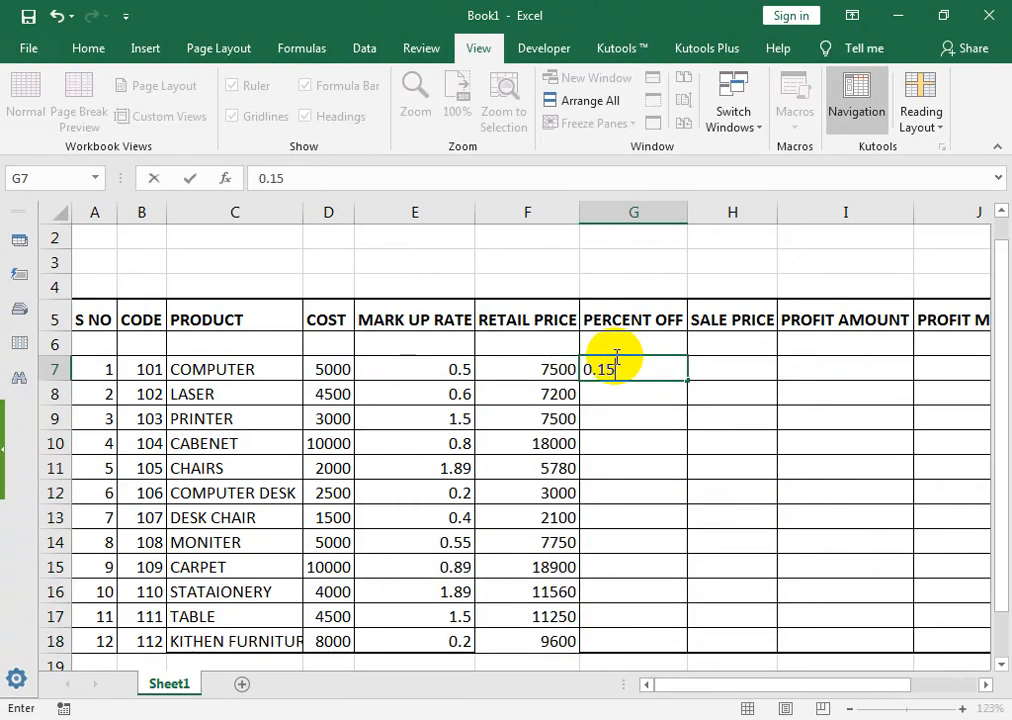
pyautogui.write('5')
pyautogui.press('Return')
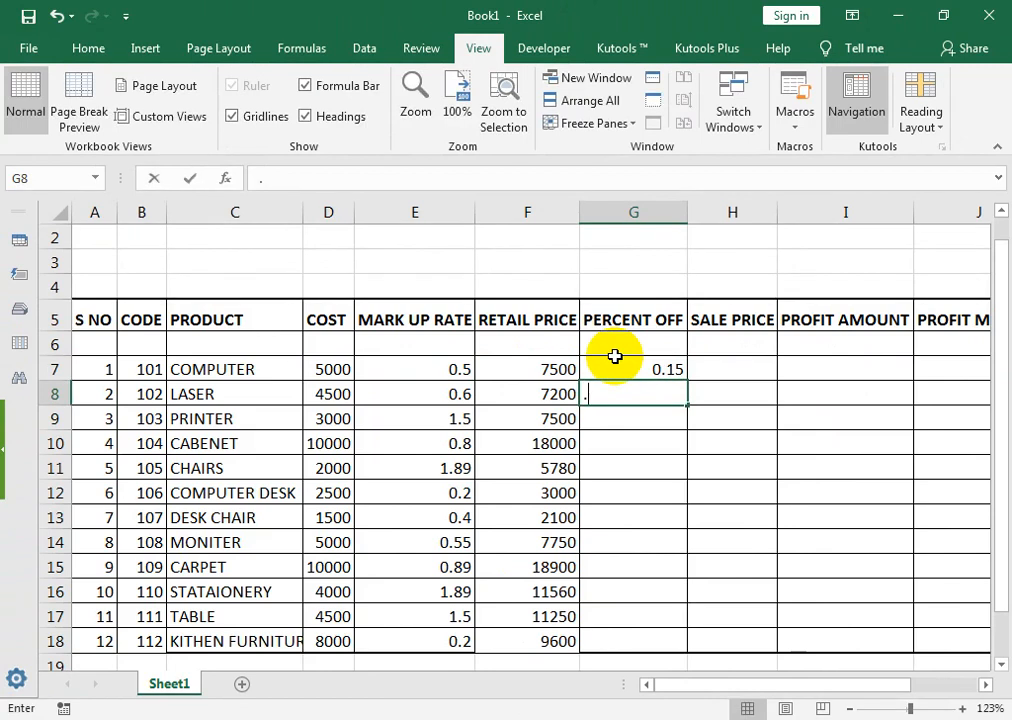
pyautogui.write('0.2')
pyautogui.press('Return')
pyautogui.write('35')
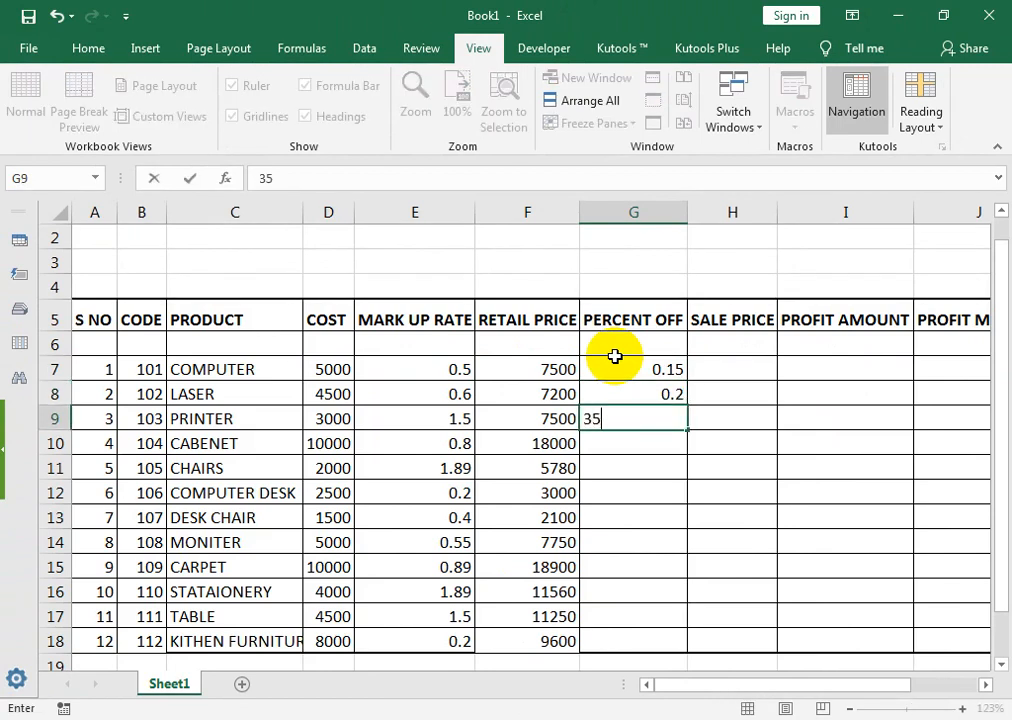
pyautogui.press('Return')
pyautogui.press('Up')
pyautogui.write('0.35')
pyautogui.press('Return')
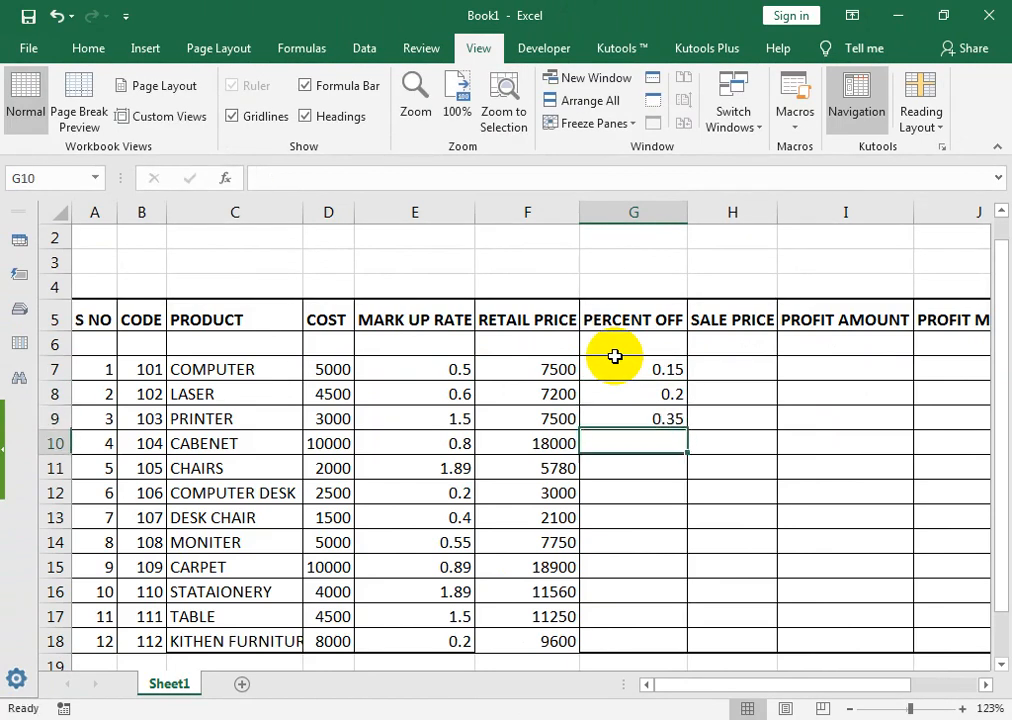
# Step: Enter the PERCENT OFF values 1.2, 0.45 and 0.65 in cells G10 to G12
pyautogui.write('1.2')
pyautogui.press('Return')
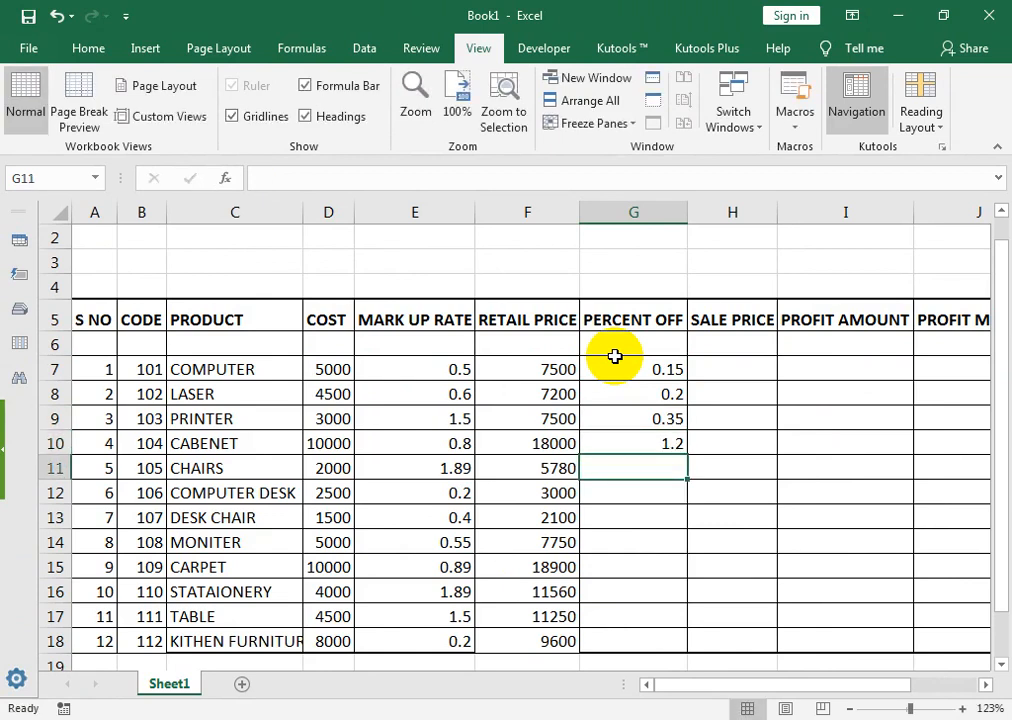
pyautogui.write('0.45')
pyautogui.press('Return')
pyautogui.write('.0.65')
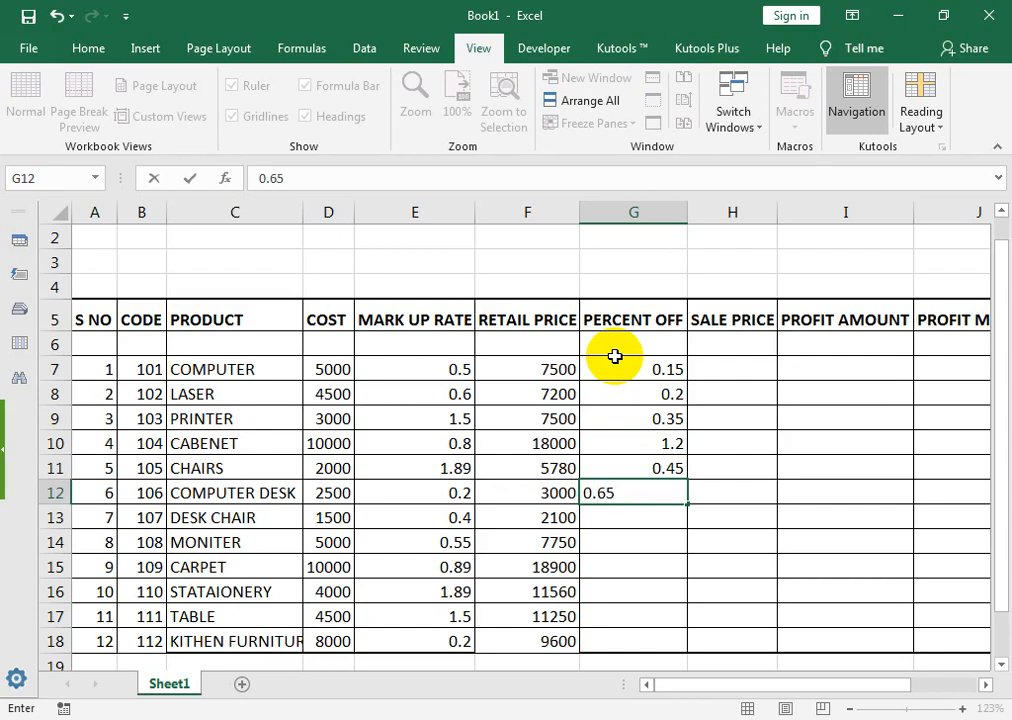
pyautogui.press('Return')
# Step: Enter the PERCENT OFF values 1.35 for DESK CHAIR, 0.68 for MONITER and 0.24 for CARPET in G13 to G15
pyautogui.write('1.35')
pyautogui.press('Return')
pyautogui.write('0.68')
pyautogui.press('Return')
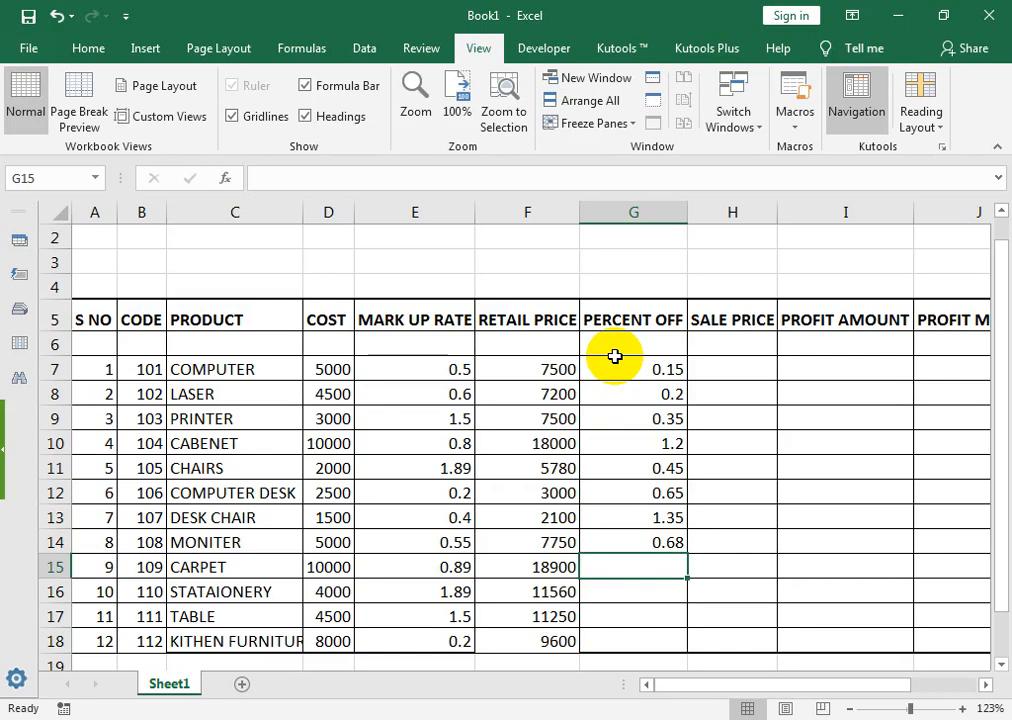
pyautogui.write('0.2')
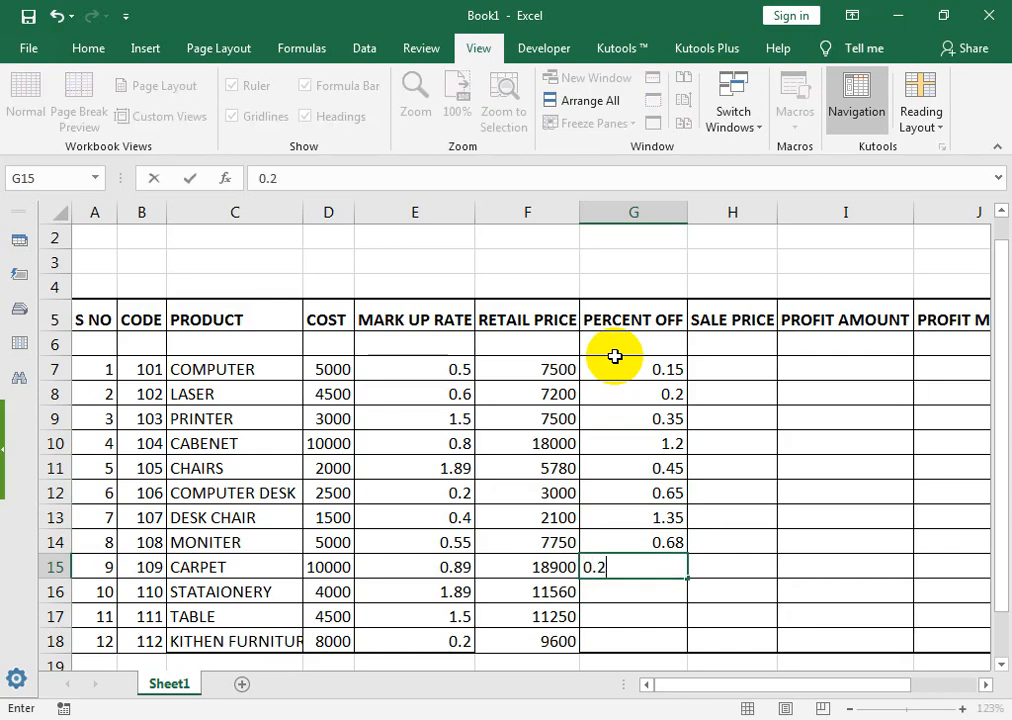
pyautogui.write('4')
pyautogui.press('Return')
# Step: Complete the PERCENT OFF column with 0.87, 0.25 and 0.14 in cells G16 to G18
pyautogui.write('4')
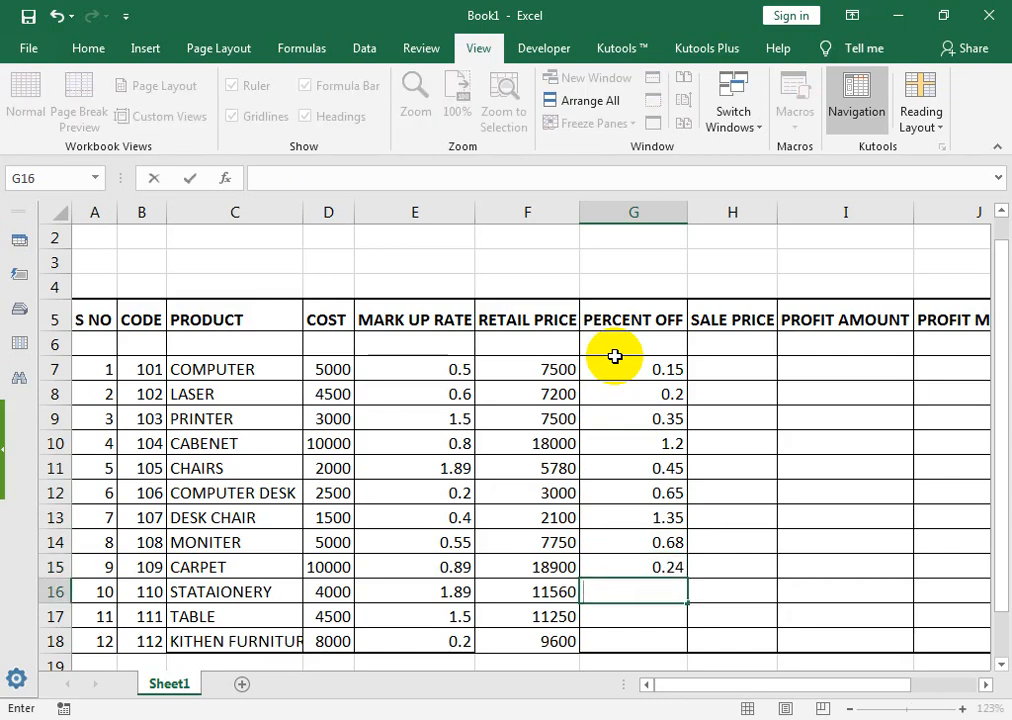
pyautogui.write('87')
pyautogui.press('Return')
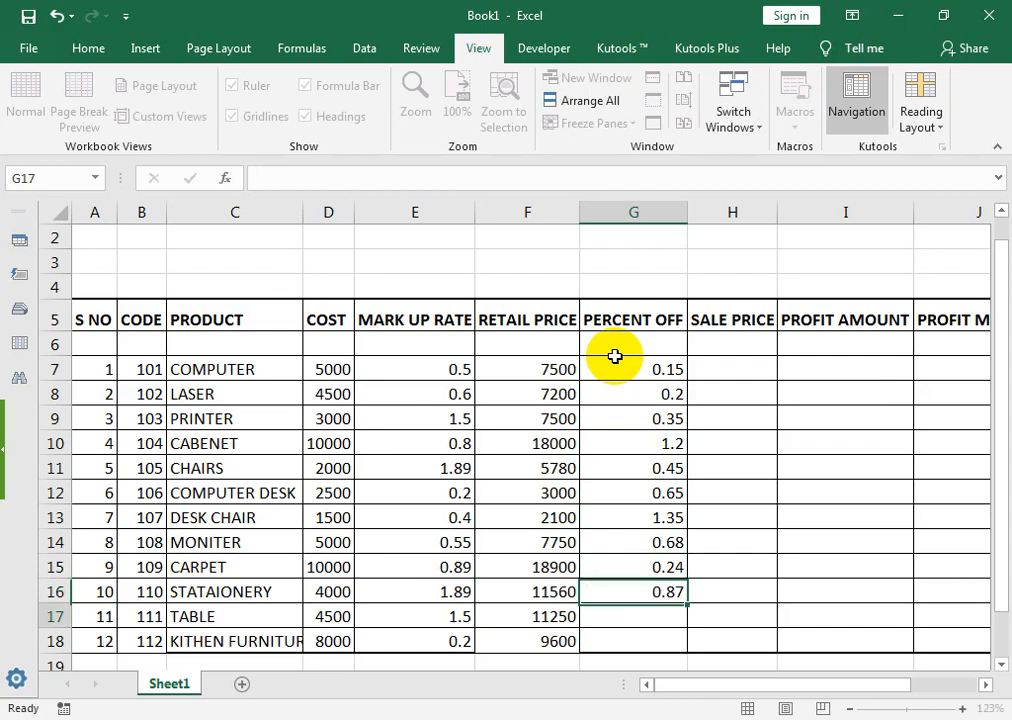
pyautogui.write('0.25')
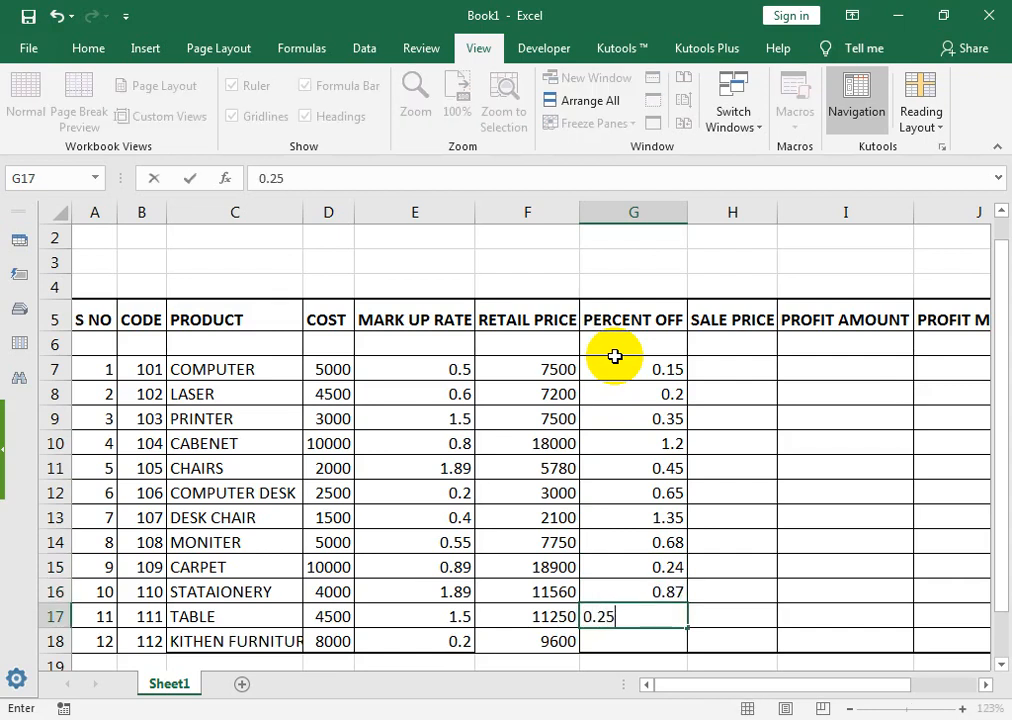
pyautogui.press('Return')
pyautogui.write('0.')
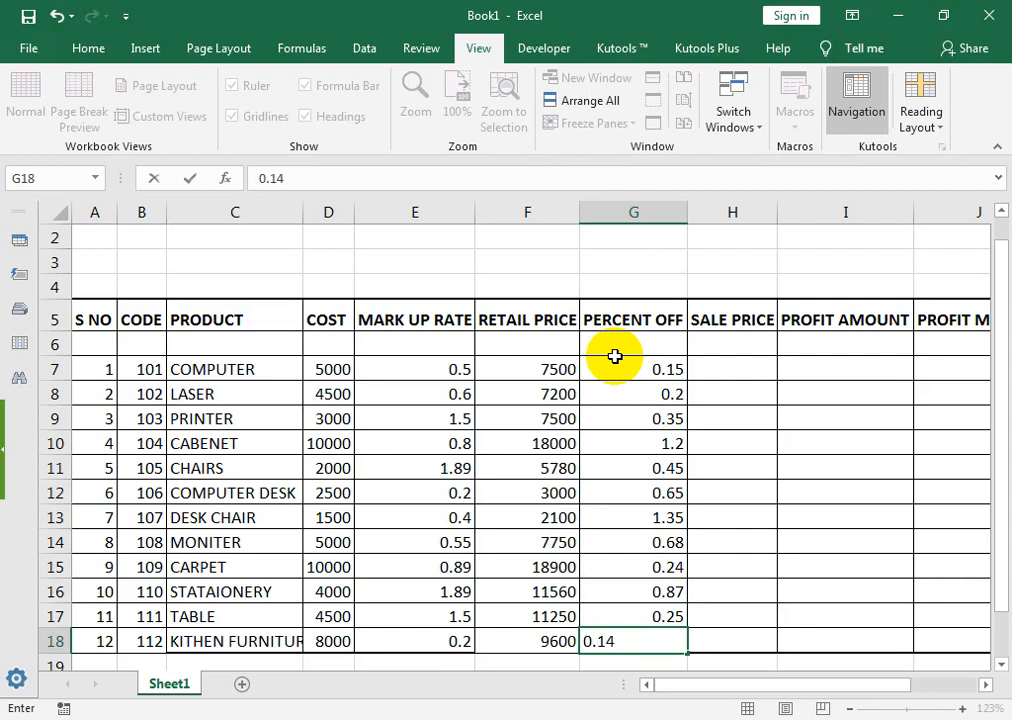
pyautogui.write('14')
pyautogui.press('Tab')
# Step: Calculate the SALE PRICE in H7 with the formula =F7-(F7*G7) and fill it down to H18
pyautogui.press('Up')
pyautogui.hotkey('ctrl', 'Up')
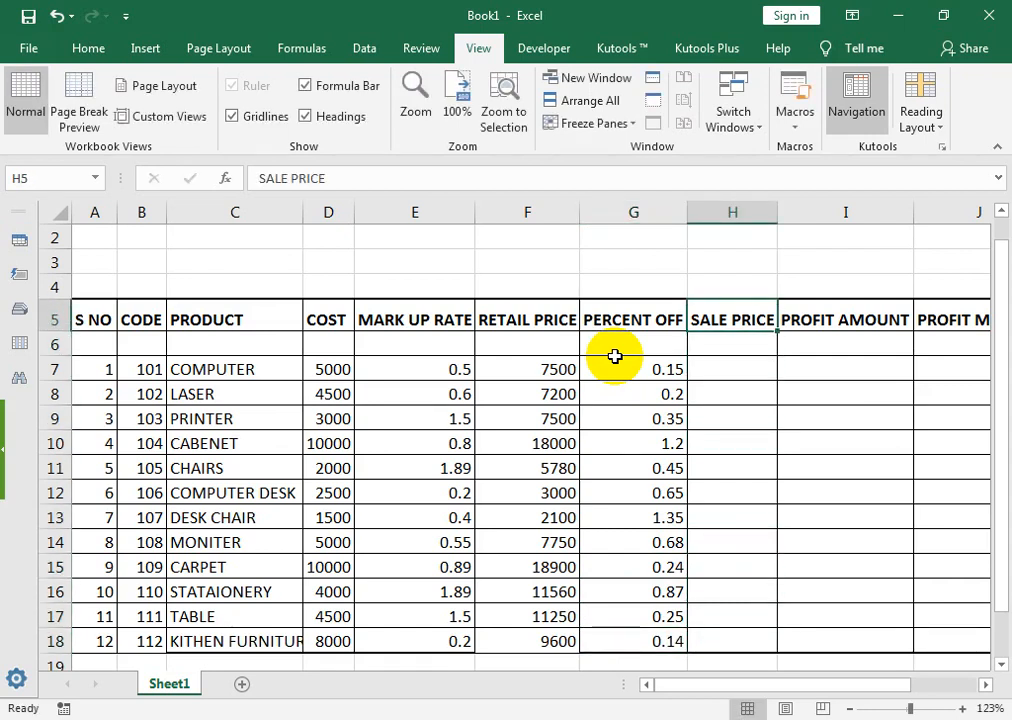
pyautogui.press('Down')
pyautogui.press('Down')
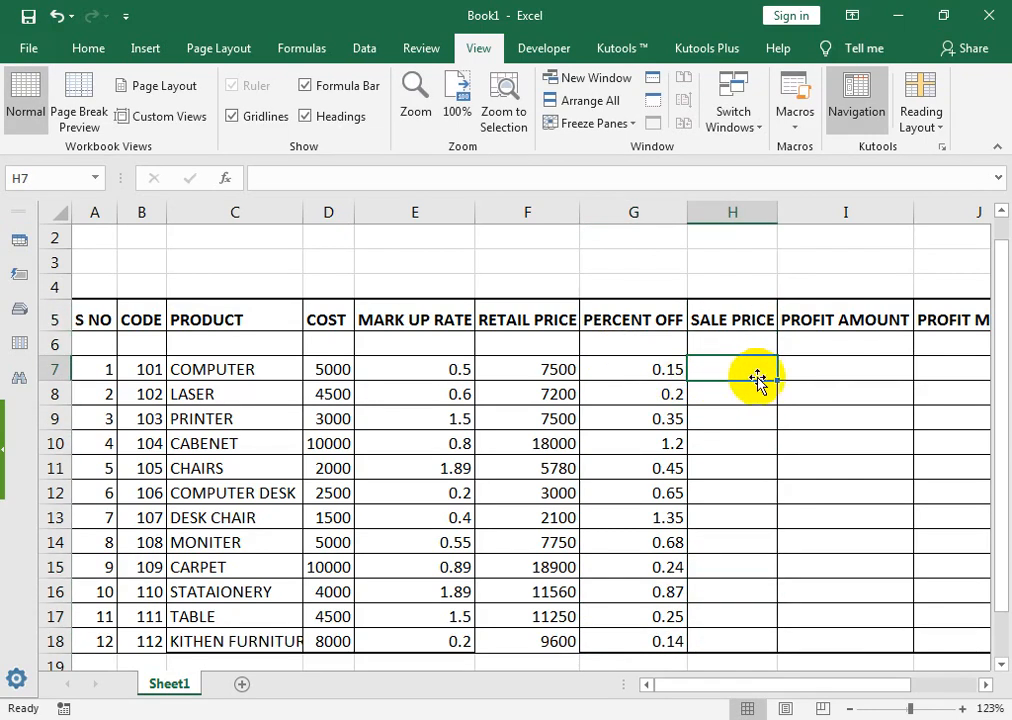
pyautogui.write('=')
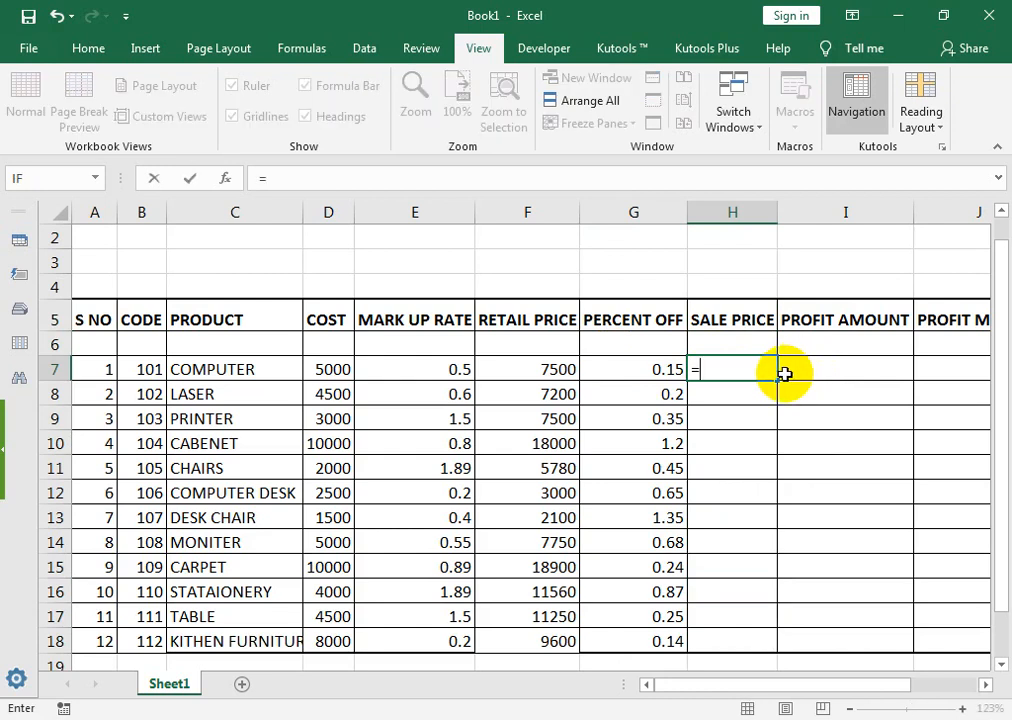
pyautogui.press('Left')
pyautogui.press('Left')
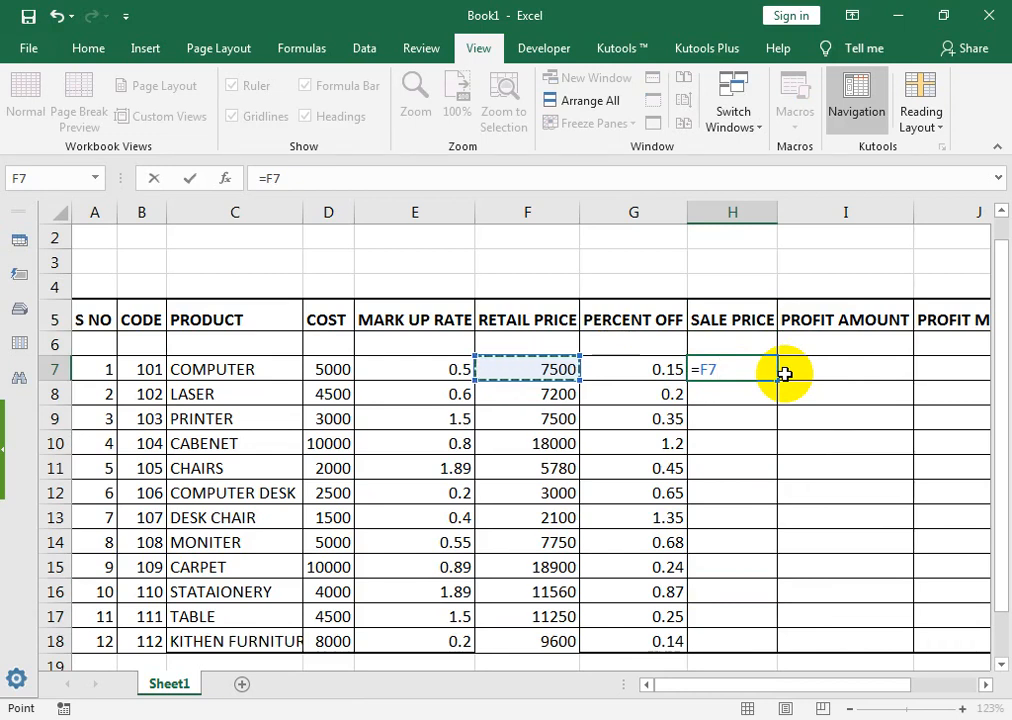
pyautogui.write('-')
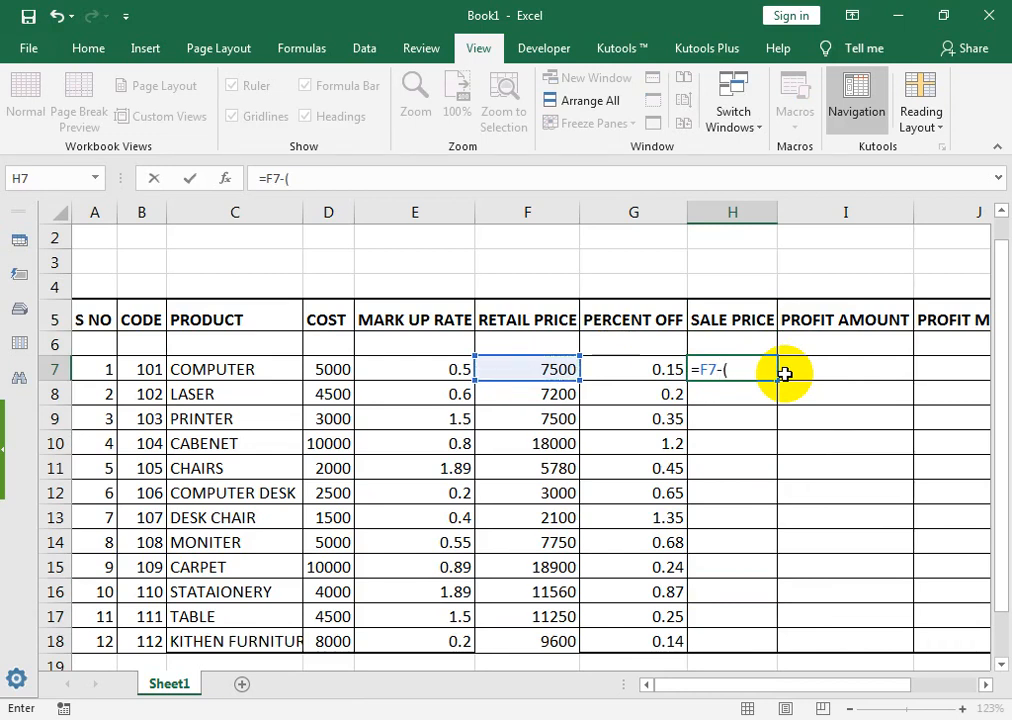
pyautogui.write('(')
pyautogui.press('Left')
pyautogui.press('Left')
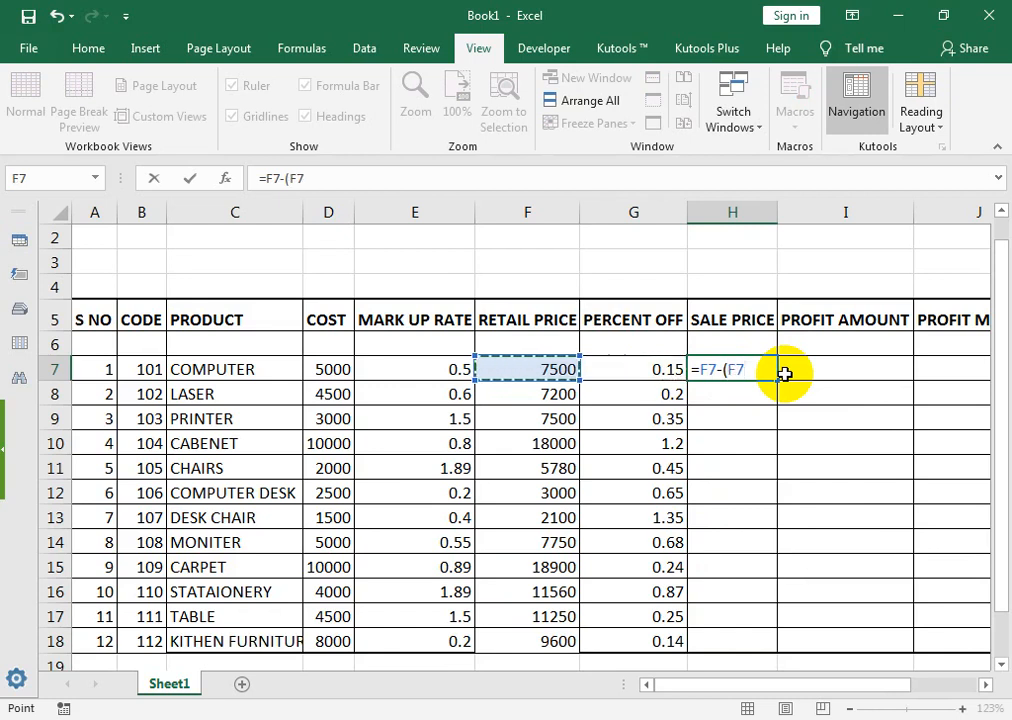
pyautogui.write('*')
pyautogui.press('Left')
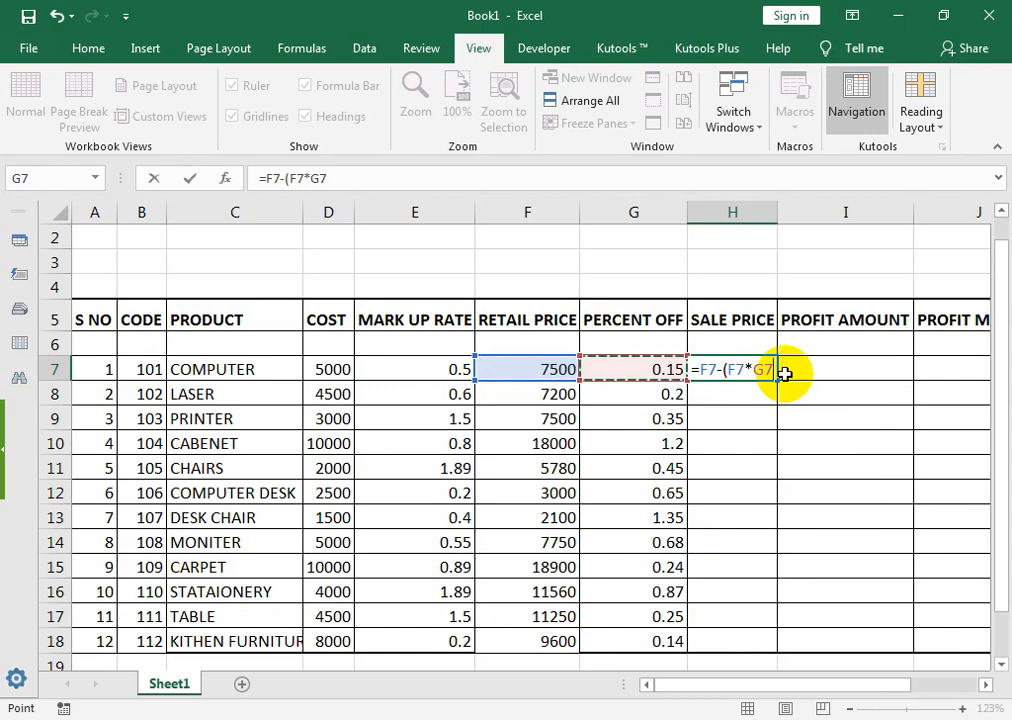
pyautogui.write(')')
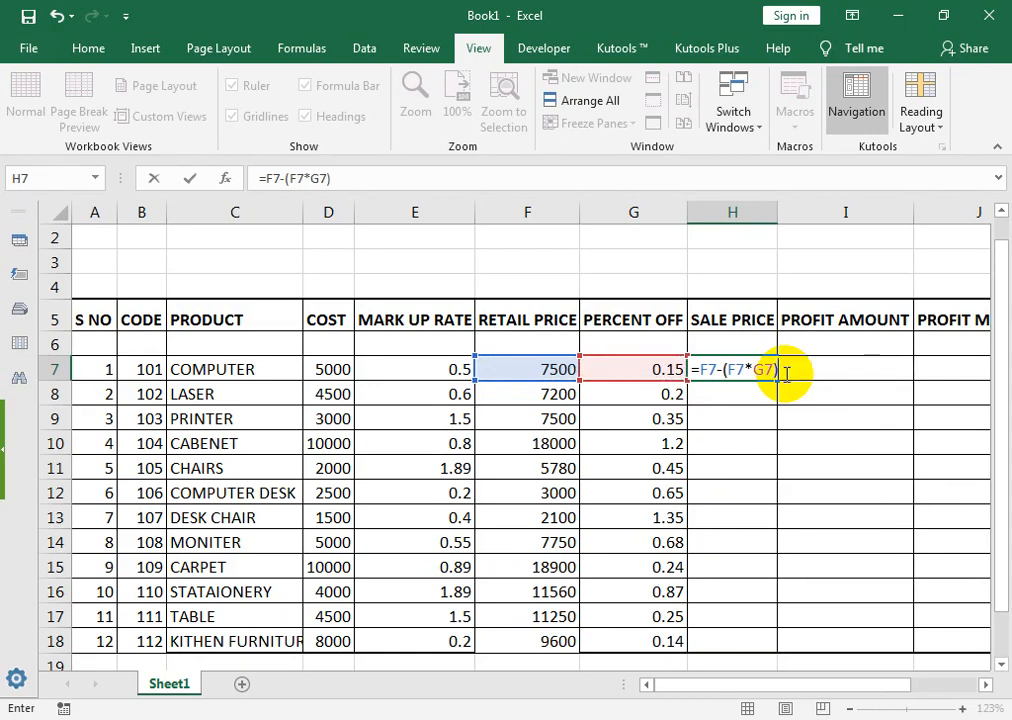
pyautogui.press('Return')
pyautogui.press('Up')
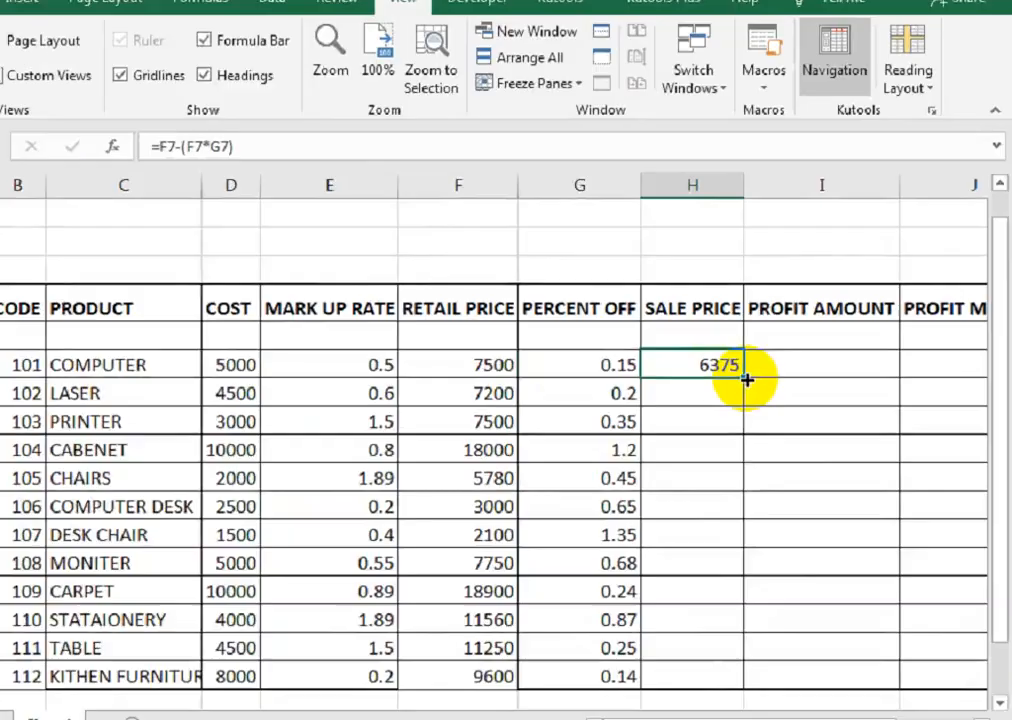
pyautogui.moveTo(745, 378); pyautogui.dragTo(777, 648)
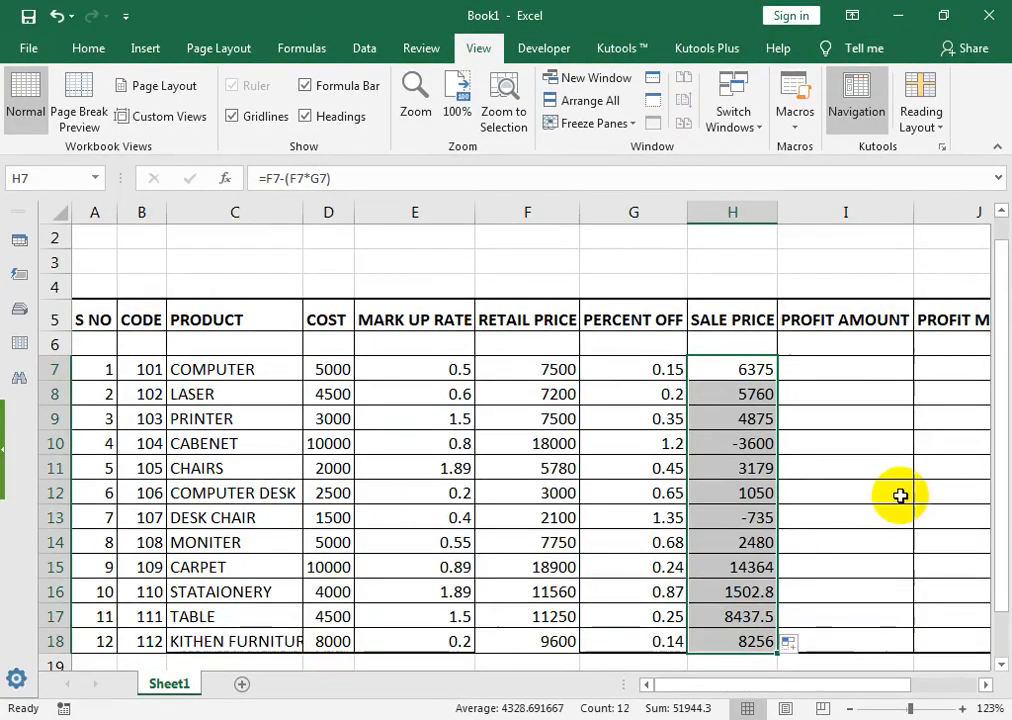
# Step: Calculate the PROFIT AMOUNT in I7 with the formula =H7-D7 and fill it down to I18
pyautogui.click(799, 372)
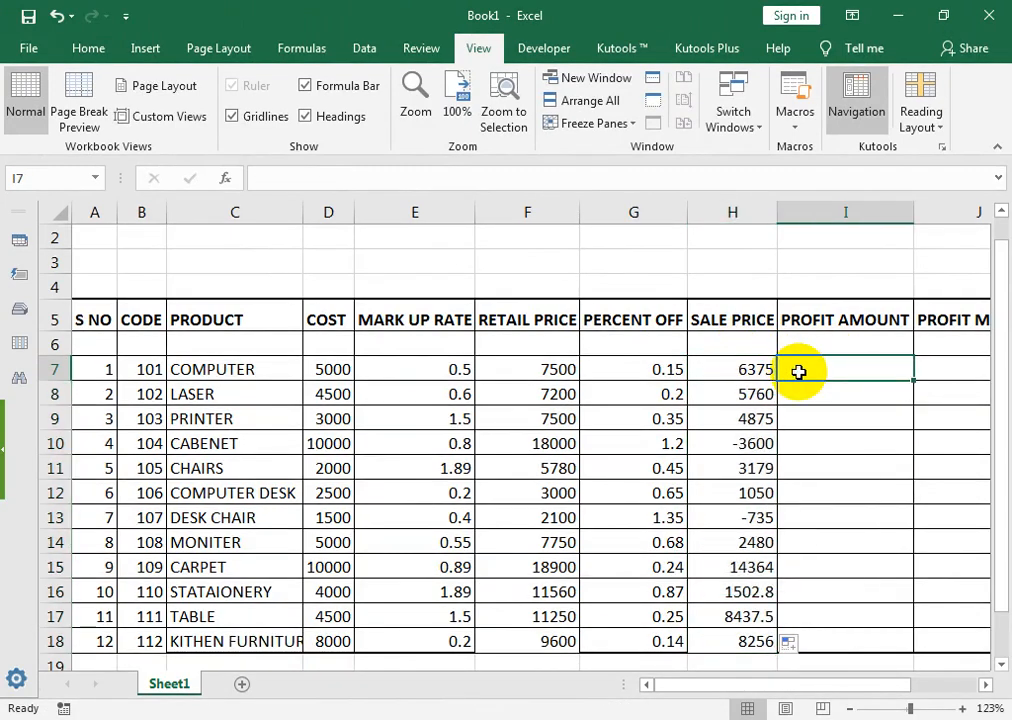
pyautogui.write('=')
pyautogui.click(745, 362)
pyautogui.write('-')
pyautogui.click(337, 368)
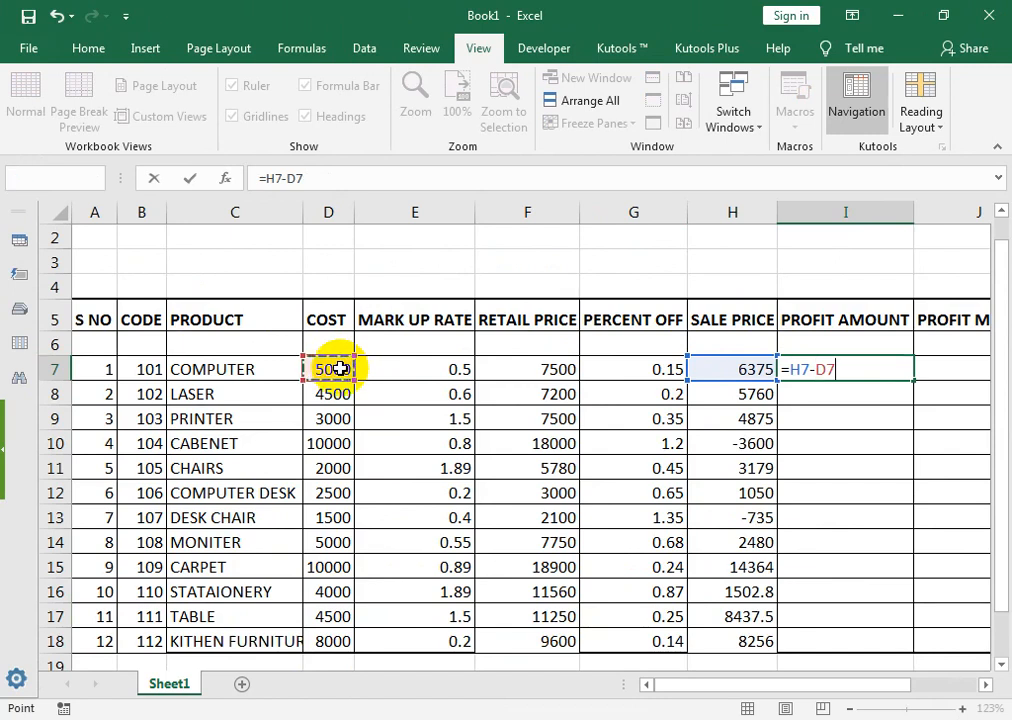
pyautogui.press('Return')
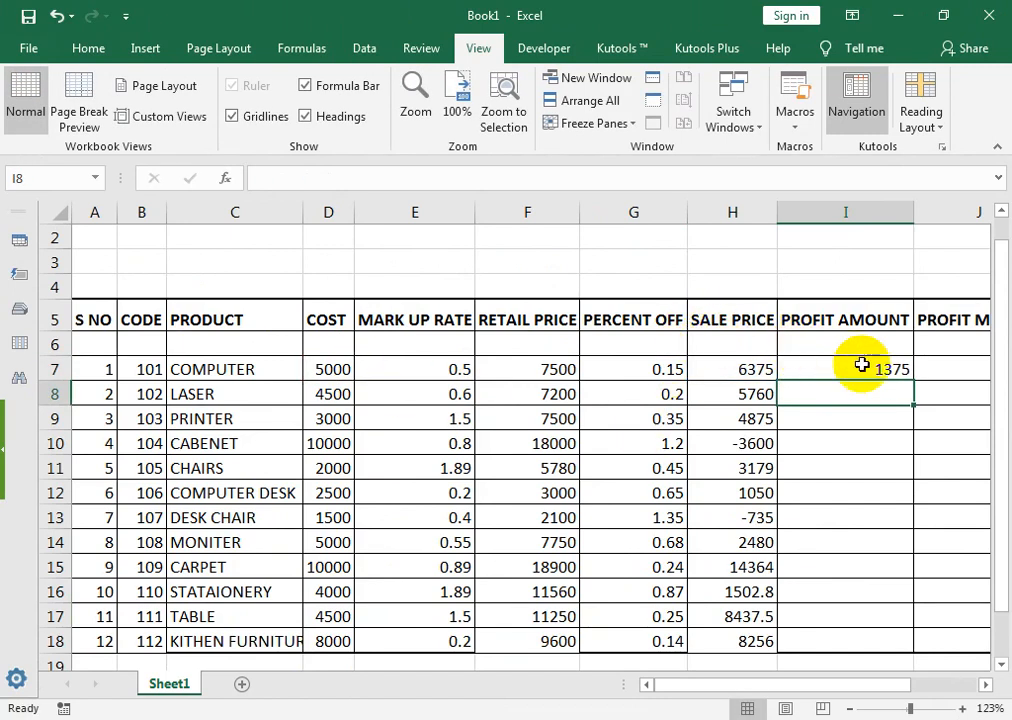
pyautogui.click(897, 371)
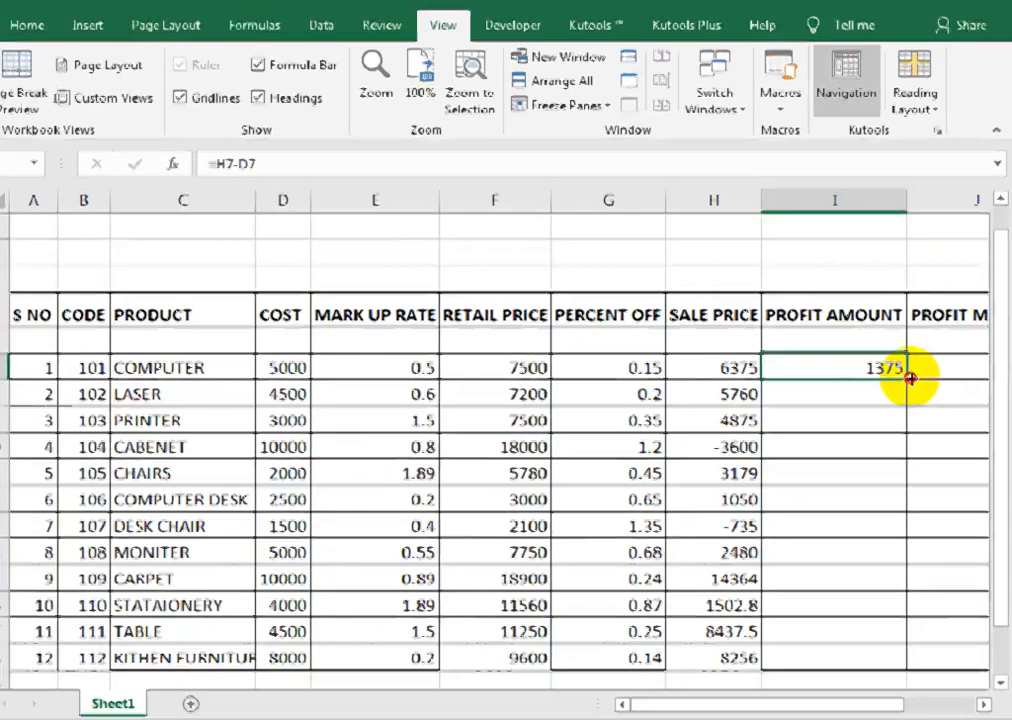
pyautogui.moveTo(917, 380); pyautogui.dragTo(897, 652)
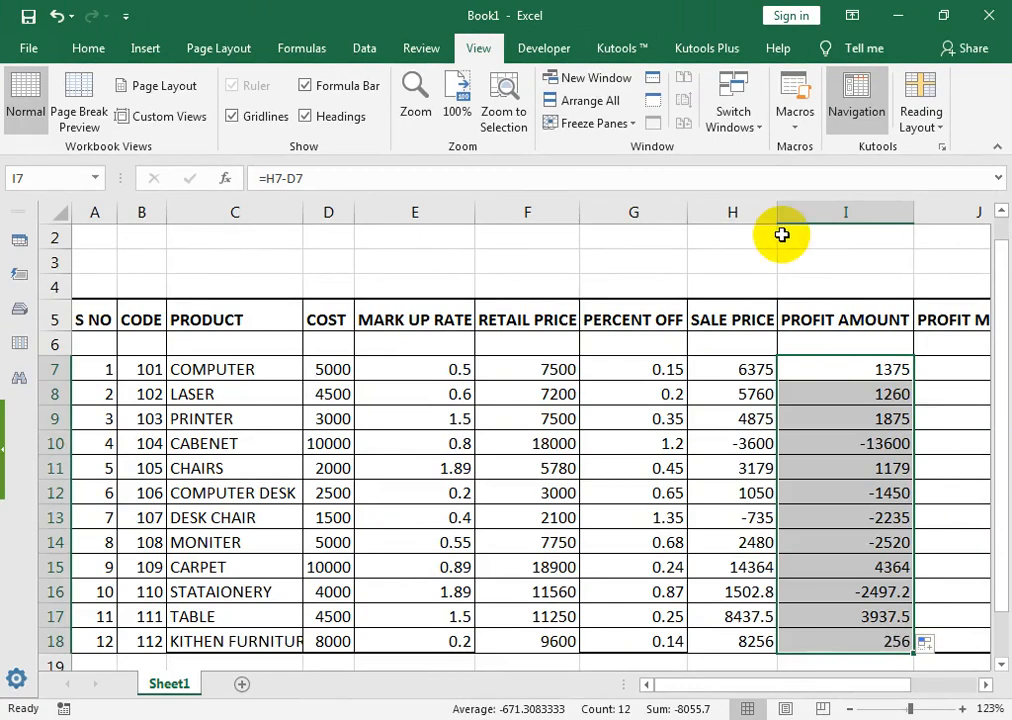
# Step: Center the PROFIT AMOUNT values in I7 to I18 horizontally
pyautogui.click(86, 46)
pyautogui.click(330, 118)
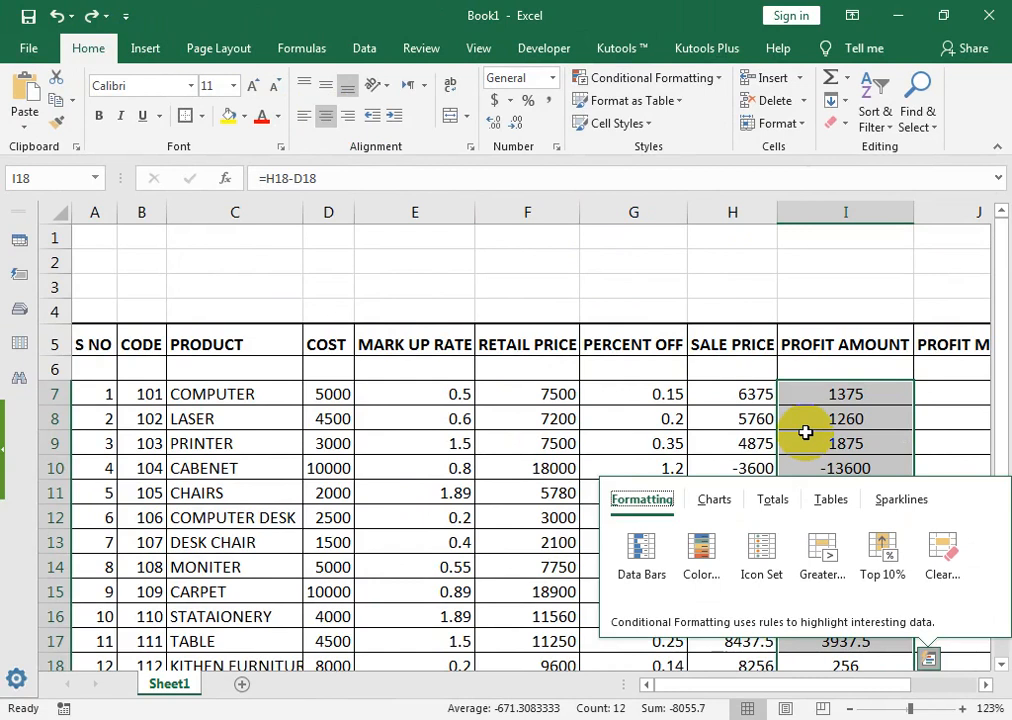
pyautogui.moveTo(796, 400); pyautogui.dragTo(818, 665)
pyautogui.moveTo(996, 524); pyautogui.dragTo(1001, 556)
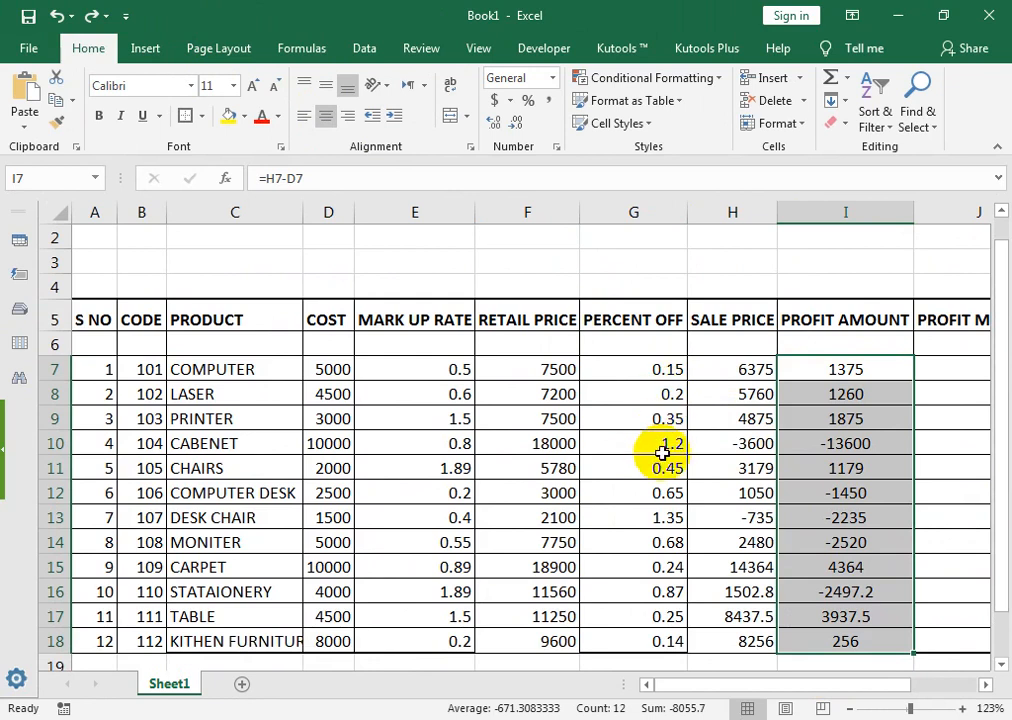
# Step: Change the PERCENT OFF values to 0.2 for CABENET in G10 and 0.1 for COMPUTER DESK in G12
pyautogui.click(660, 450)
pyautogui.write('0')
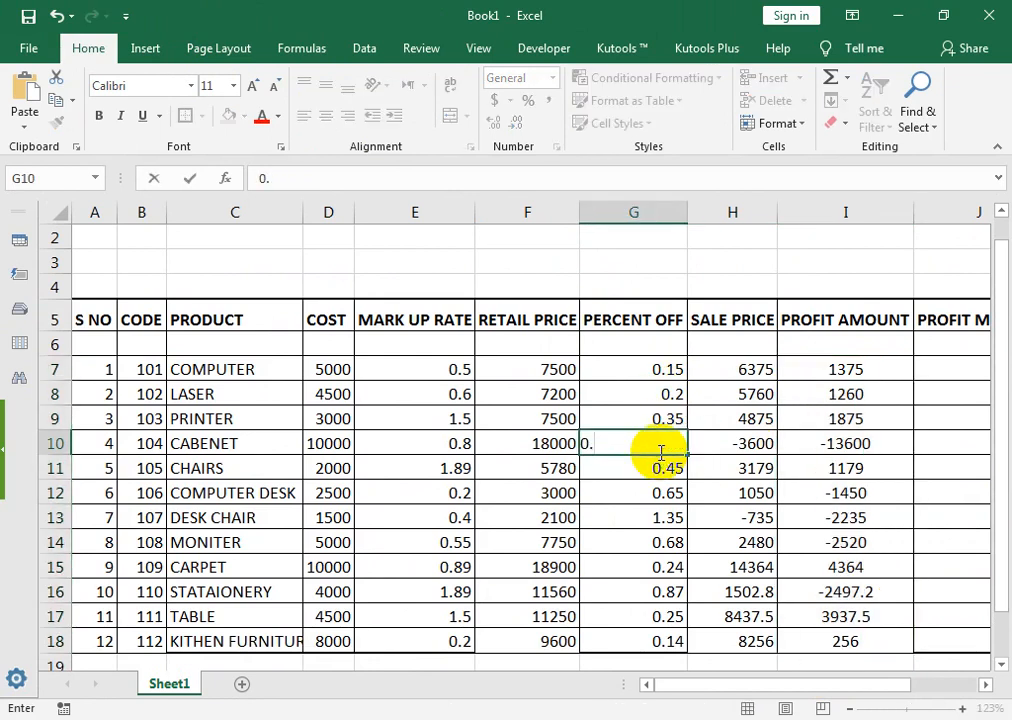
pyautogui.write('.2')
pyautogui.press('Return')
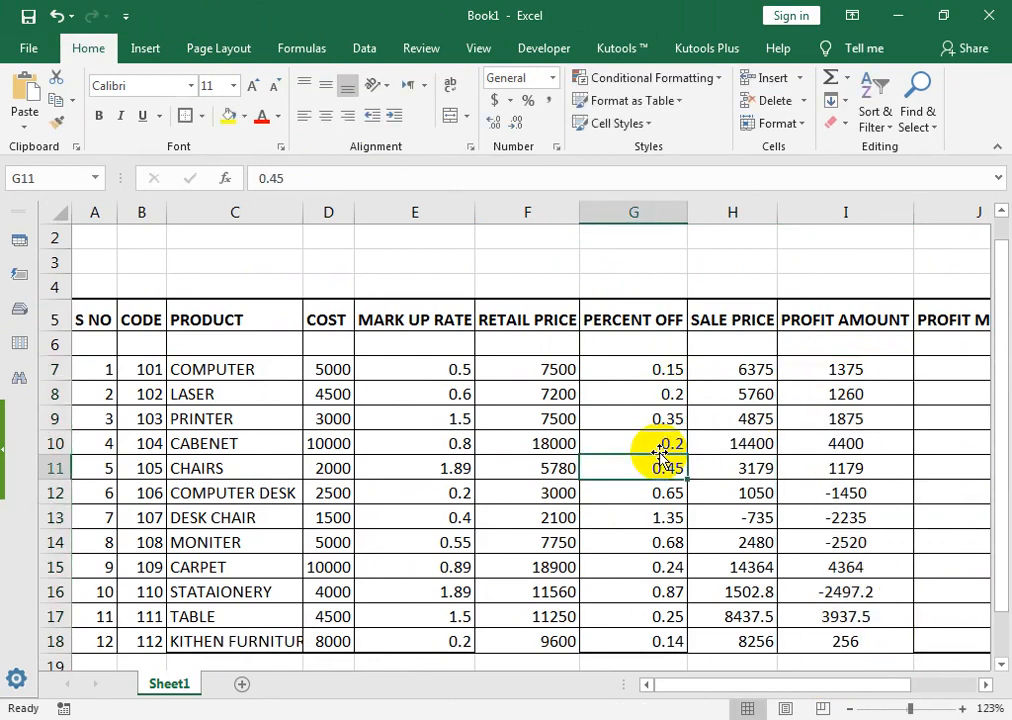
pyautogui.press('Down')
pyautogui.press('Down')
pyautogui.press('Up')
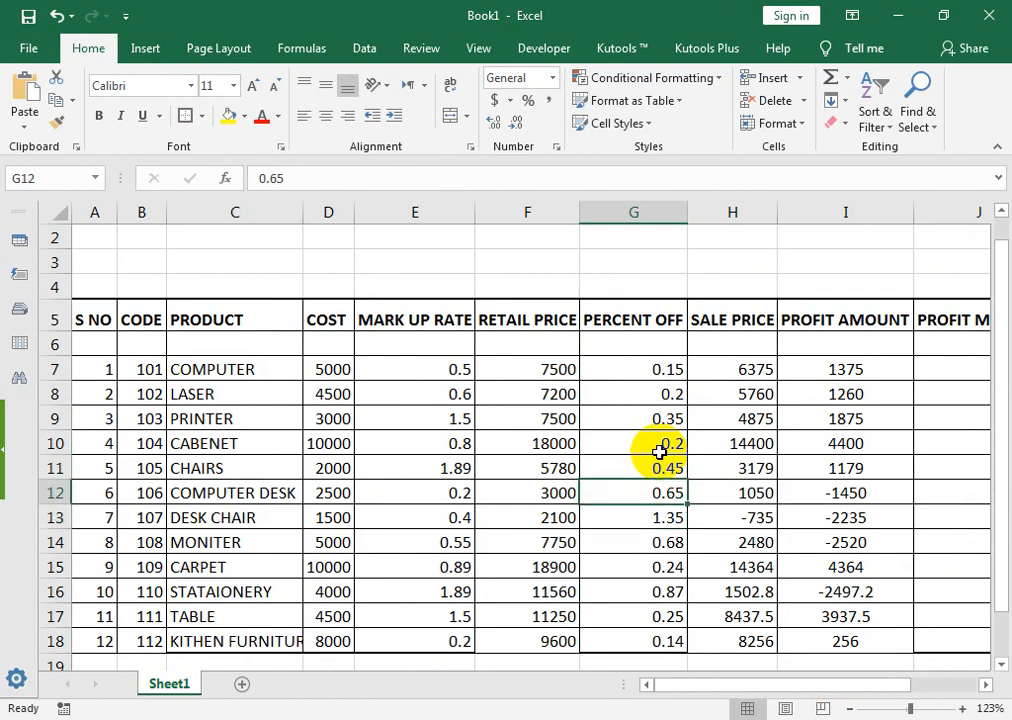
pyautogui.press('F2')
pyautogui.press('BackSpace')
pyautogui.press('BackSpace')
pyautogui.write('1')
pyautogui.press('Return')
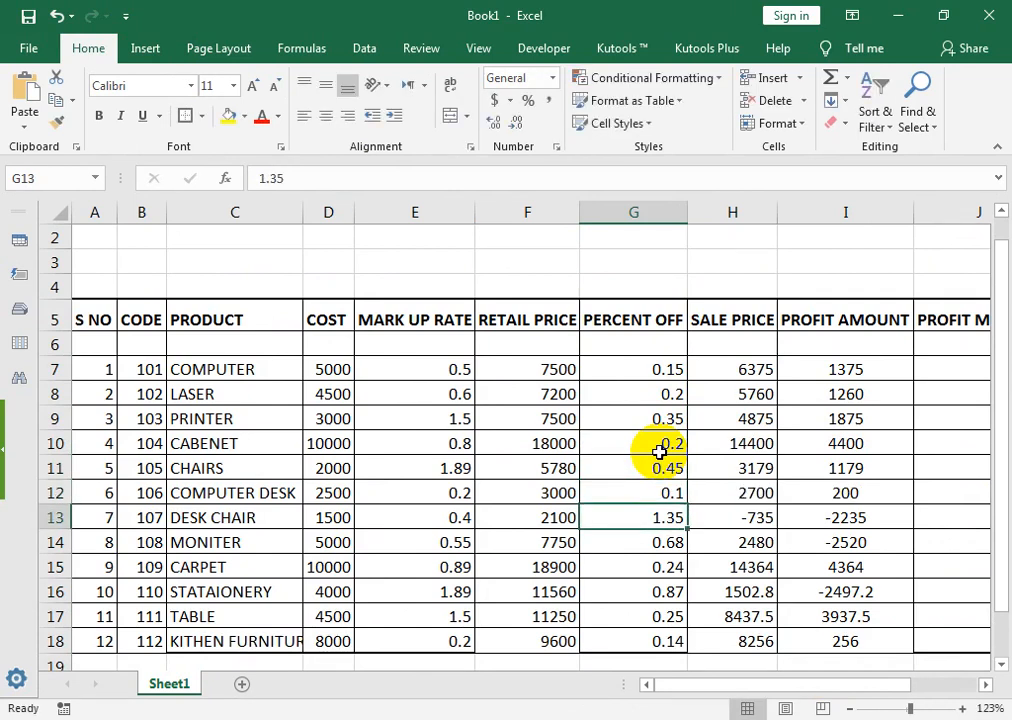
# Step: Change the PERCENT OFF values to 0.12 for DESK CHAIR, 0.33 for MONITER and 0.4 for STATAIONERY in G13, G14 and G16
pyautogui.press('Down')
pyautogui.press('Up')
pyautogui.write('0.')
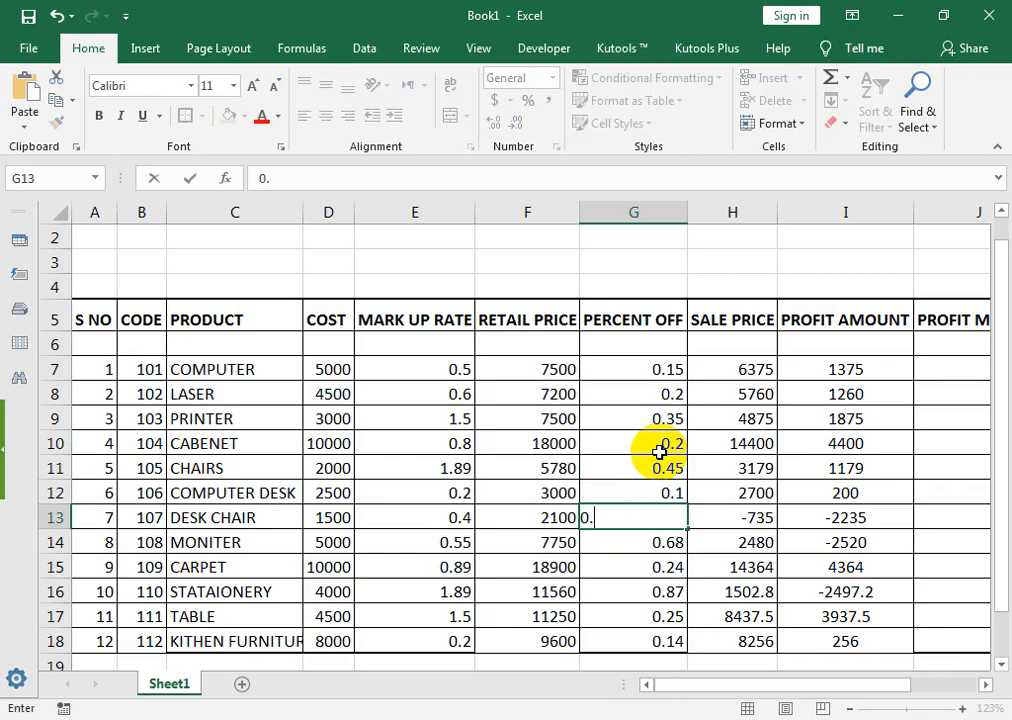
pyautogui.press('Return')
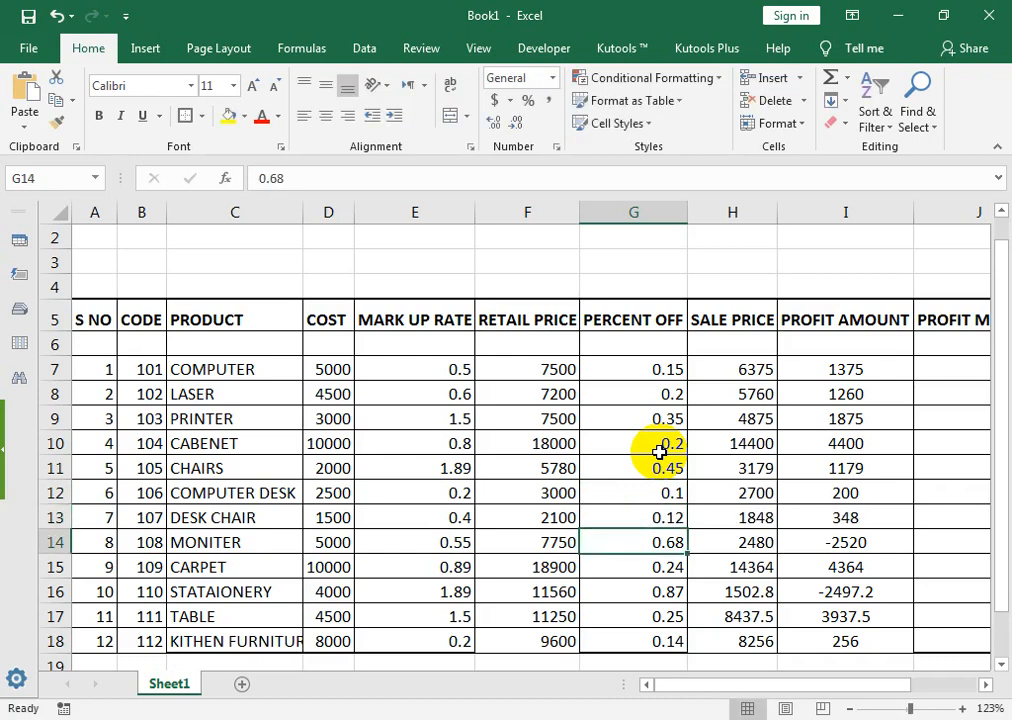
pyautogui.write('.')
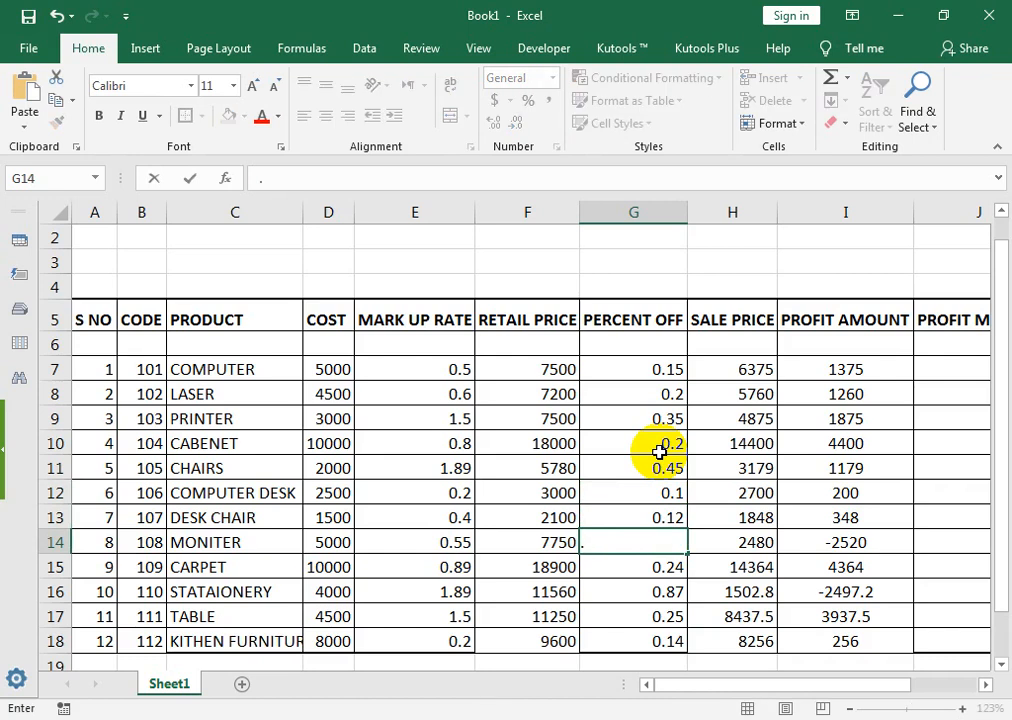
pyautogui.write('33')
pyautogui.press('Return')
pyautogui.press('Return')
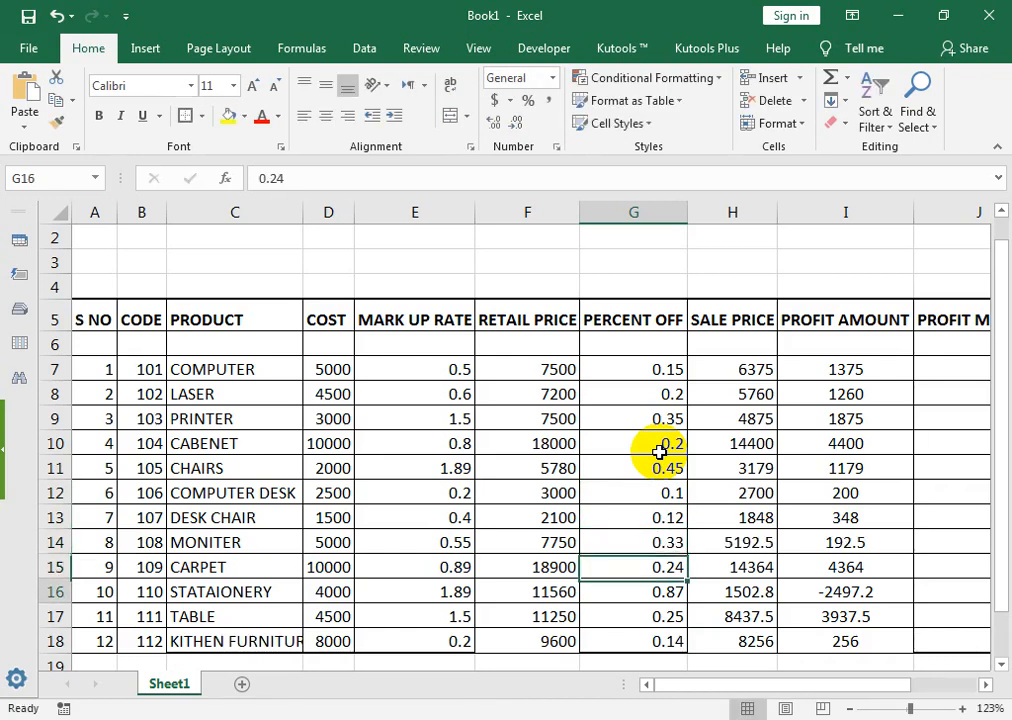
pyautogui.write('0.')
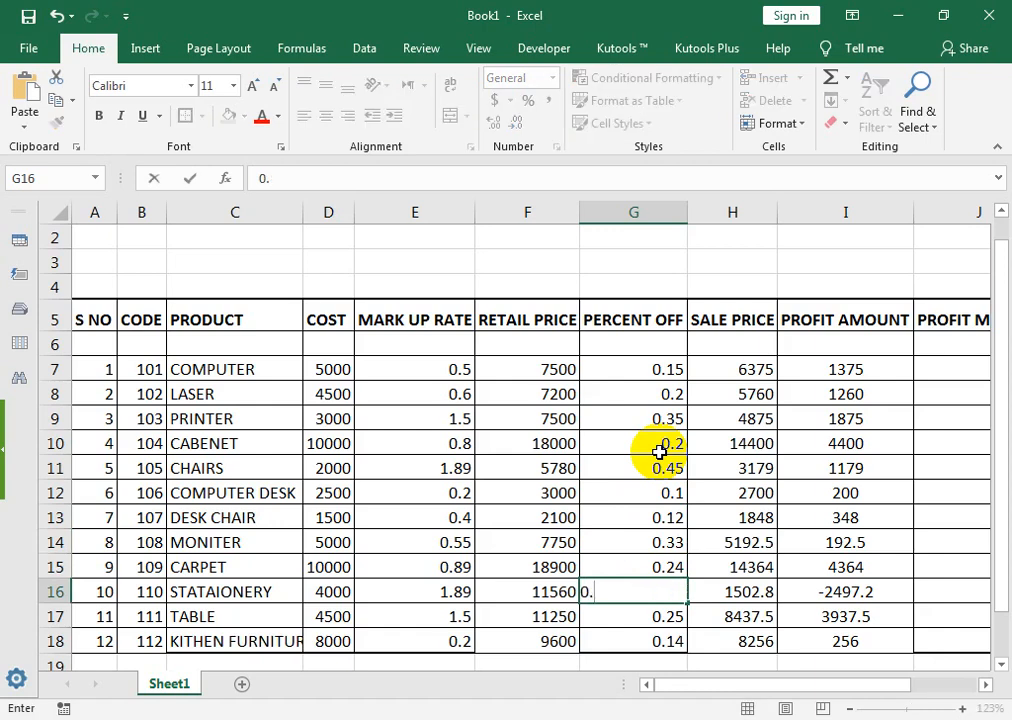
pyautogui.write('4')
pyautogui.press('Return')
# Step: Try the percentage format on the PERCENT OFF values and set them back to the General format
pyautogui.moveTo(625, 369); pyautogui.dragTo(645, 641)
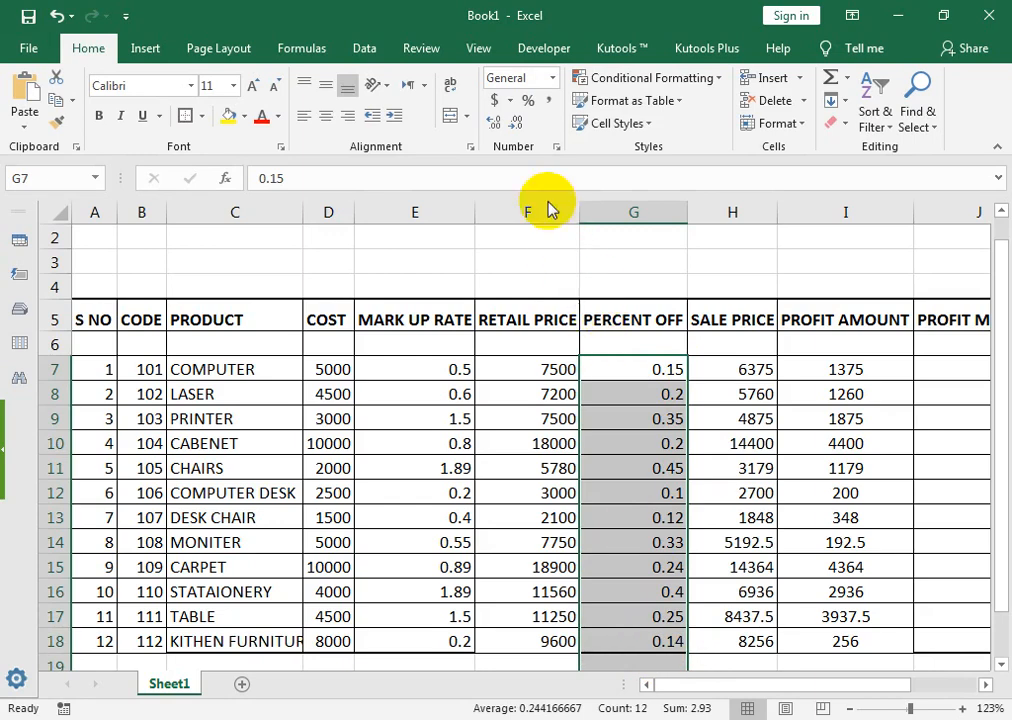
pyautogui.click(528, 100)
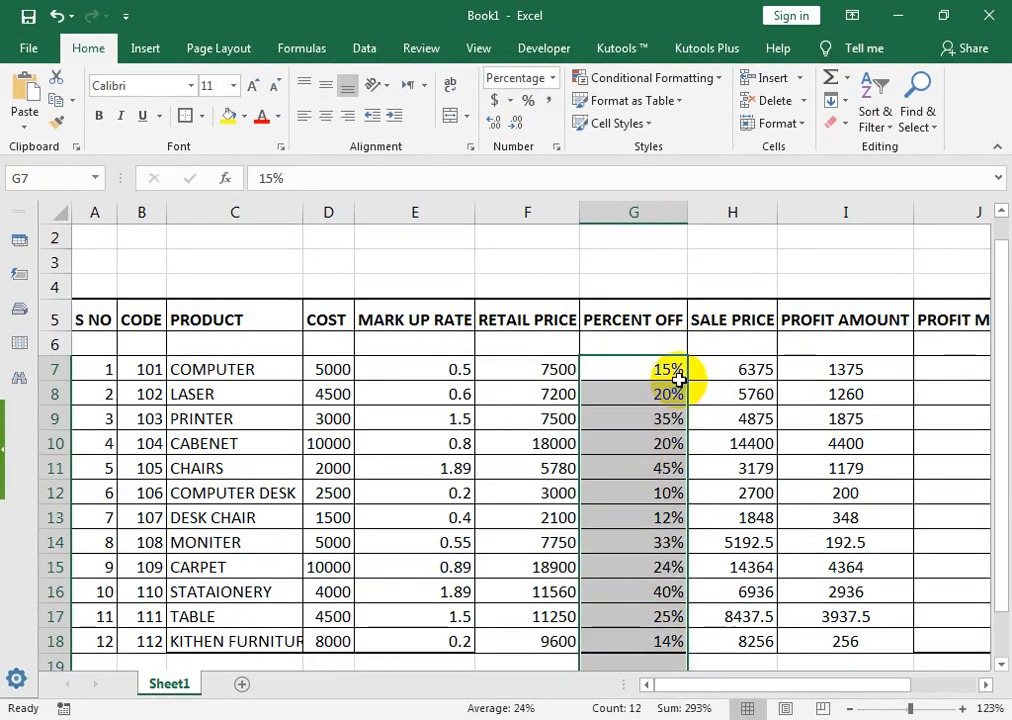
pyautogui.click(552, 78)
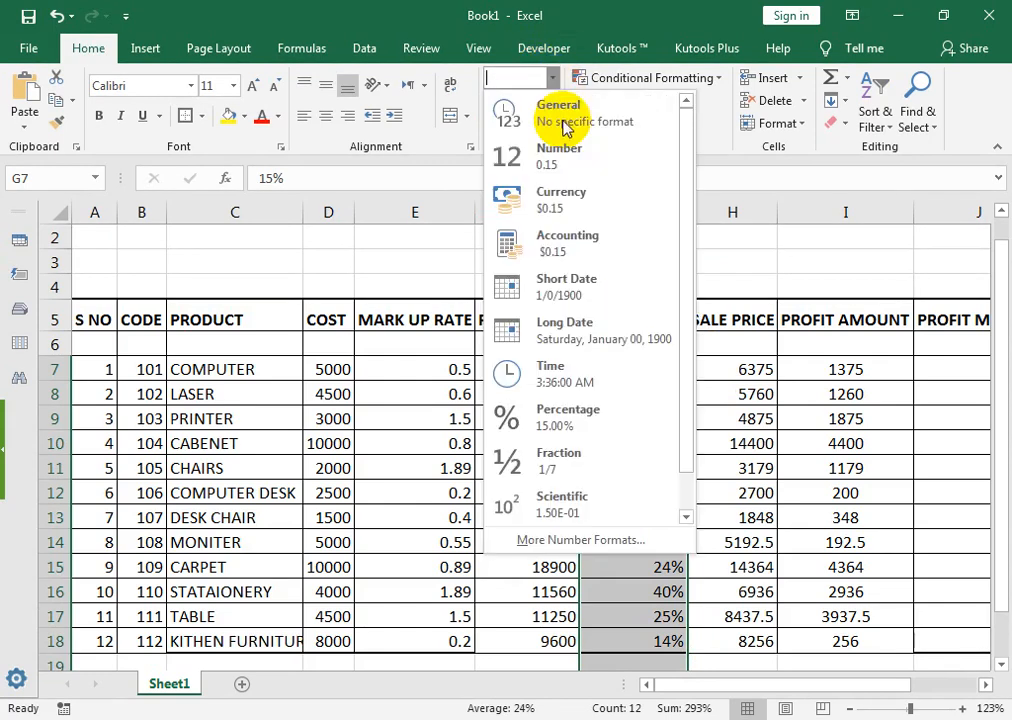
pyautogui.click(566, 127)
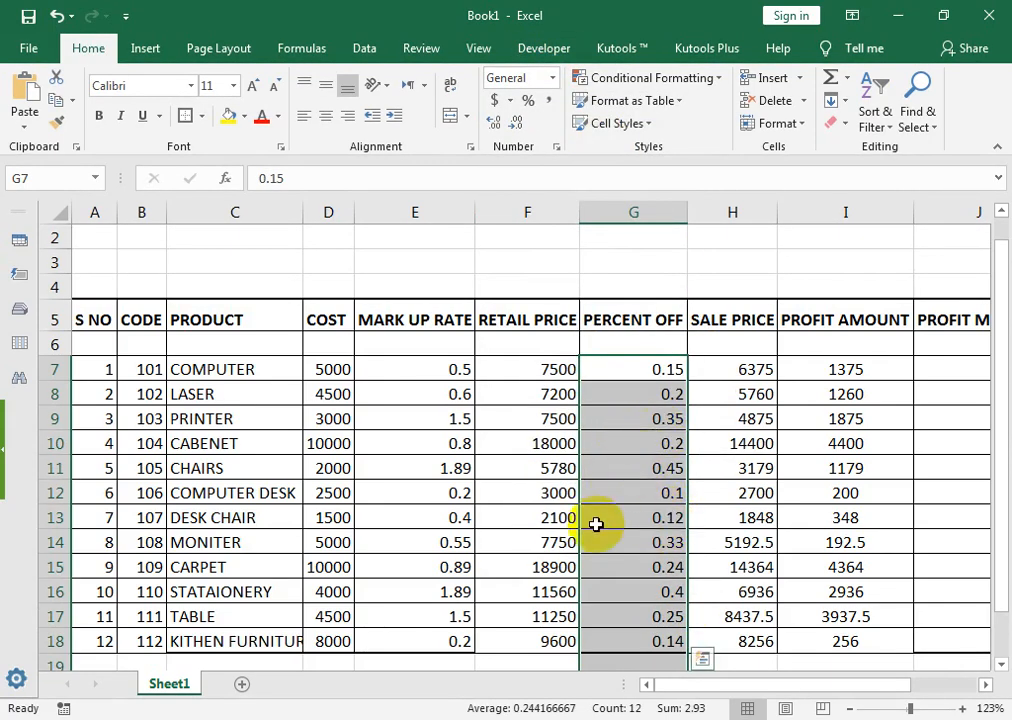
# Step: Center the PERCENT OFF values in G7 to G18 horizontally
pyautogui.moveTo(673, 372); pyautogui.dragTo(645, 641)
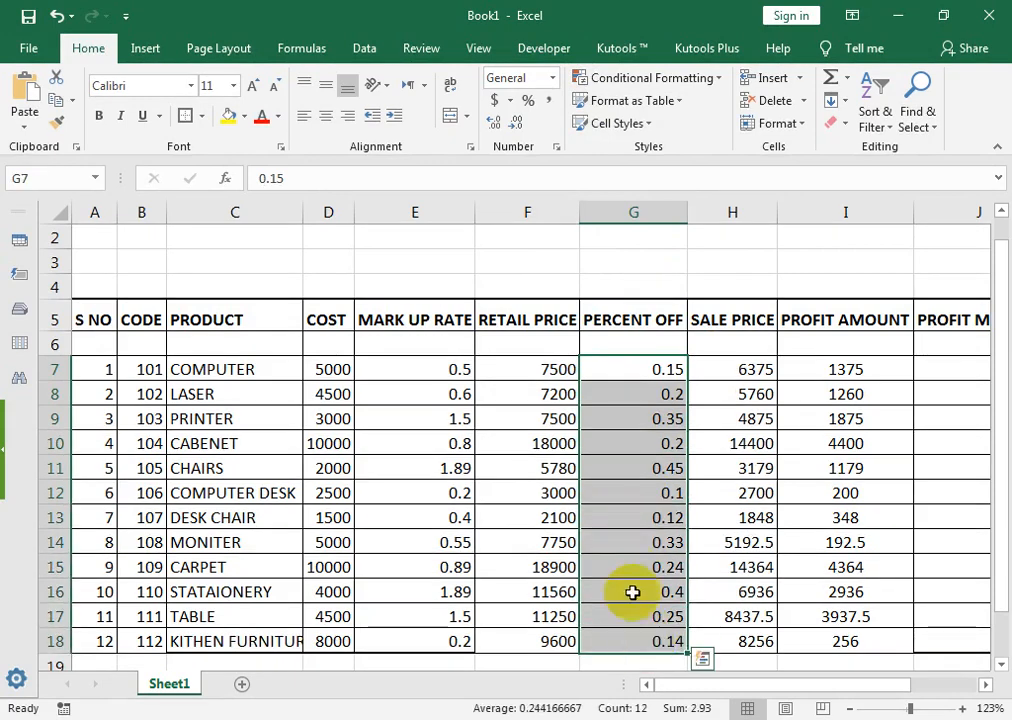
pyautogui.click(323, 121)
# Step: Enter the formula =(H7-D7)/H7 in J7 to calculate the PROFIT MARGIN for COMPUTER
pyautogui.click(943, 369)
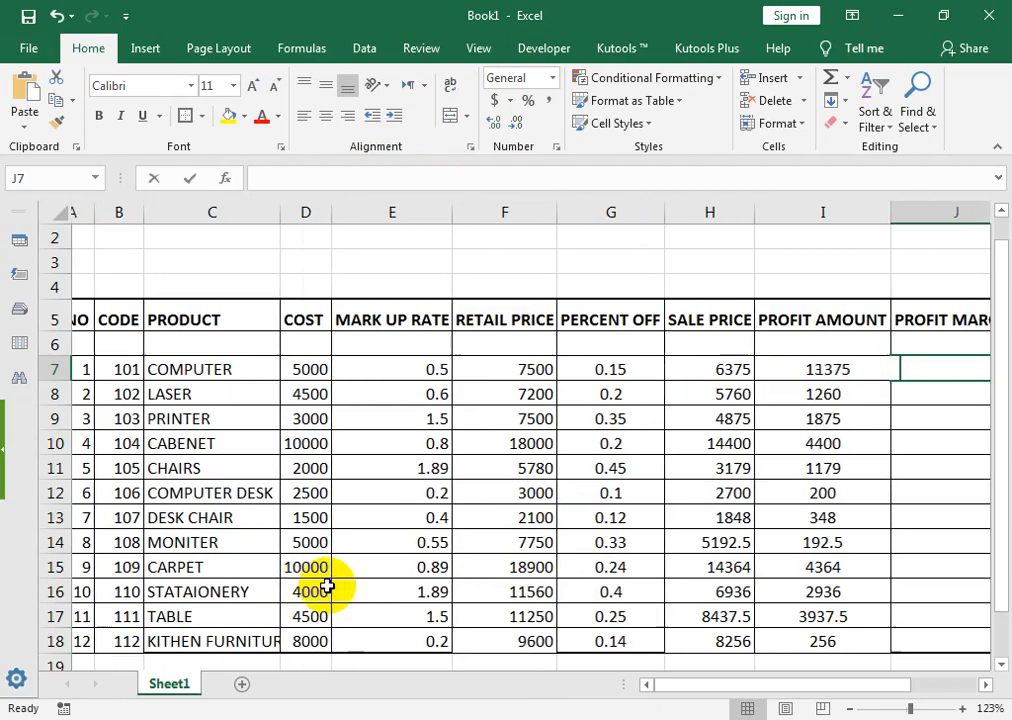
pyautogui.write('=')
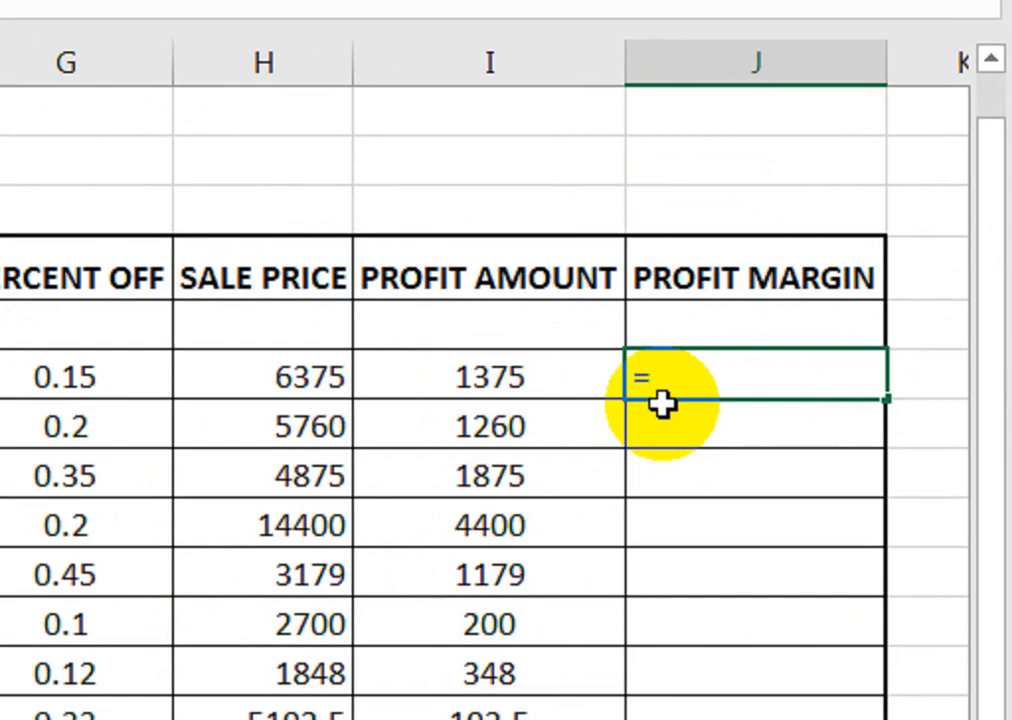
pyautogui.write('(')
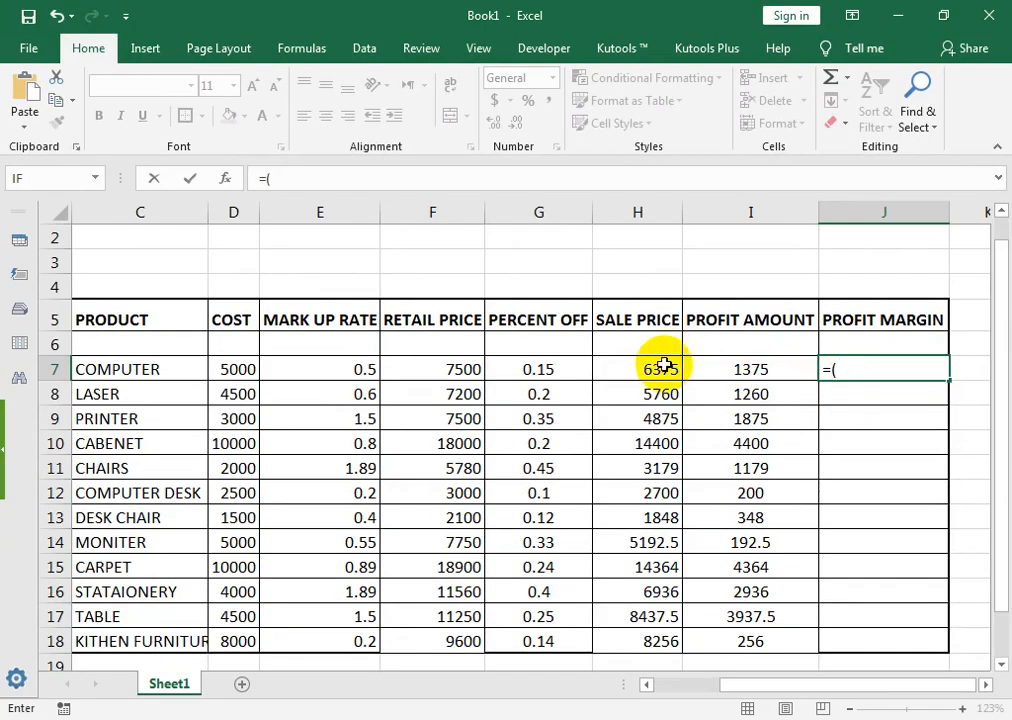
pyautogui.click(311, 374)
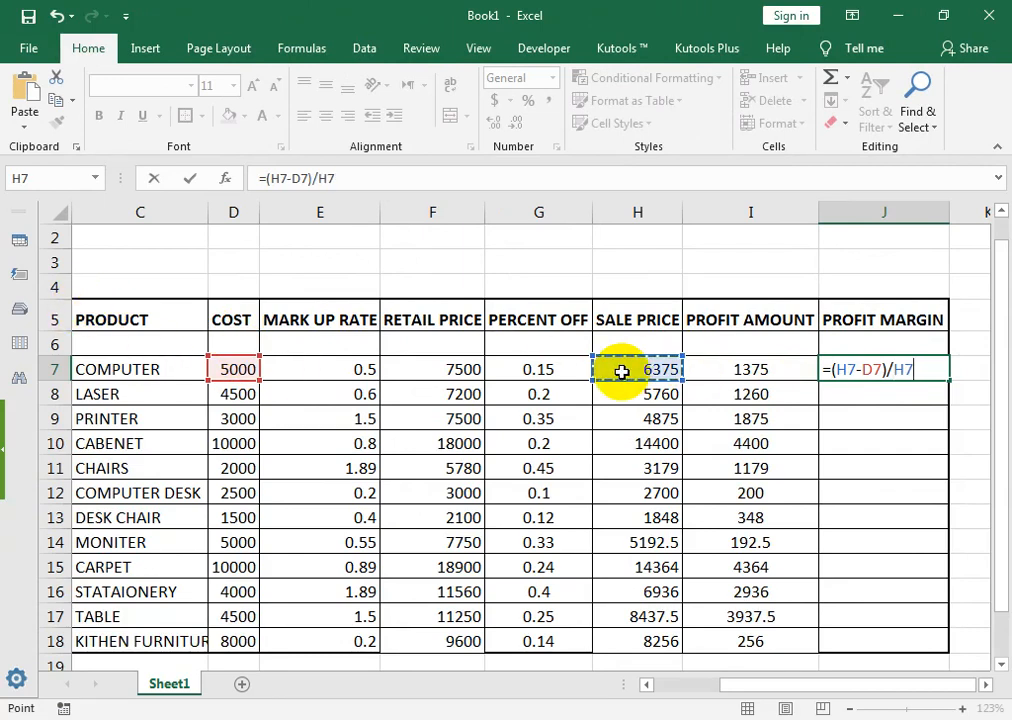
pyautogui.press('Return')
# Step: Fill the PROFIT MARGIN formula from J7 down to J18 and format the results as centered percentages
pyautogui.click(893, 383)
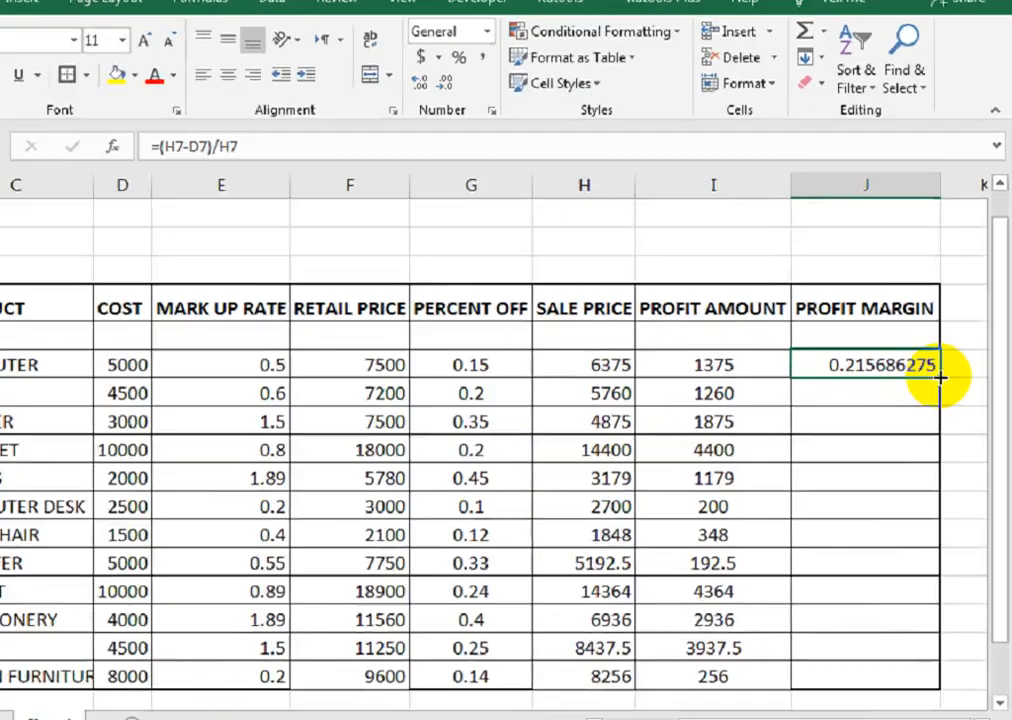
pyautogui.moveTo(948, 380); pyautogui.dragTo(942, 650)
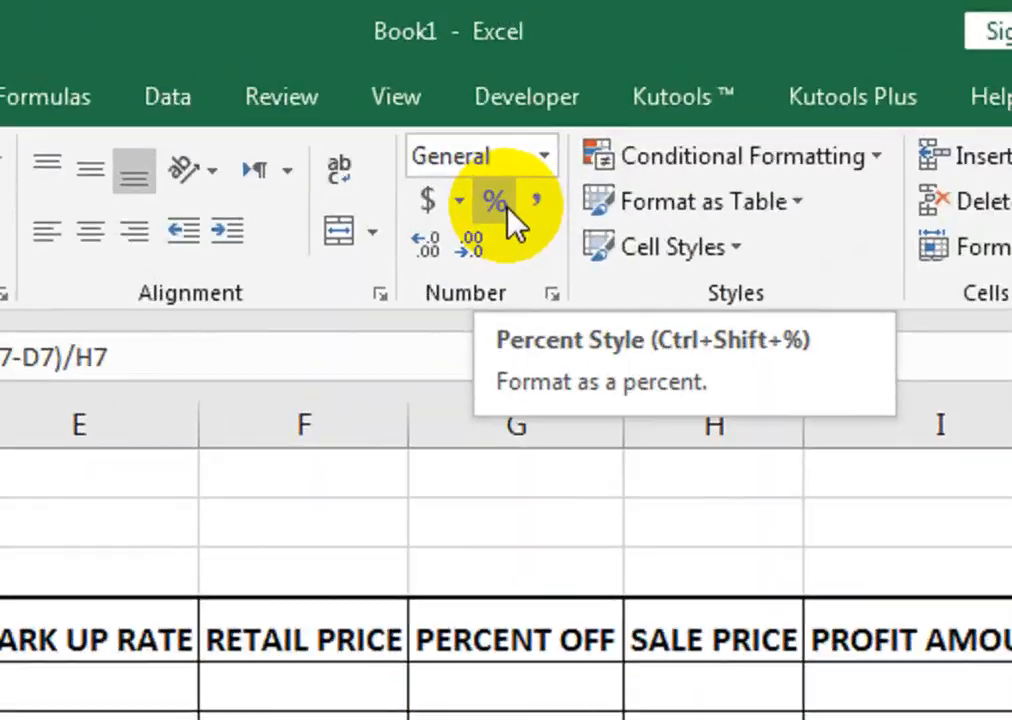
pyautogui.click(531, 102)
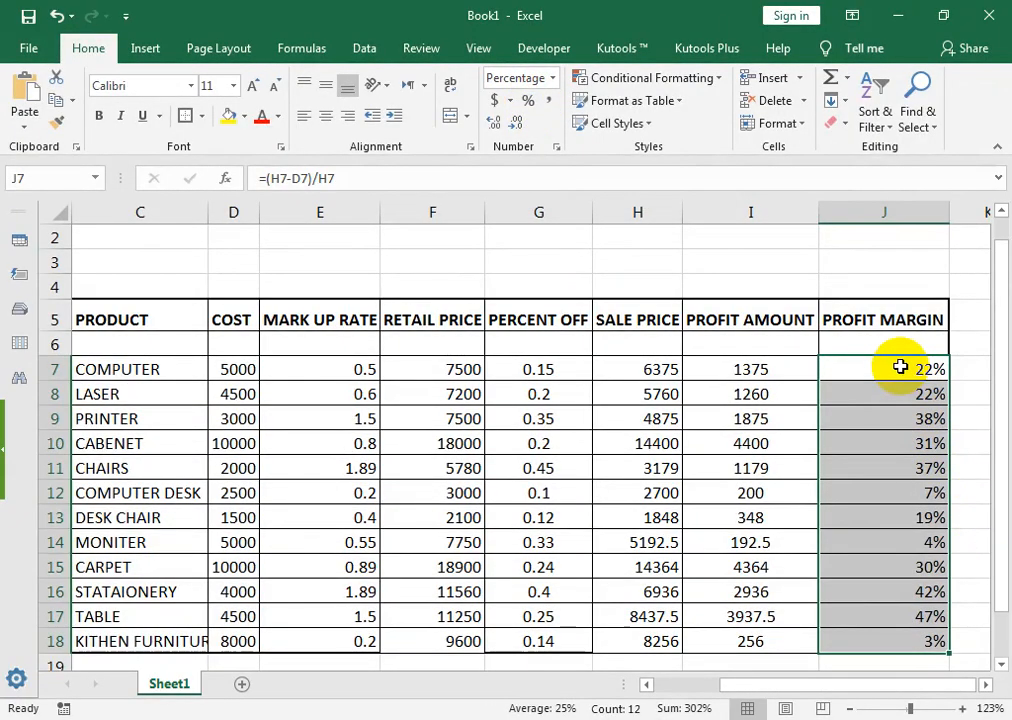
pyautogui.click(325, 116)
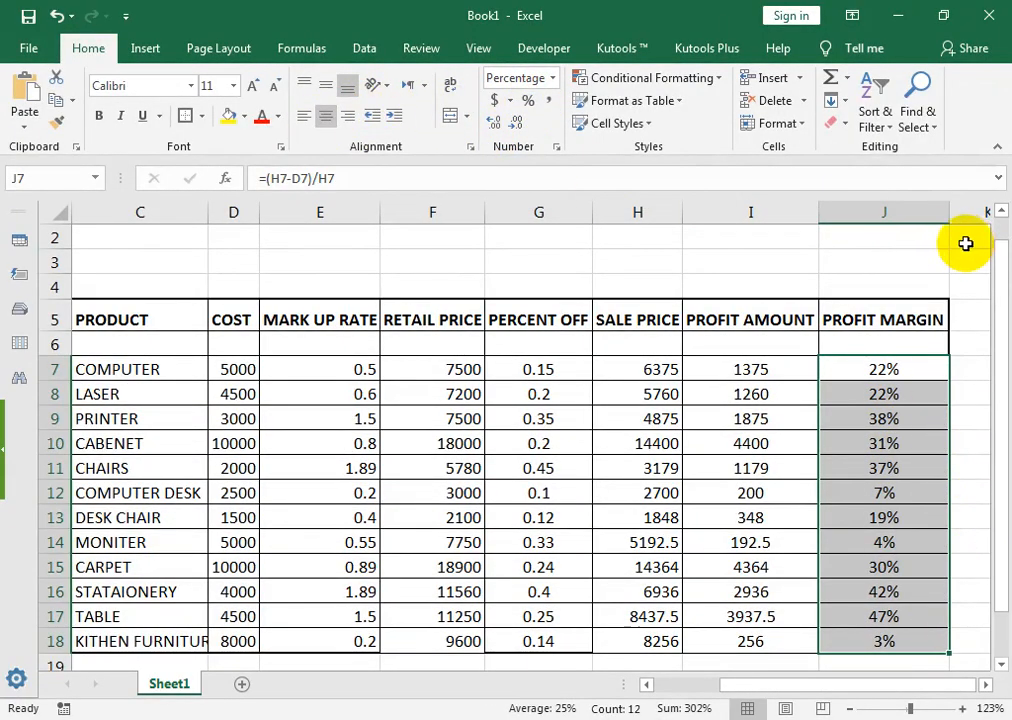
# Step: Wrap the heading text in row 5, fitting it with a narrower PROFIT MARGIN column and a taller heading row
pyautogui.click(30, 308)
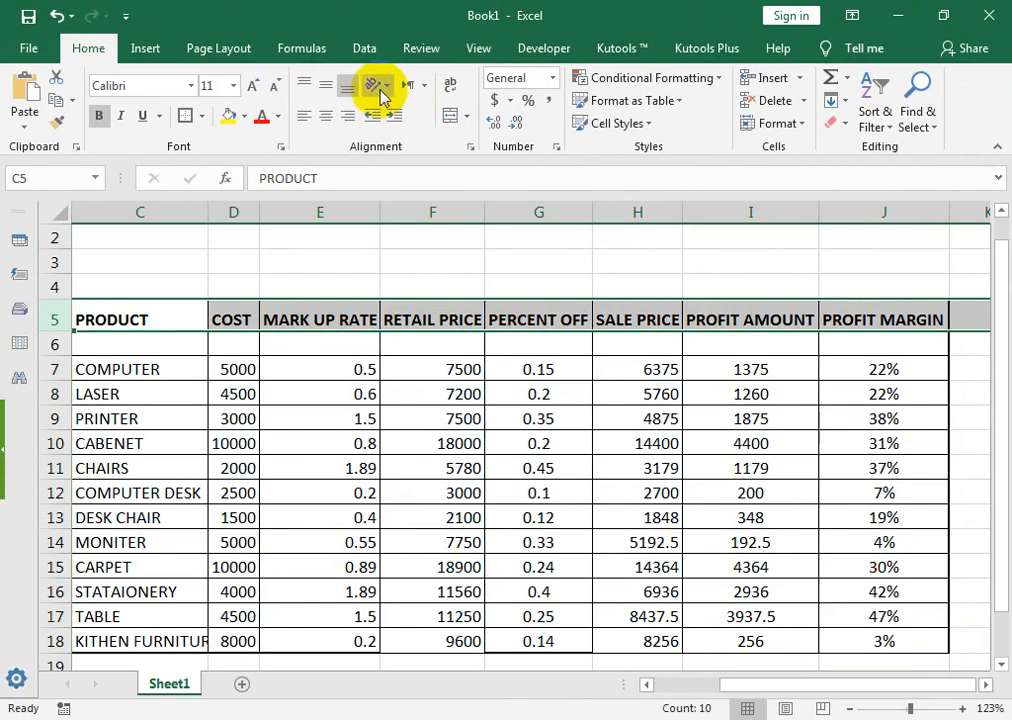
pyautogui.click(450, 85)
pyautogui.moveTo(947, 207); pyautogui.dragTo(918, 215)
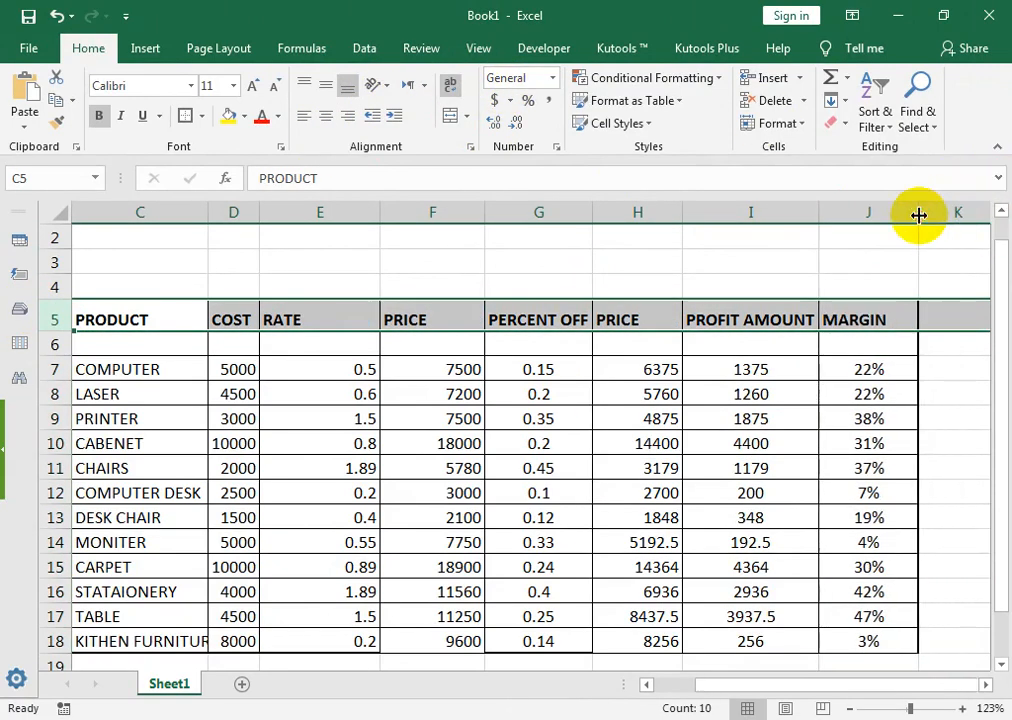
pyautogui.moveTo(47, 331); pyautogui.dragTo(50, 356)
# Step: Center the contents of the whole table, A5 to J18, horizontally
pyautogui.moveTo(881, 312); pyautogui.dragTo(20, 652)
pyautogui.click(327, 133)
pyautogui.hscroll(5, 560, 323)
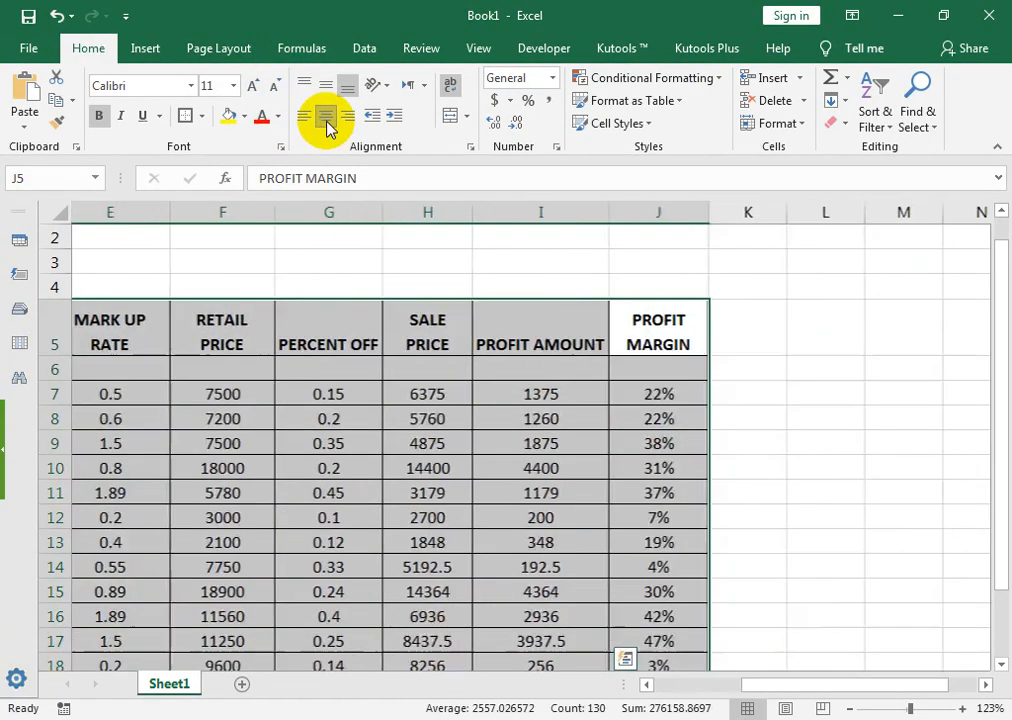
pyautogui.moveTo(921, 705); pyautogui.dragTo(700, 690)
# Step: Set the print orientation to Landscape, show the margins in the print preview and return to the worksheet
pyautogui.click(29, 48)
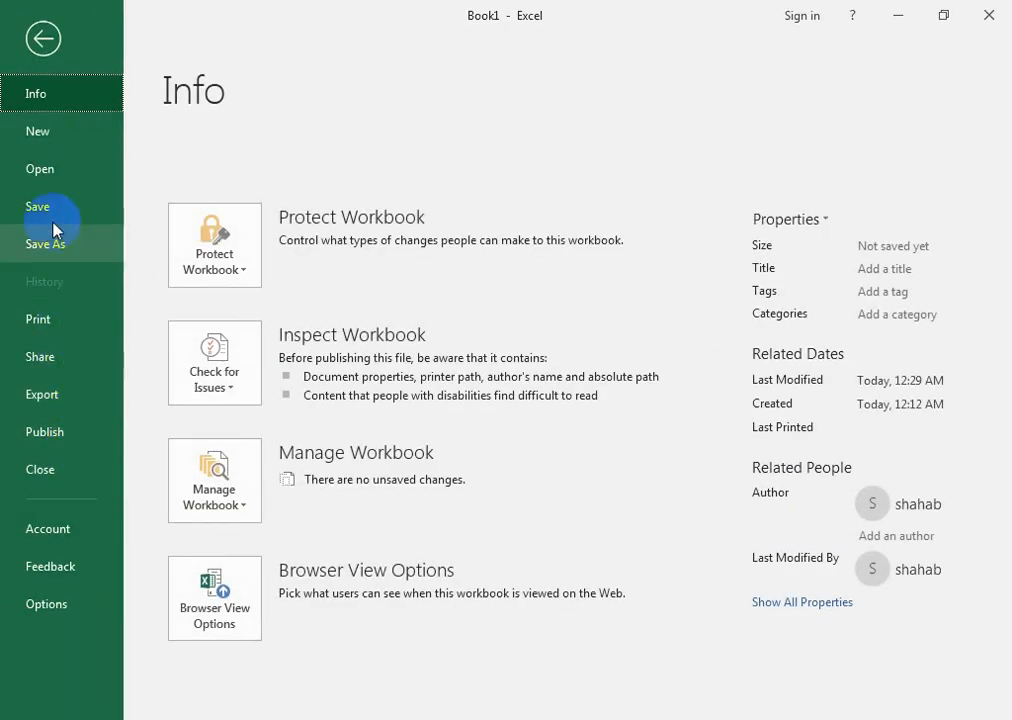
pyautogui.click(68, 320)
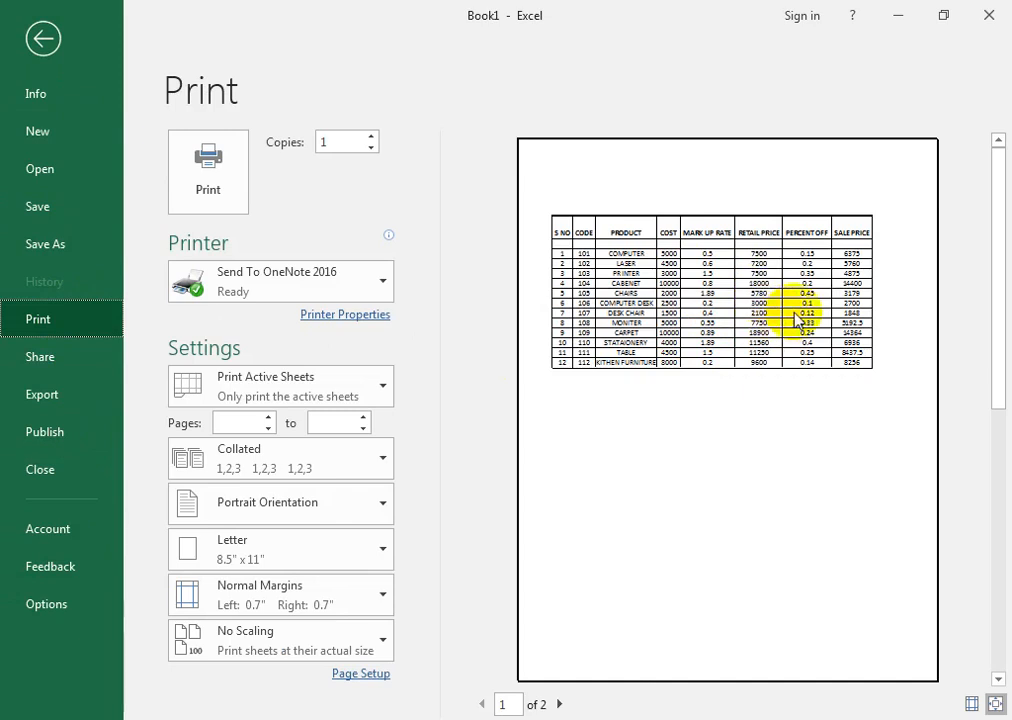
pyautogui.click(357, 500)
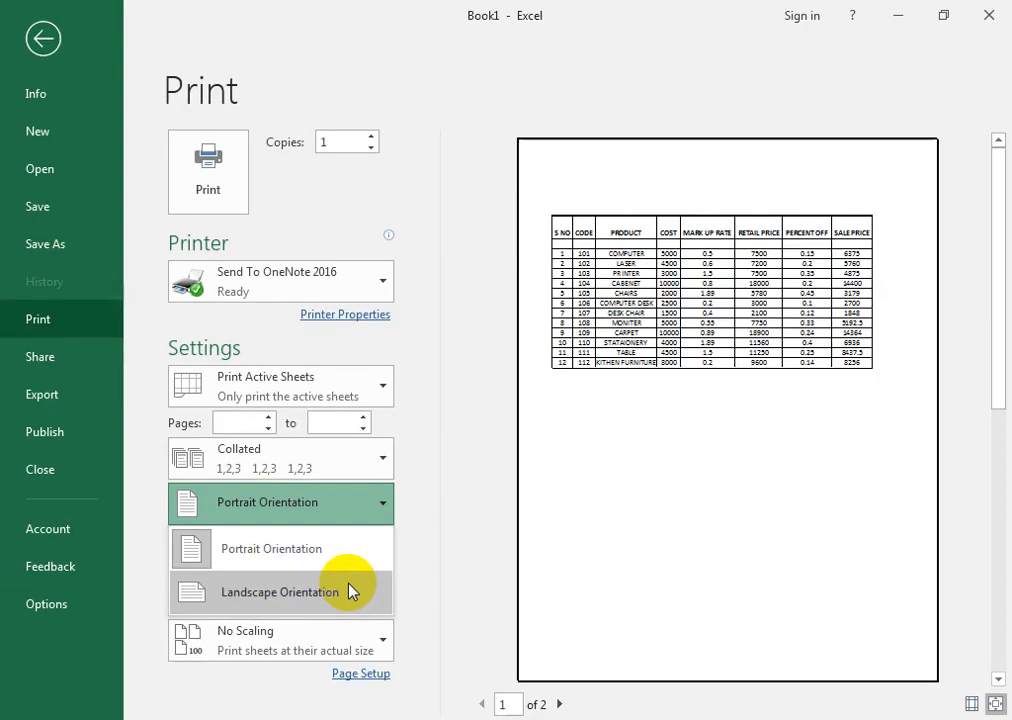
pyautogui.click(349, 589)
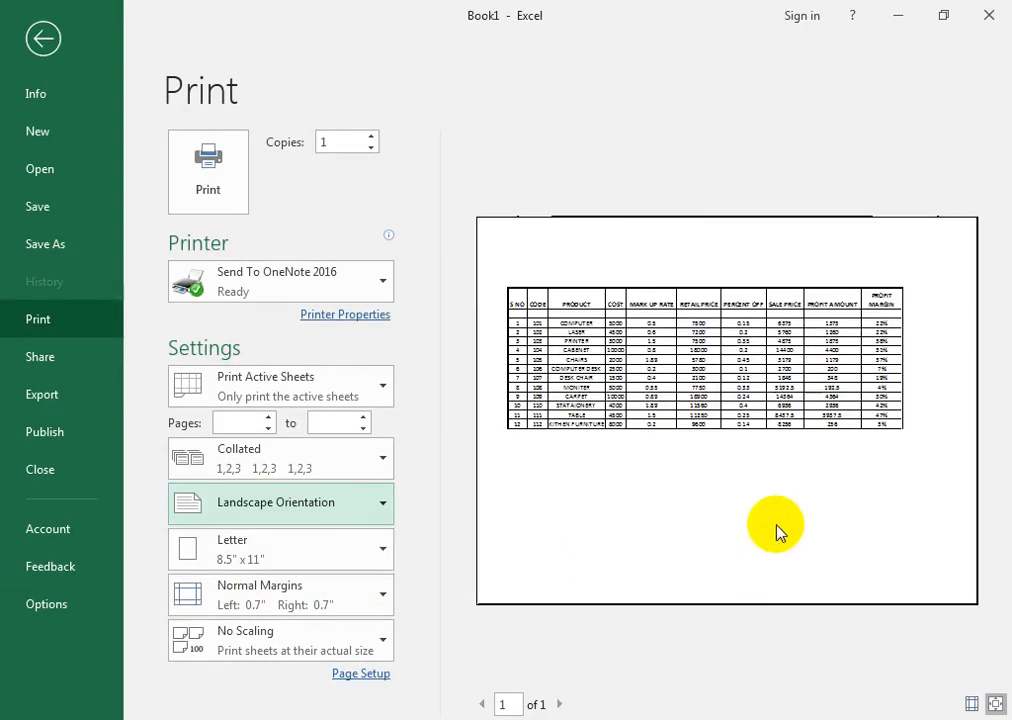
pyautogui.click(971, 704)
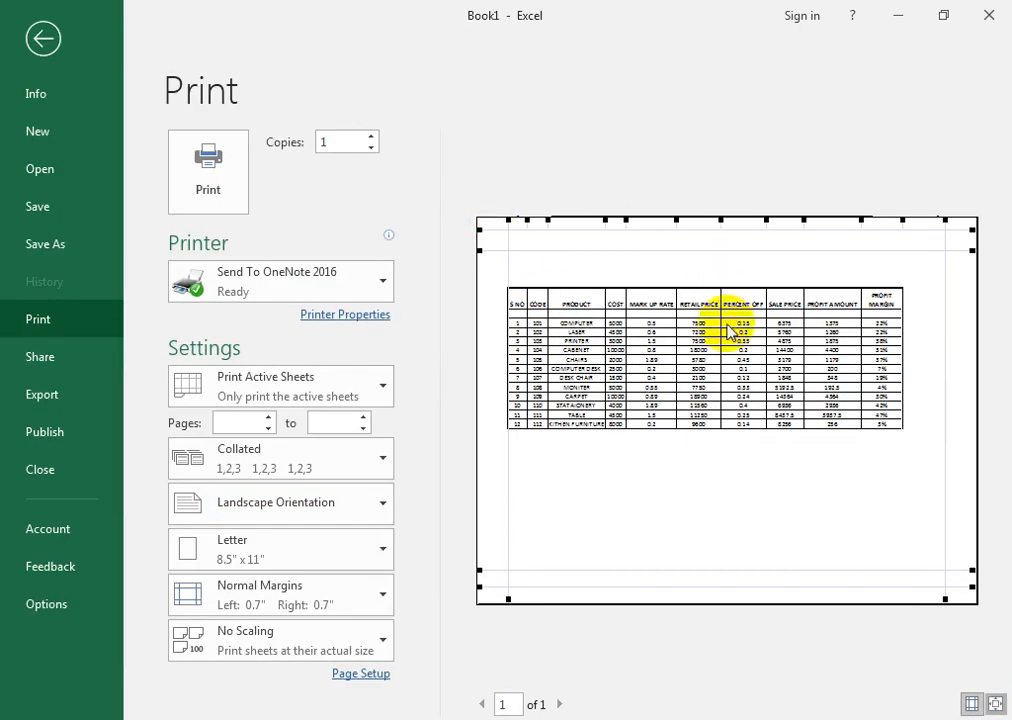
pyautogui.click(85, 45)
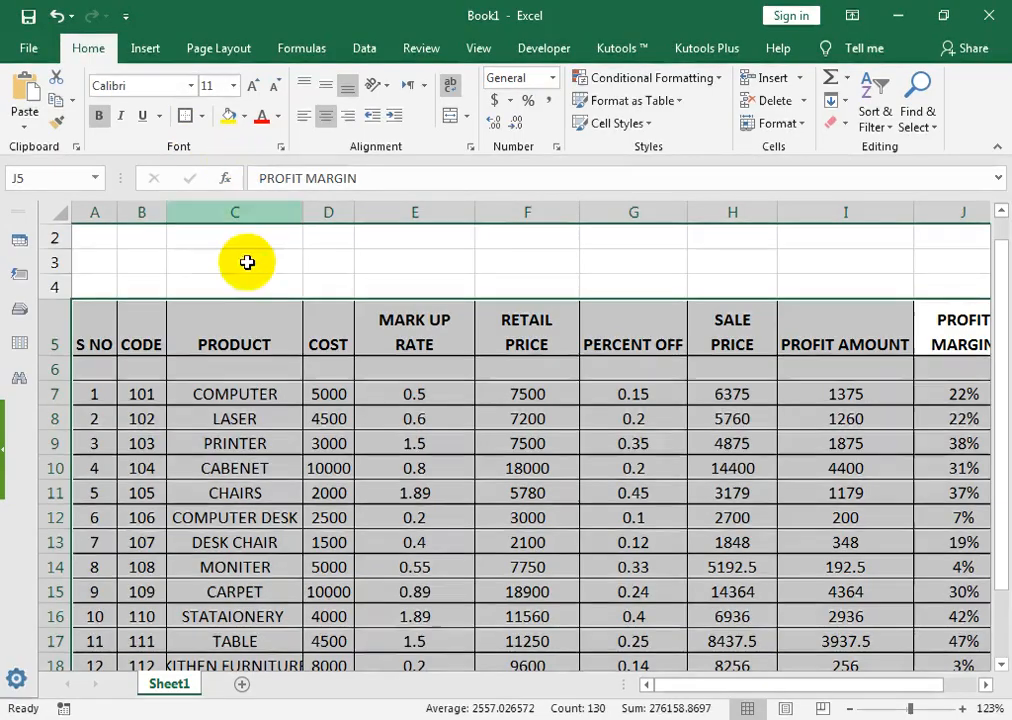
# Step: Make row 2 taller, then merge and center A2 to J2 with the title ESTIMATE
pyautogui.moveTo(92, 237); pyautogui.dragTo(933, 237)
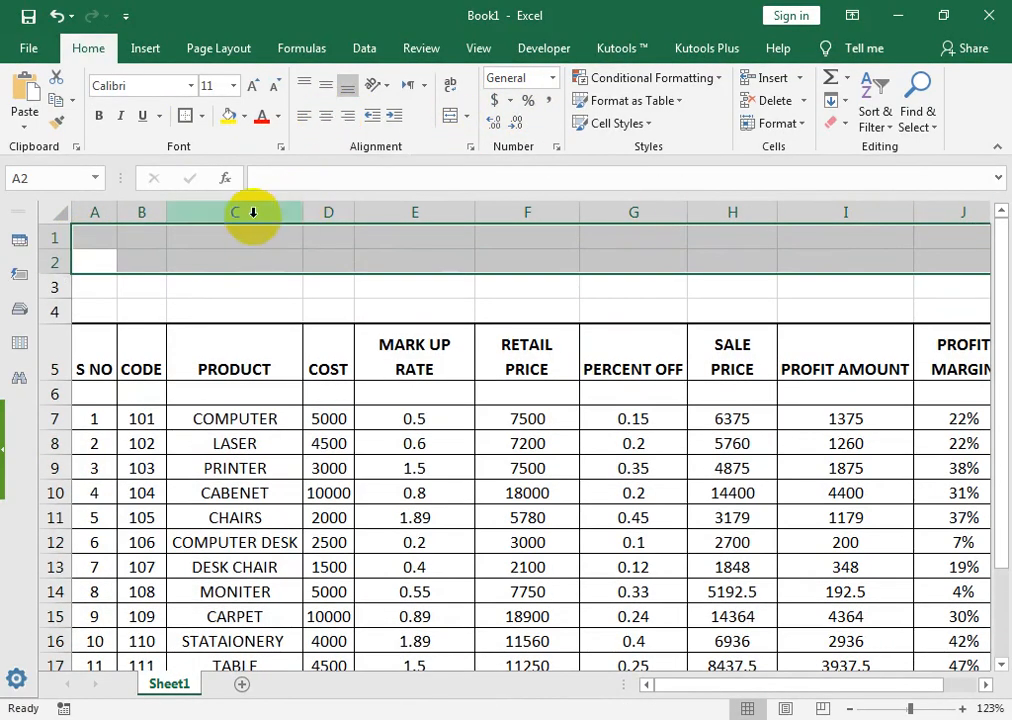
pyautogui.moveTo(63, 274); pyautogui.dragTo(930, 262)
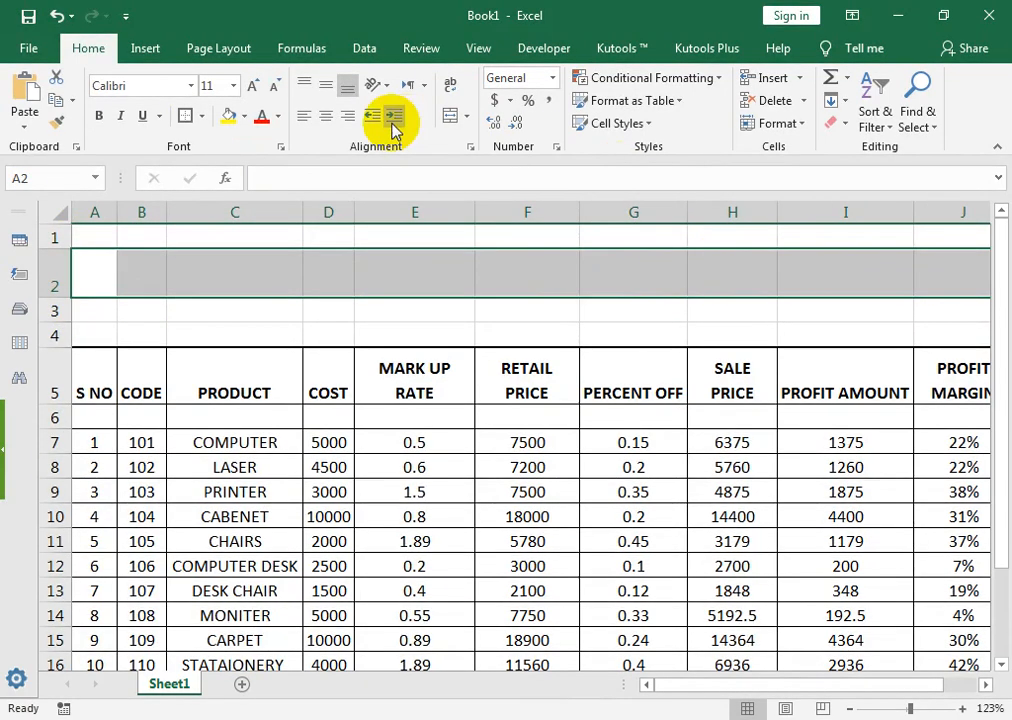
pyautogui.click(450, 116)
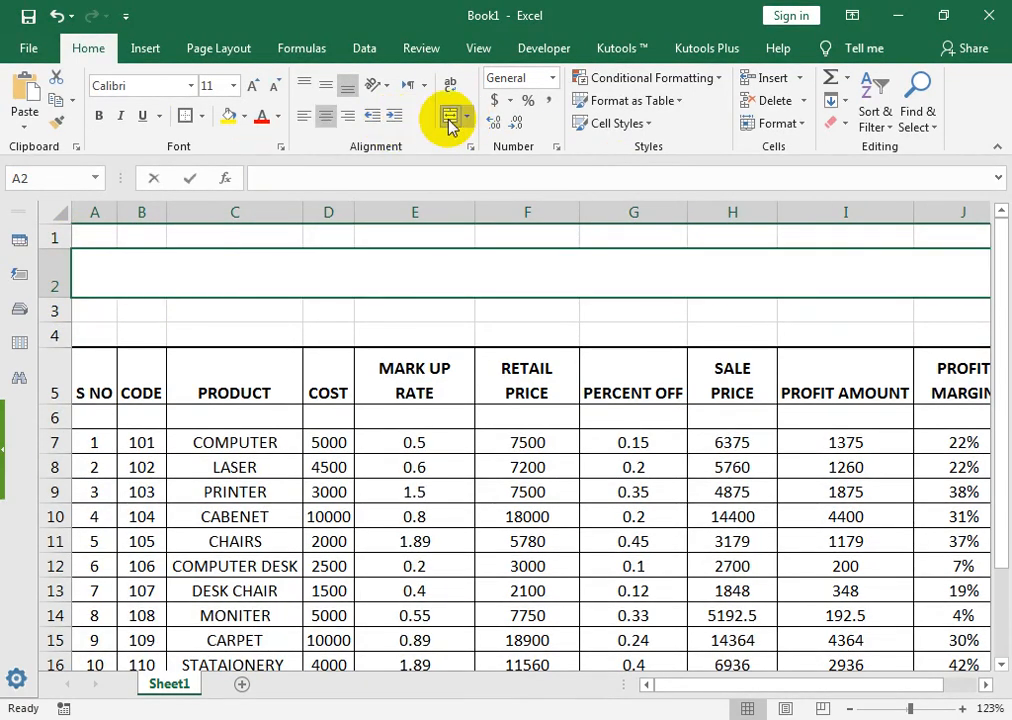
pyautogui.write('ESTIM')
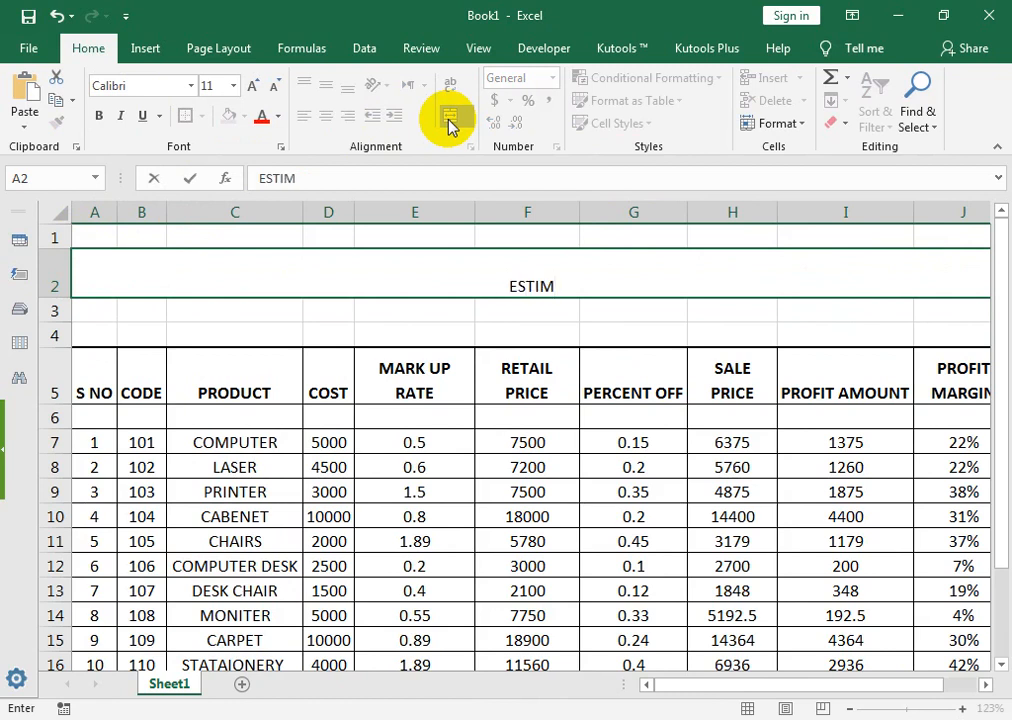
pyautogui.write('ATE')
pyautogui.press('Return')
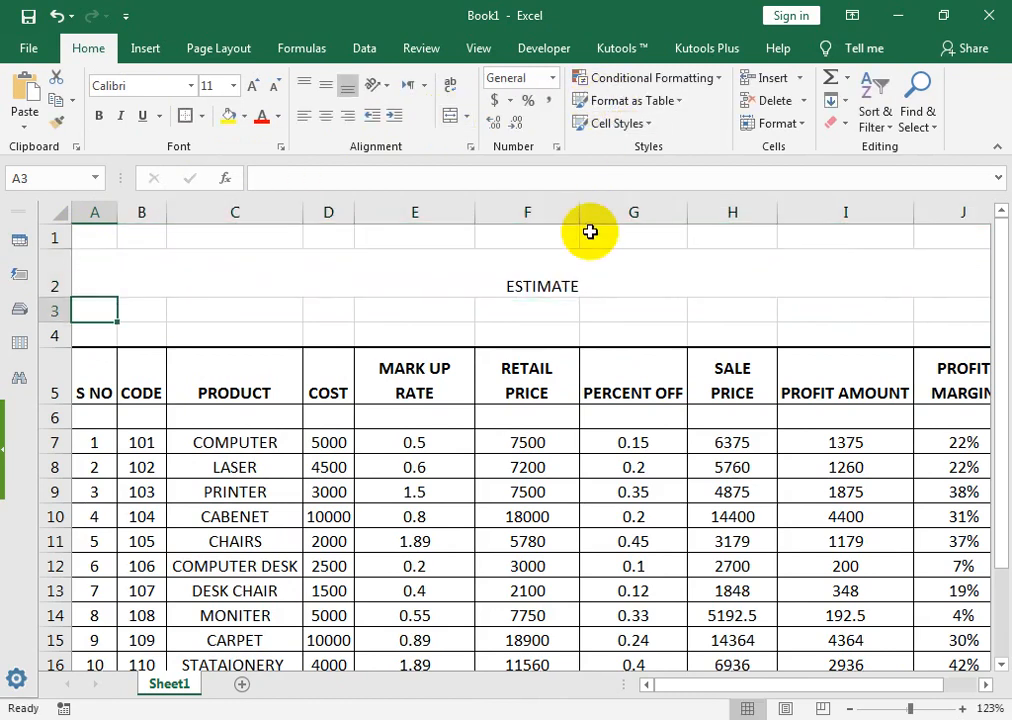
# Step: Align the ESTIMATE title to the vertical middle and enlarge its font to size 26
pyautogui.press('Up')
pyautogui.click(335, 90)
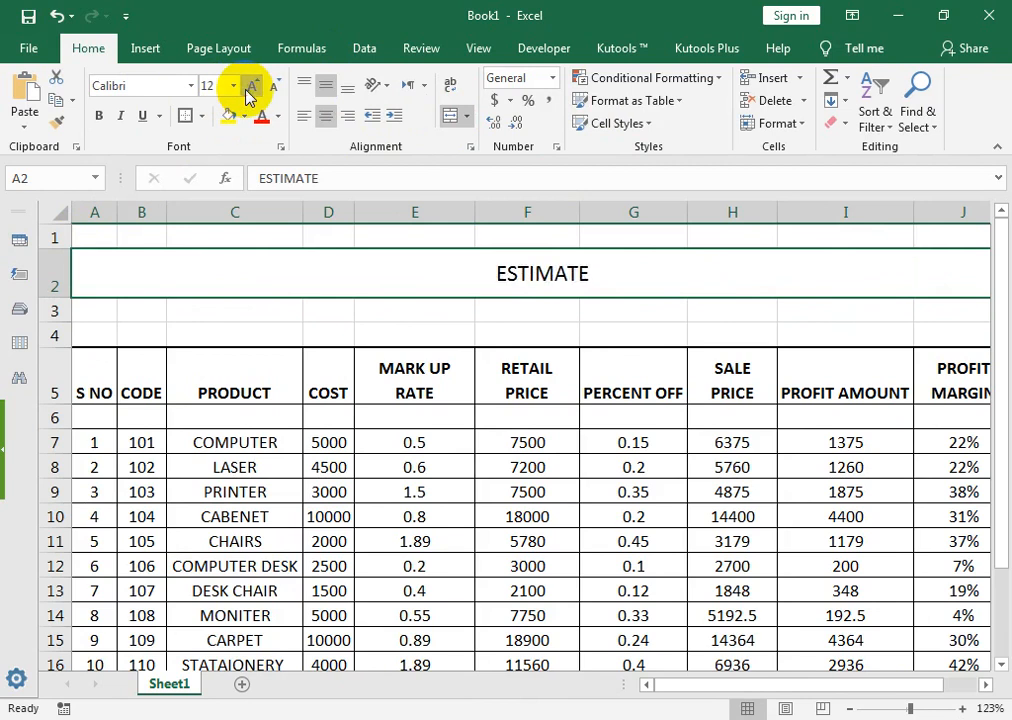
pyautogui.click(247, 88)
pyautogui.click(247, 88)
pyautogui.click(247, 88)
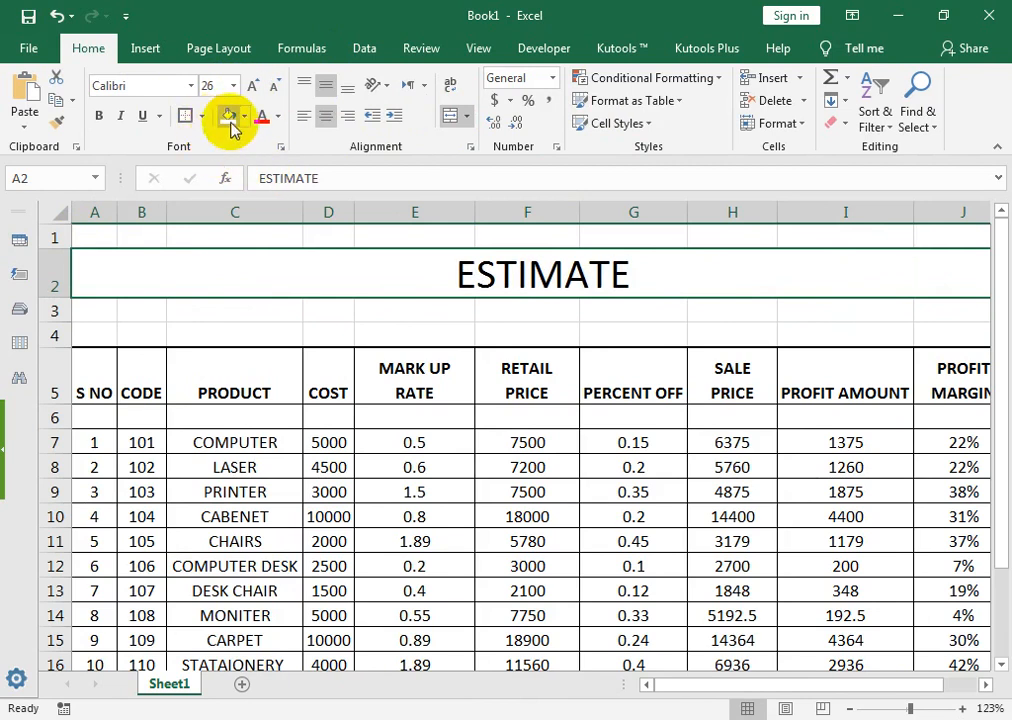
# Step: Give the ESTIMATE title a dark blue fill and white italic text
pyautogui.click(243, 116)
pyautogui.click(361, 271)
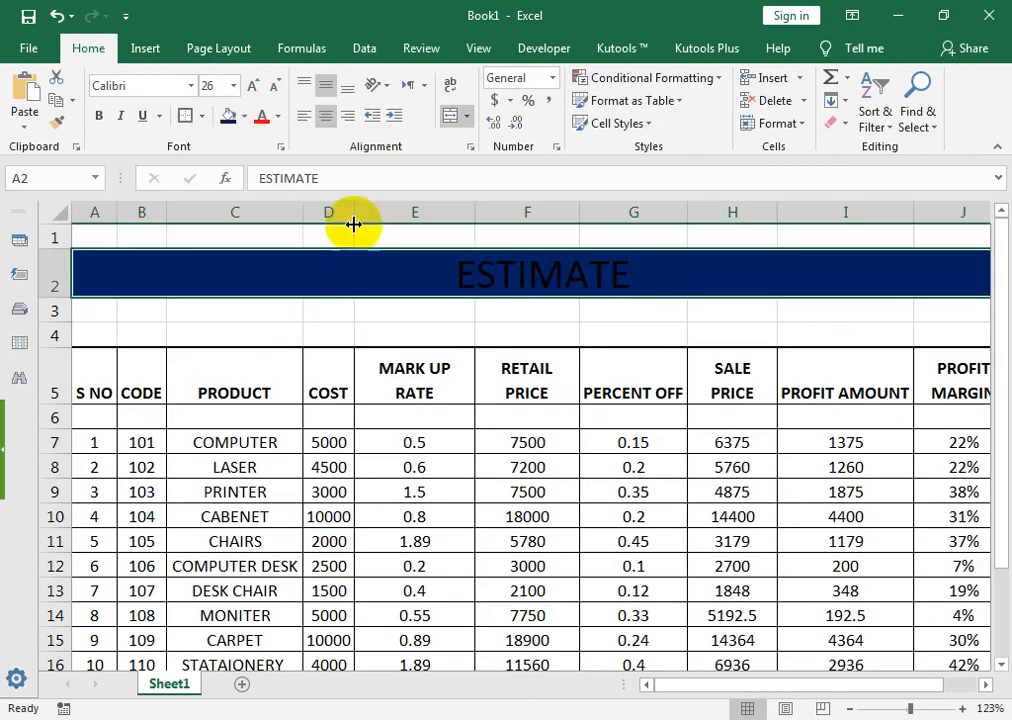
pyautogui.click(279, 118)
pyautogui.click(262, 186)
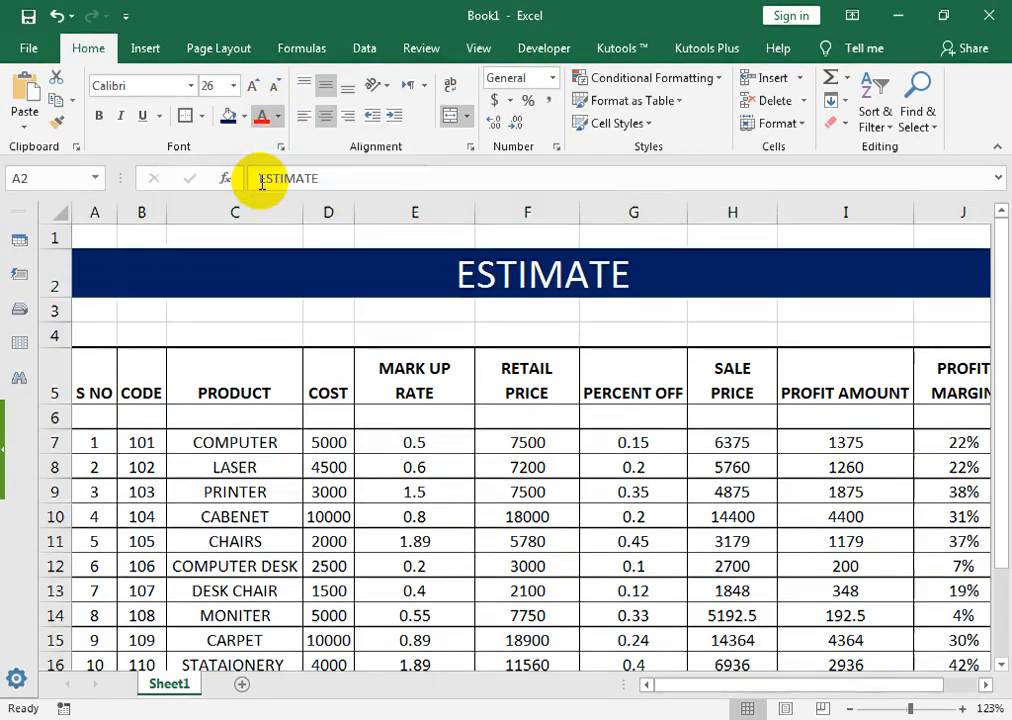
pyautogui.click(117, 118)
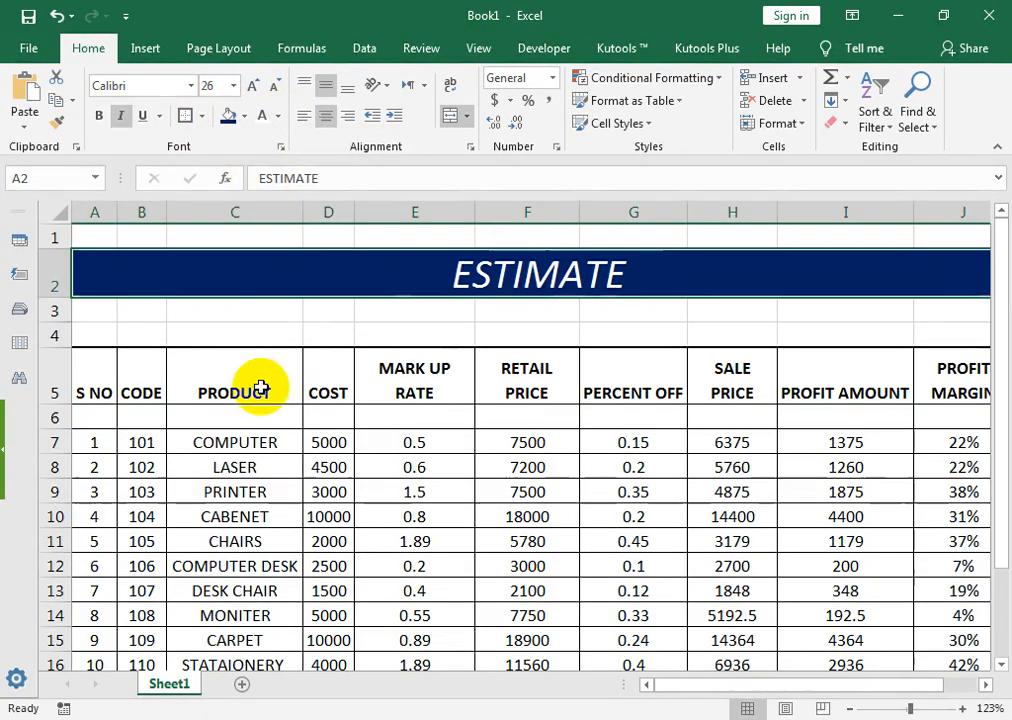
# Step: Merge and center A3 to J4 and enter the subtitle SALE PRICING INFORMATION
pyautogui.click(320, 385)
pyautogui.moveTo(101, 317); pyautogui.dragTo(915, 335)
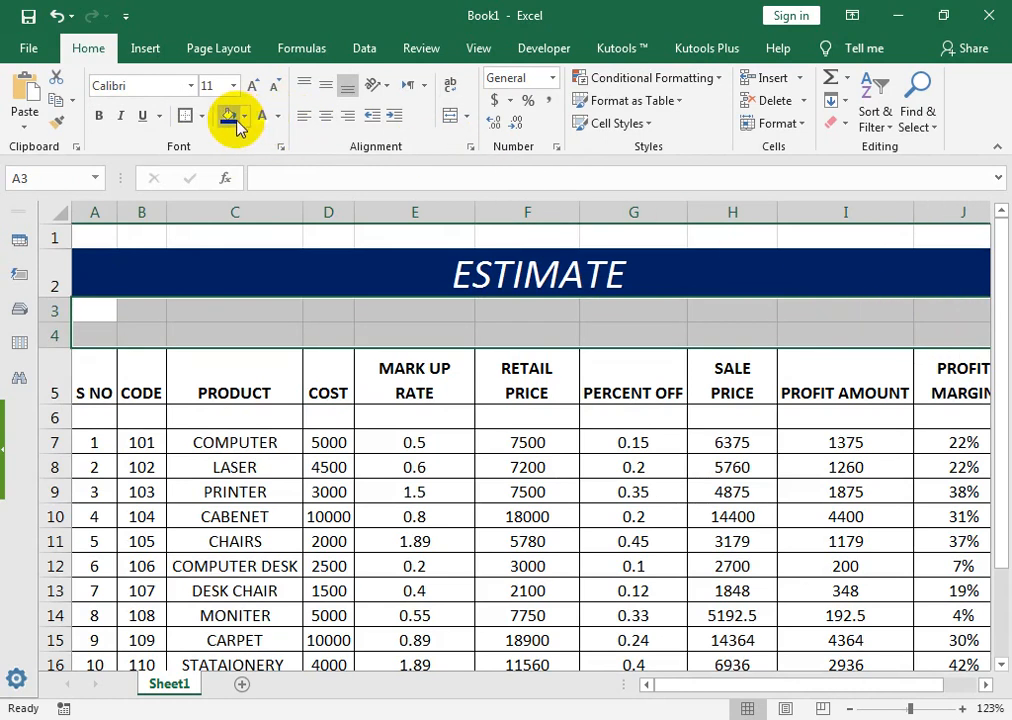
pyautogui.click(451, 115)
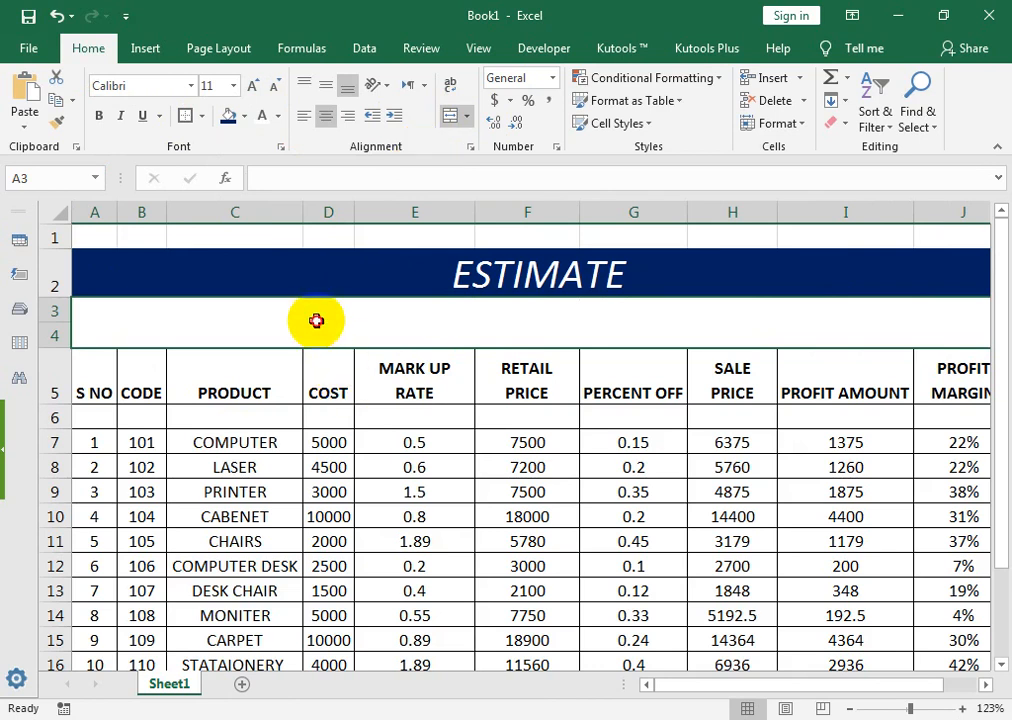
pyautogui.write('SALE PRICING INFORMATION')
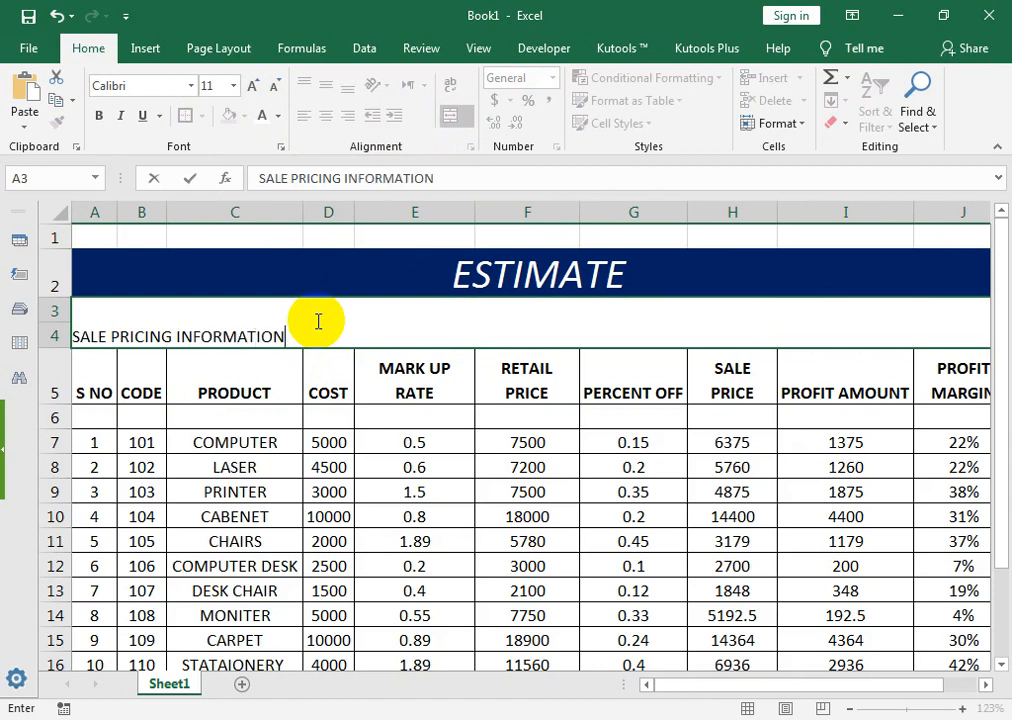
pyautogui.click(350, 442)
# Step: Align the SALE PRICING INFORMATION subtitle to the vertical middle and make it bold
pyautogui.click(349, 289)
pyautogui.click(367, 319)
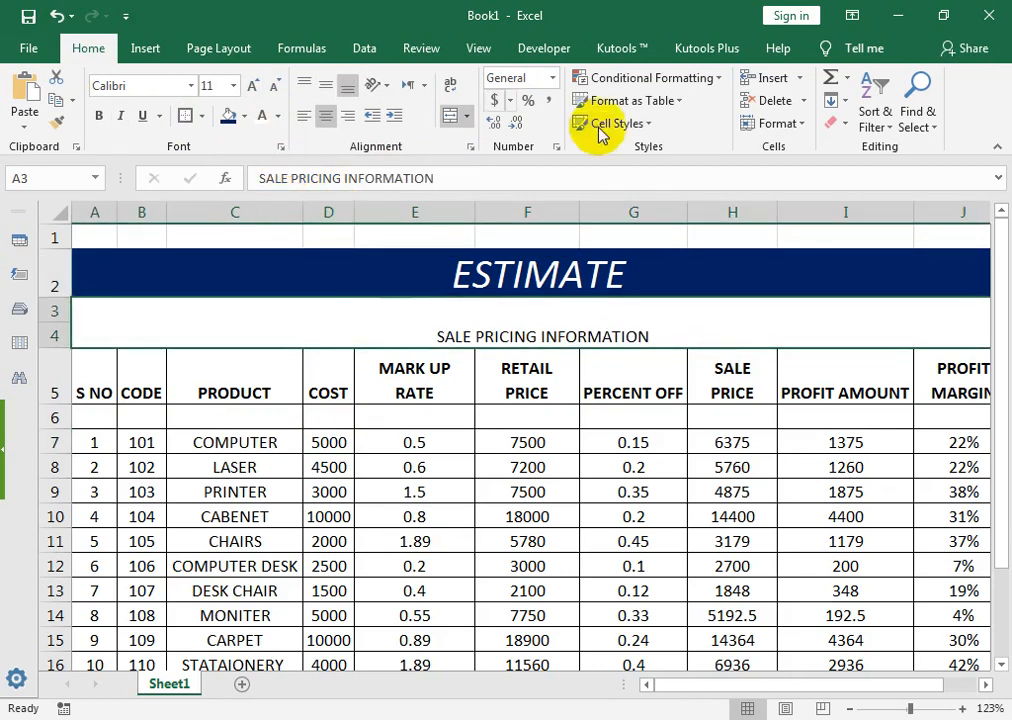
pyautogui.click(336, 88)
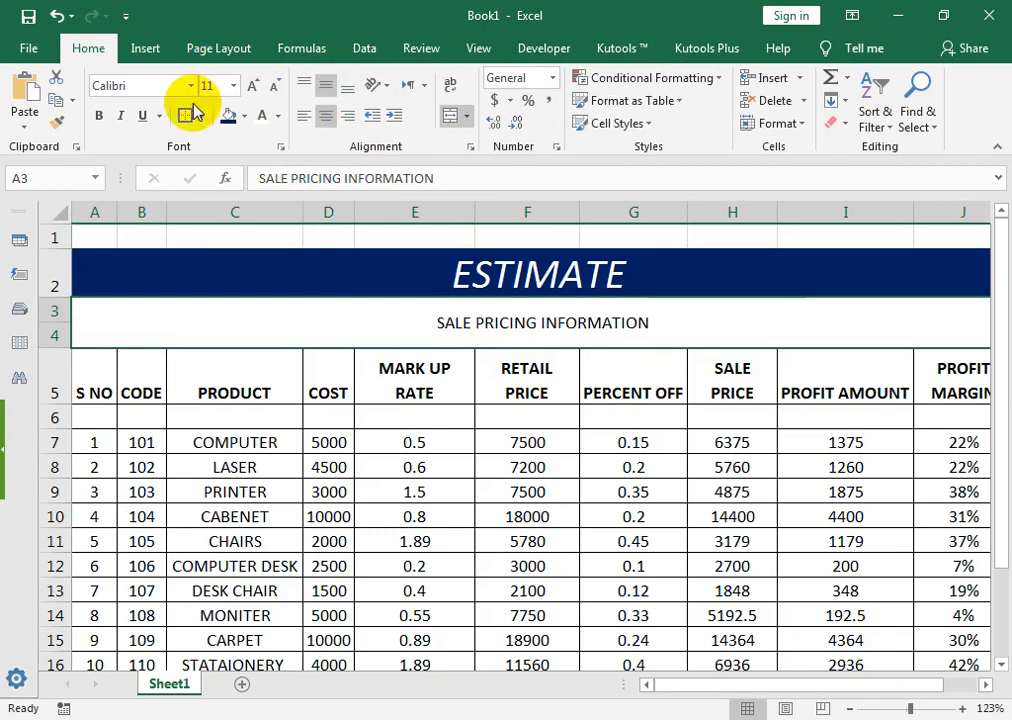
pyautogui.click(98, 120)
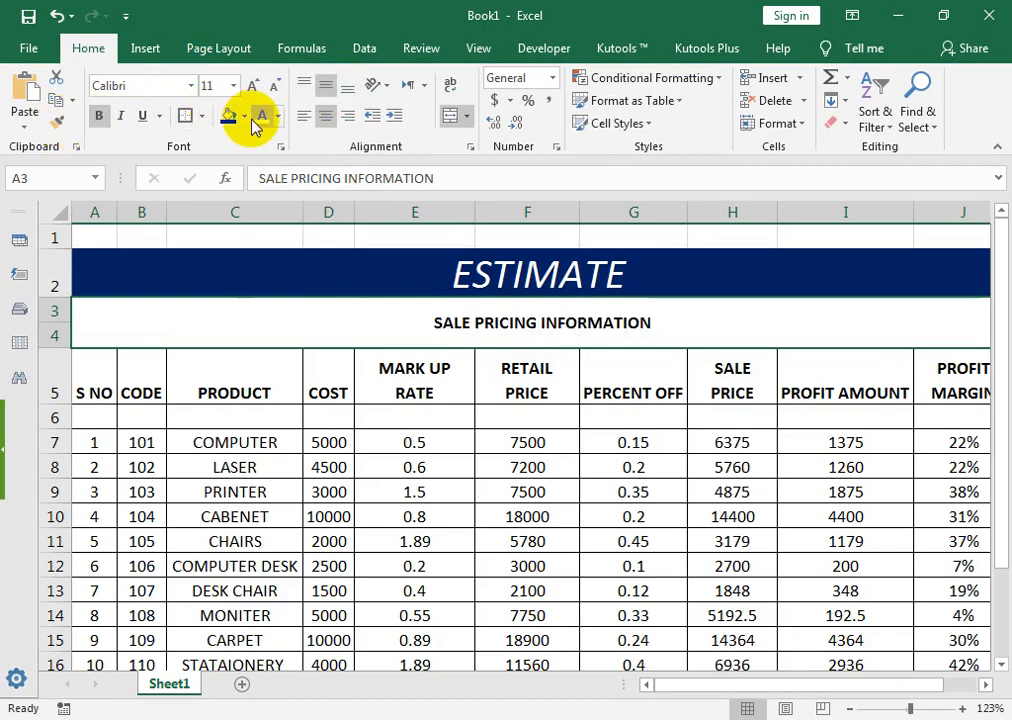
# Step: Fill the SALE PRICING INFORMATION subtitle with yellow and enlarge its font to size 22
pyautogui.click(244, 116)
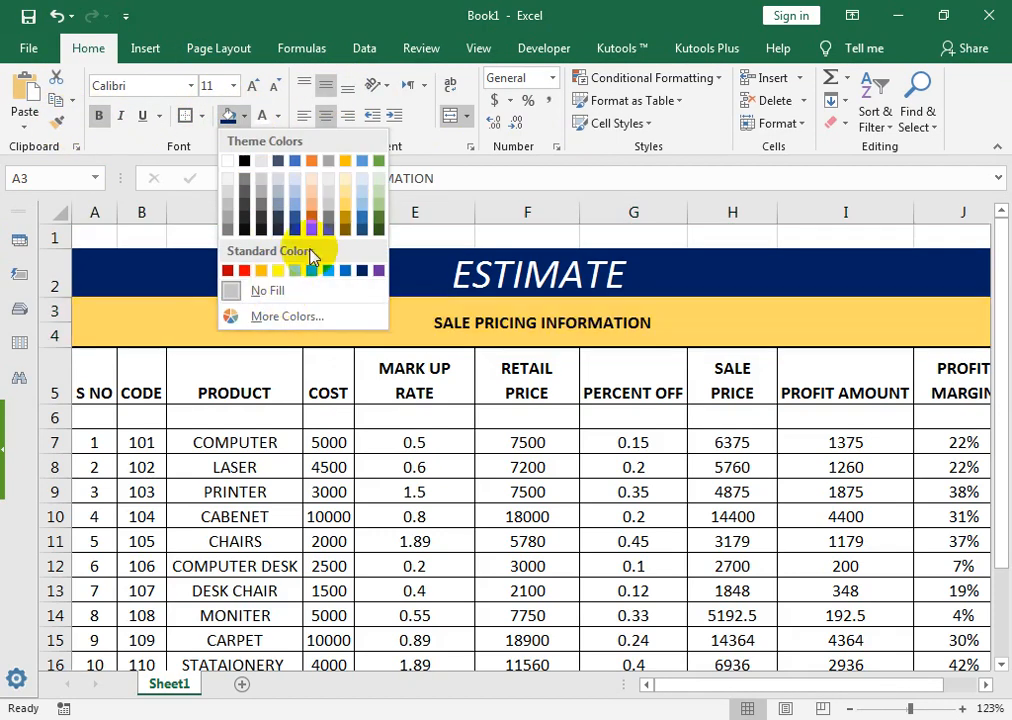
pyautogui.click(278, 270)
pyautogui.click(254, 88)
pyautogui.click(254, 88)
pyautogui.click(254, 88)
pyautogui.click(254, 88)
pyautogui.click(254, 88)
pyautogui.click(254, 88)
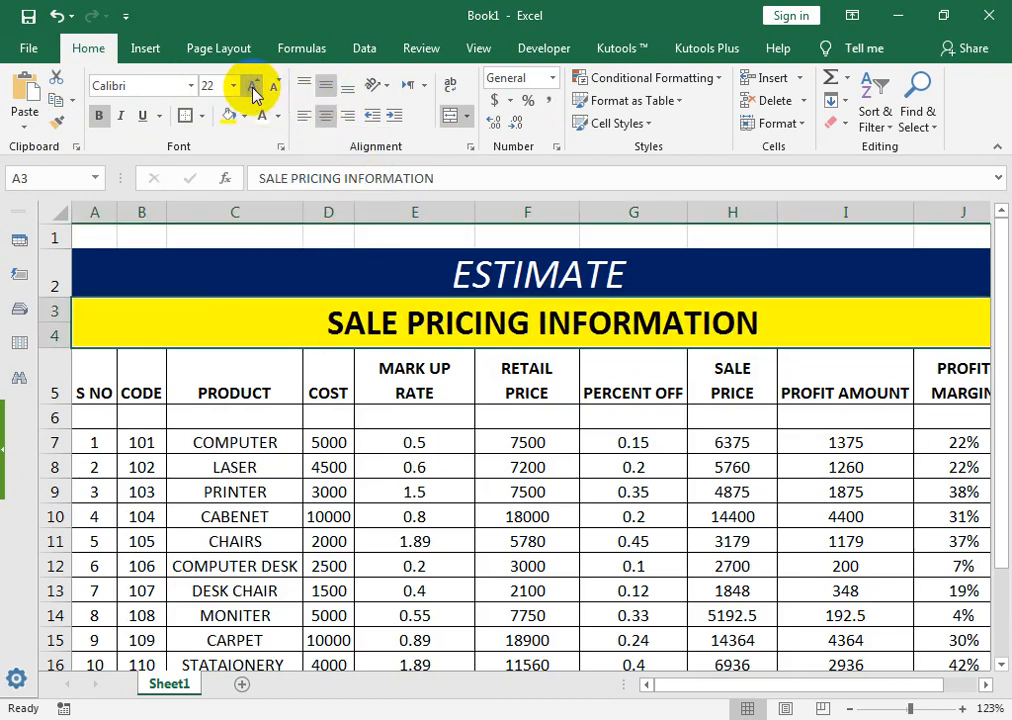
# Step: Enlarge the SALE PRICING INFORMATION subtitle to font size 24 and hide the empty row 1 above the title
pyautogui.click(254, 88)
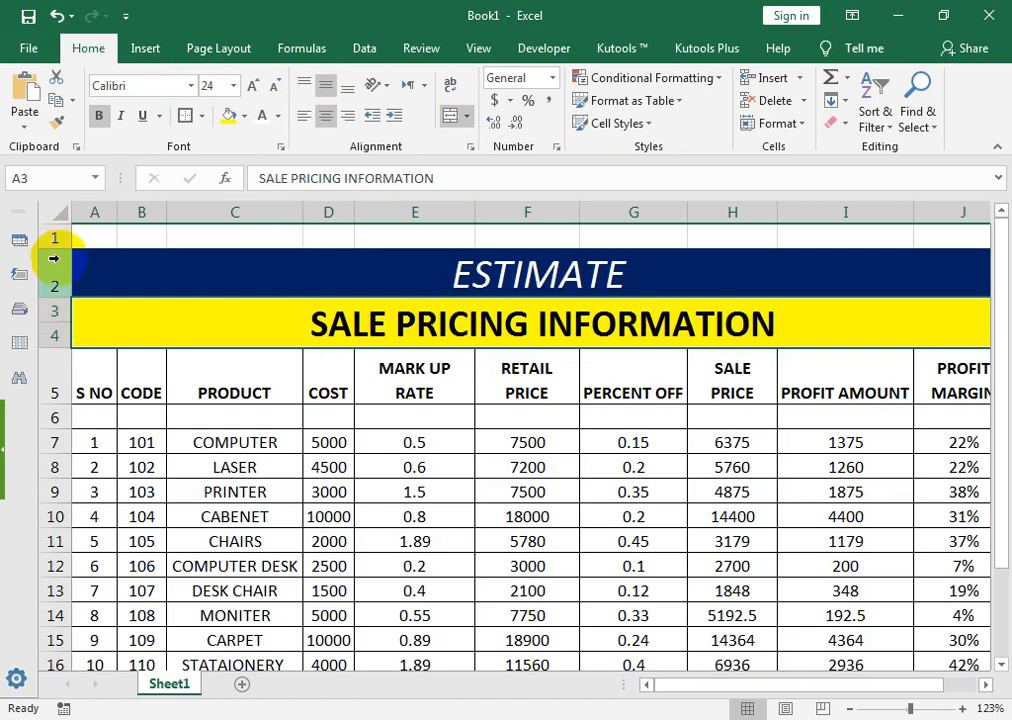
pyautogui.moveTo(59, 254); pyautogui.dragTo(61, 226)
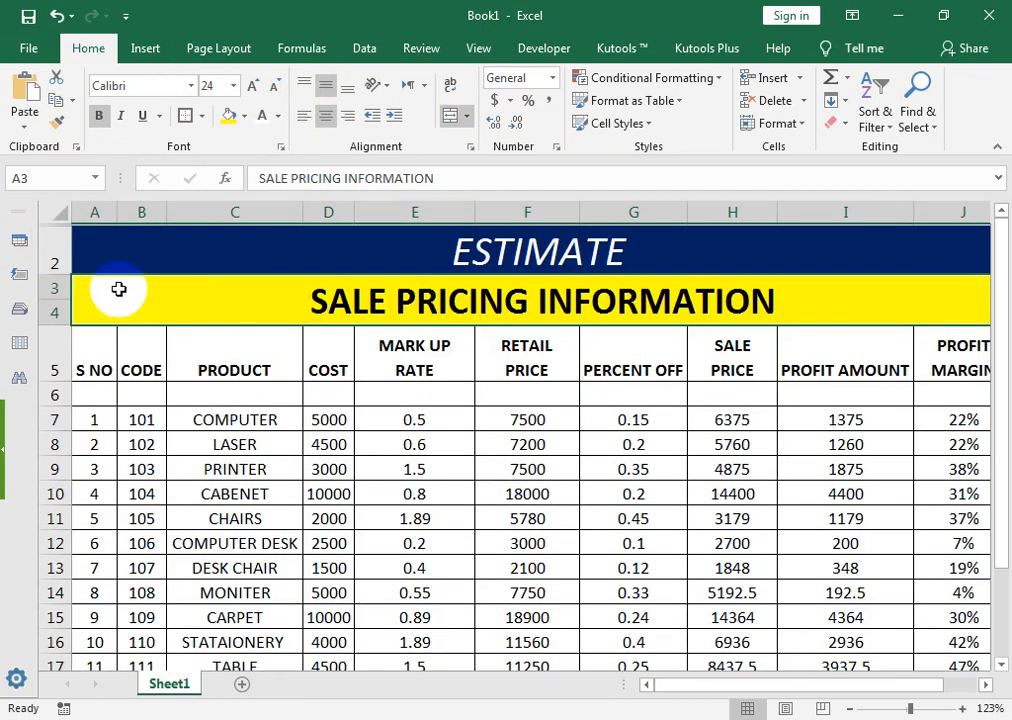
# Step: Make row 2 taller and set the ESTIMATE title in Adobe Devanagari at size 48
pyautogui.moveTo(66, 281); pyautogui.dragTo(68, 290)
pyautogui.click(210, 274)
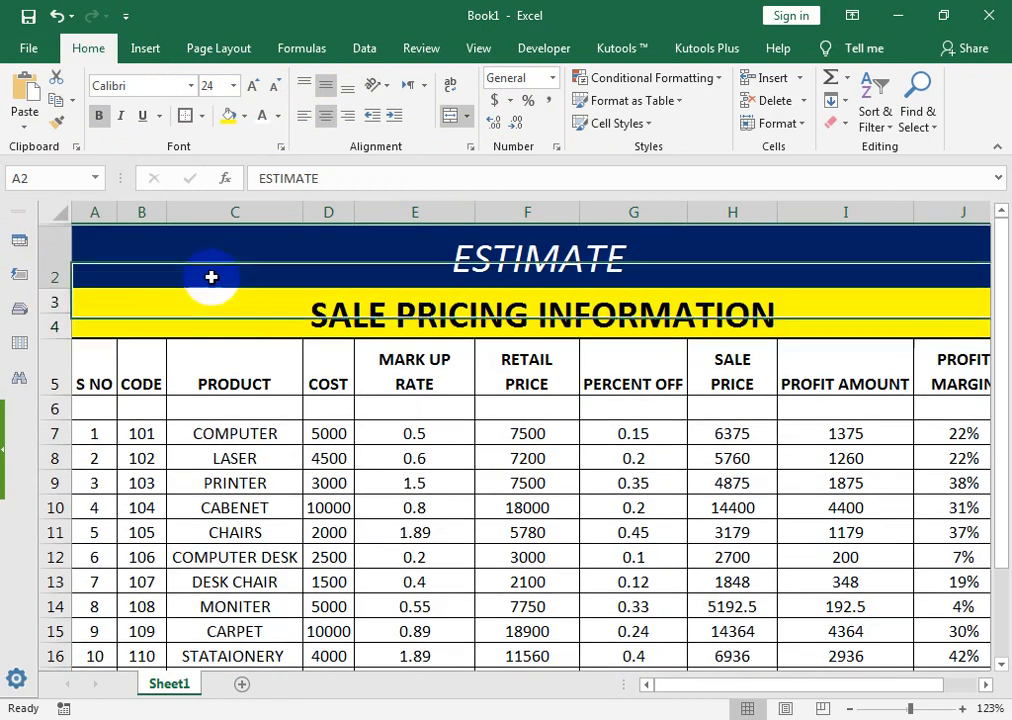
pyautogui.click(249, 88)
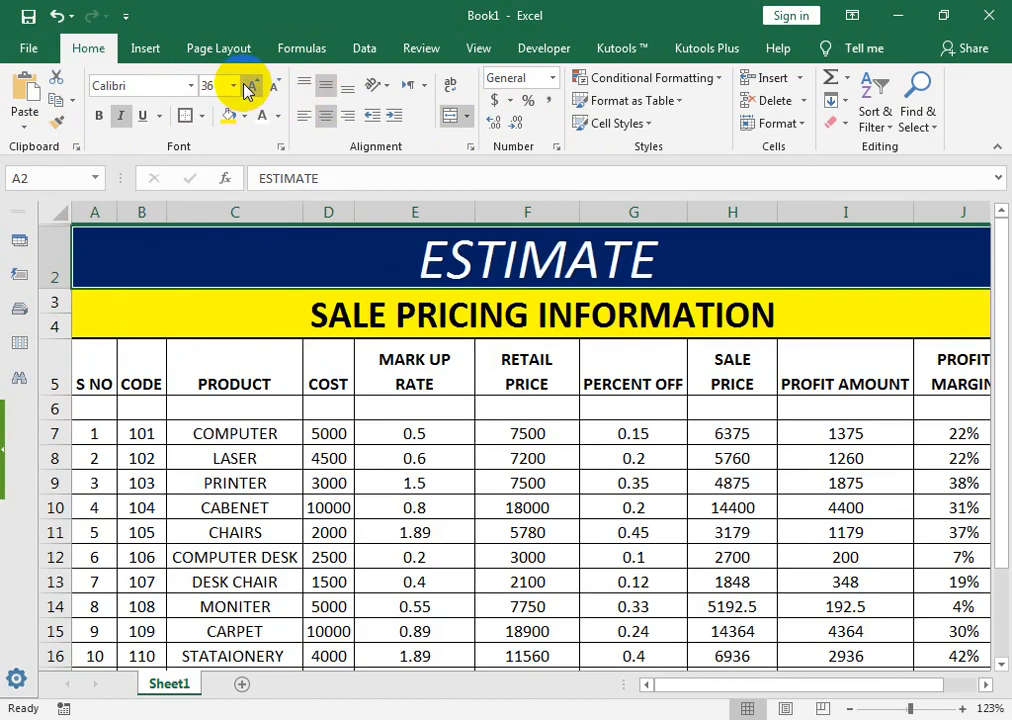
pyautogui.click(190, 88)
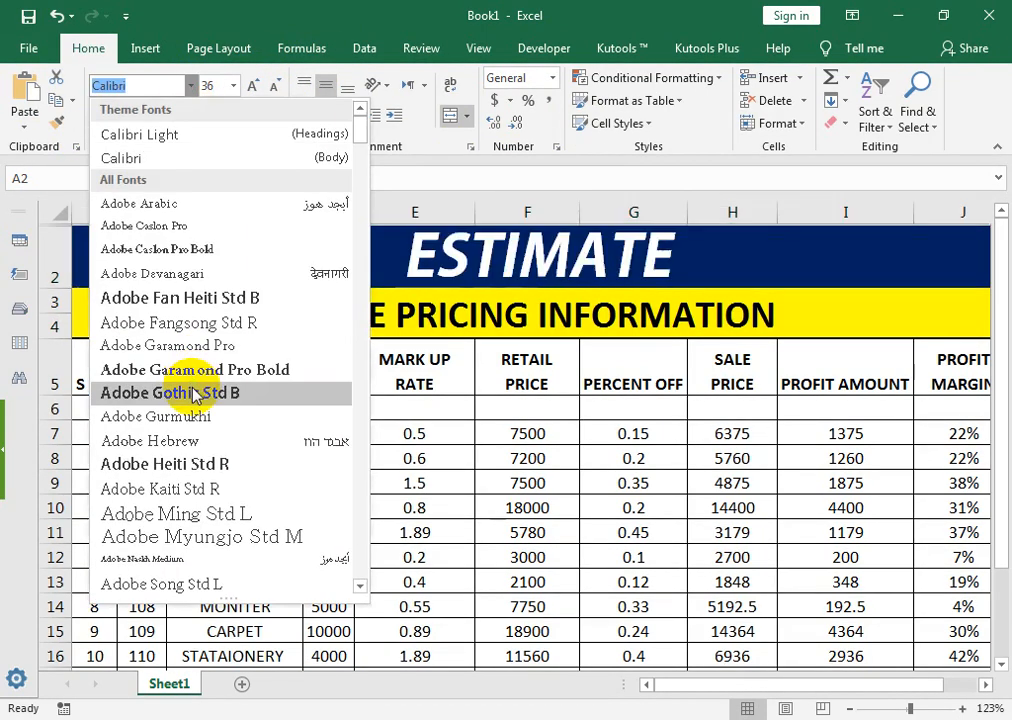
pyautogui.click(200, 272)
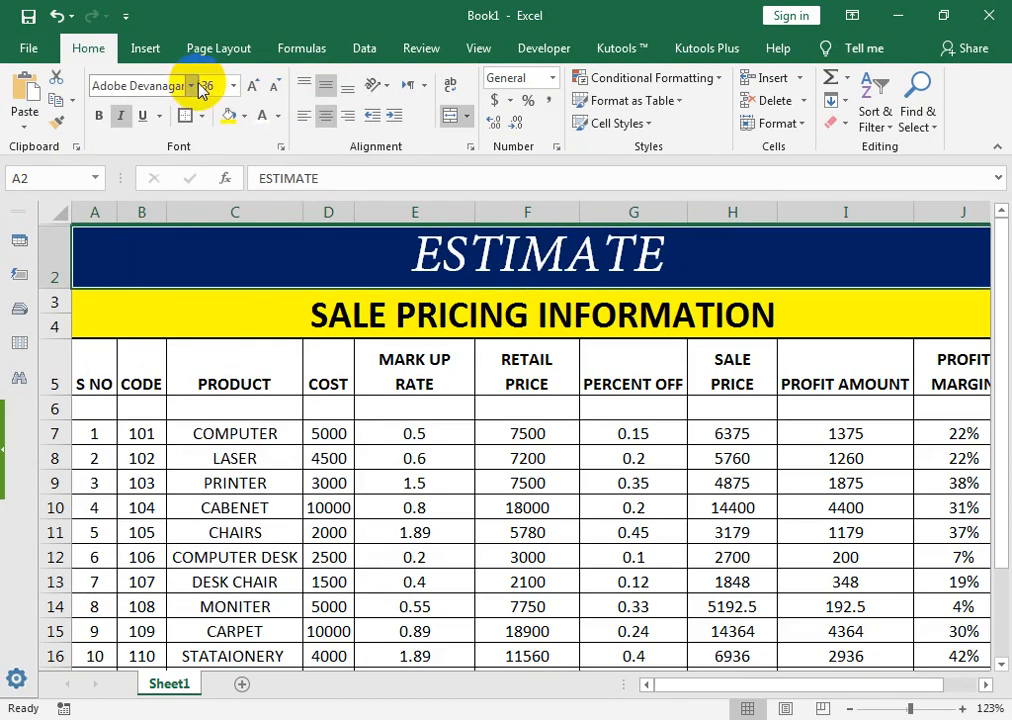
pyautogui.click(251, 88)
pyautogui.moveTo(58, 289); pyautogui.dragTo(61, 294)
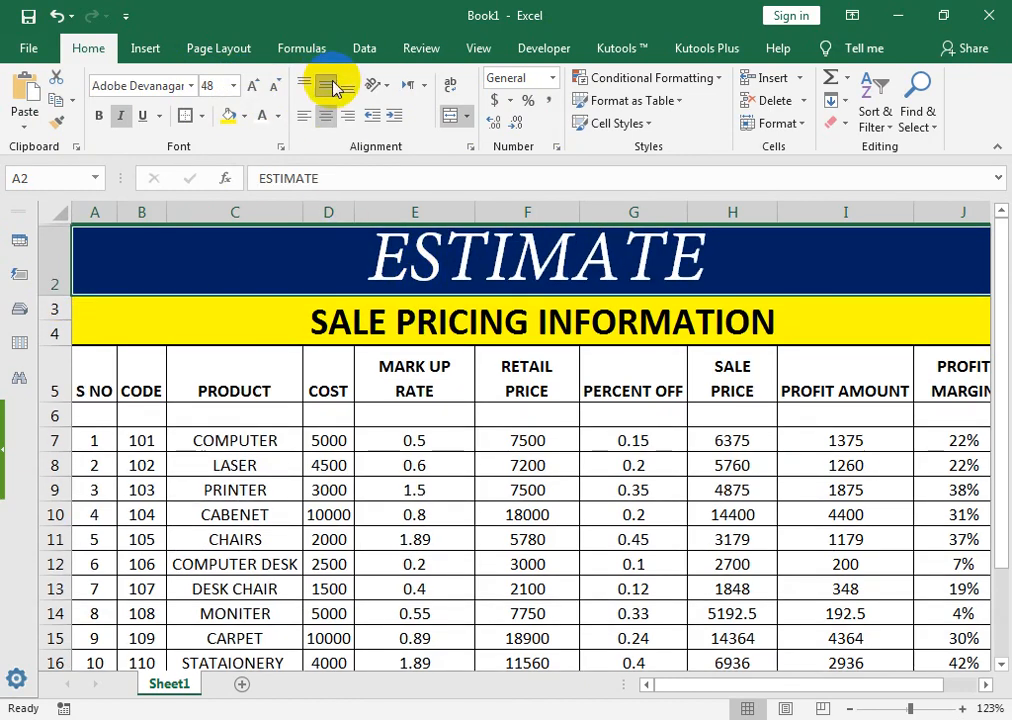
# Step: Try bottom and top vertical alignment on the ESTIMATE title and return it to middle alignment
pyautogui.click(346, 91)
pyautogui.click(306, 90)
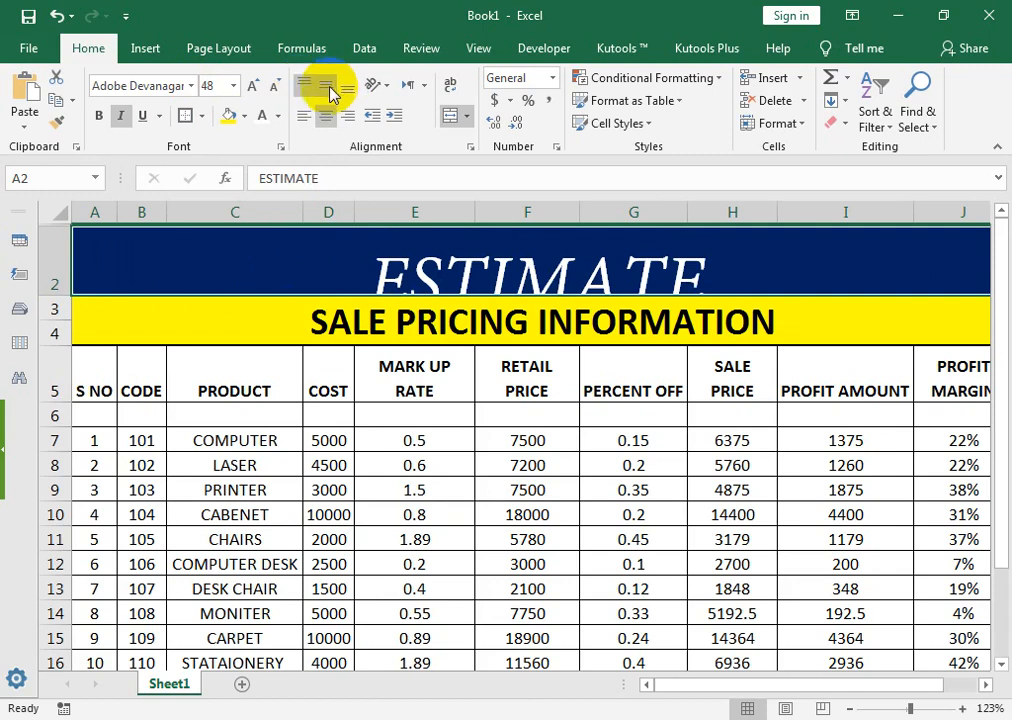
pyautogui.click(330, 92)
pyautogui.click(430, 372)
# Step: Enlarge the SALE PRICING INFORMATION subtitle to font size 26, keeping it bold
pyautogui.click(305, 316)
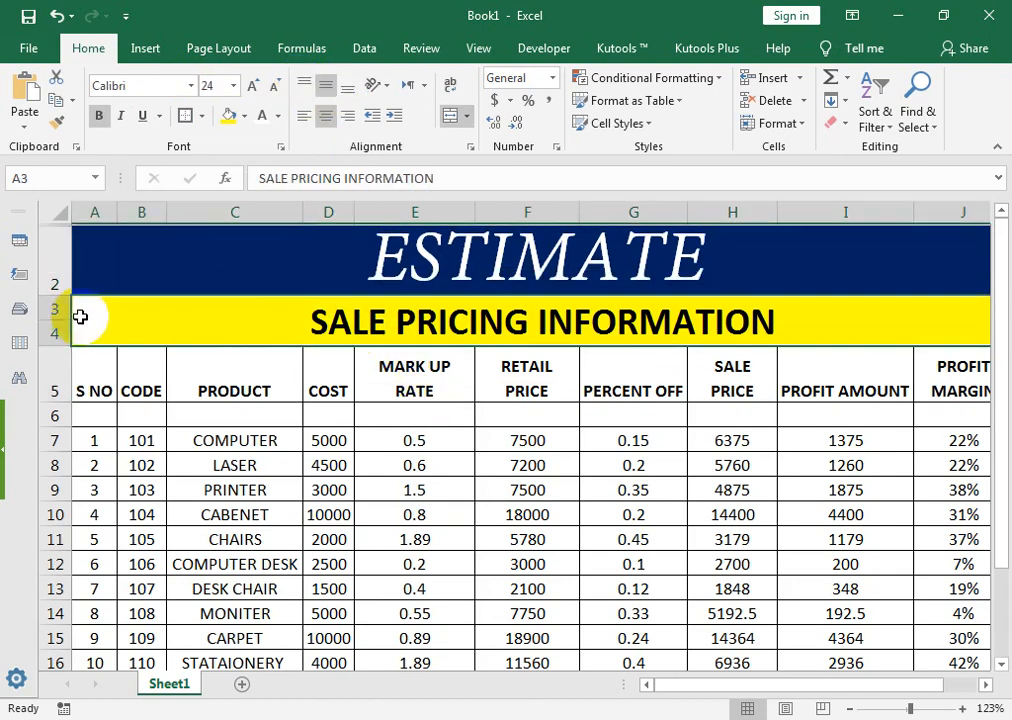
pyautogui.click(99, 116)
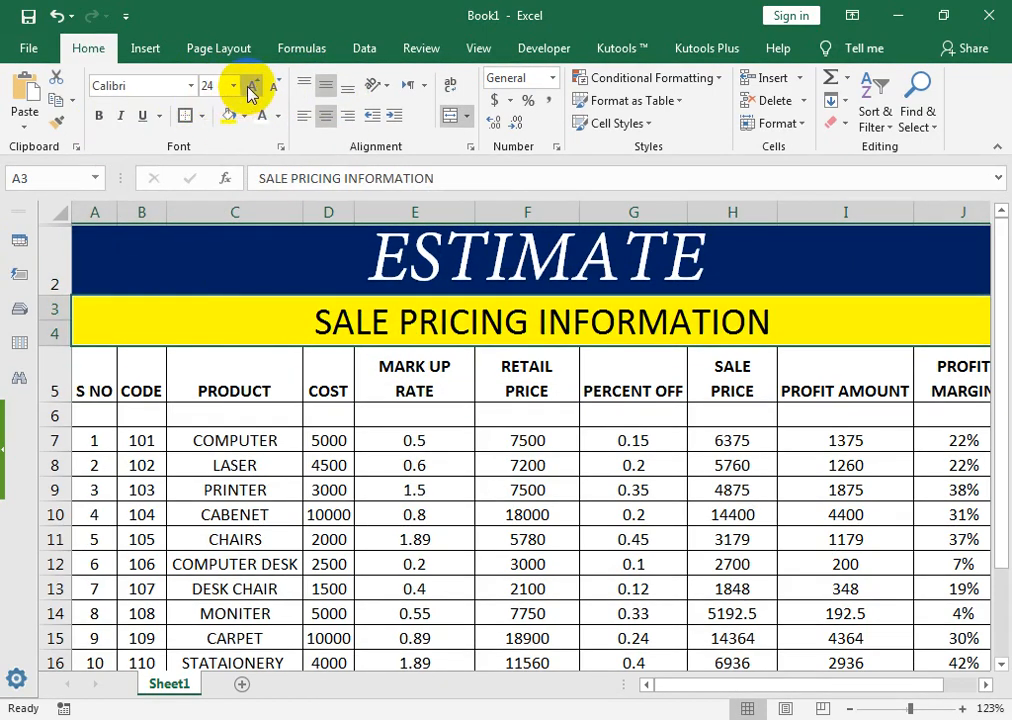
pyautogui.click(99, 116)
pyautogui.click(253, 86)
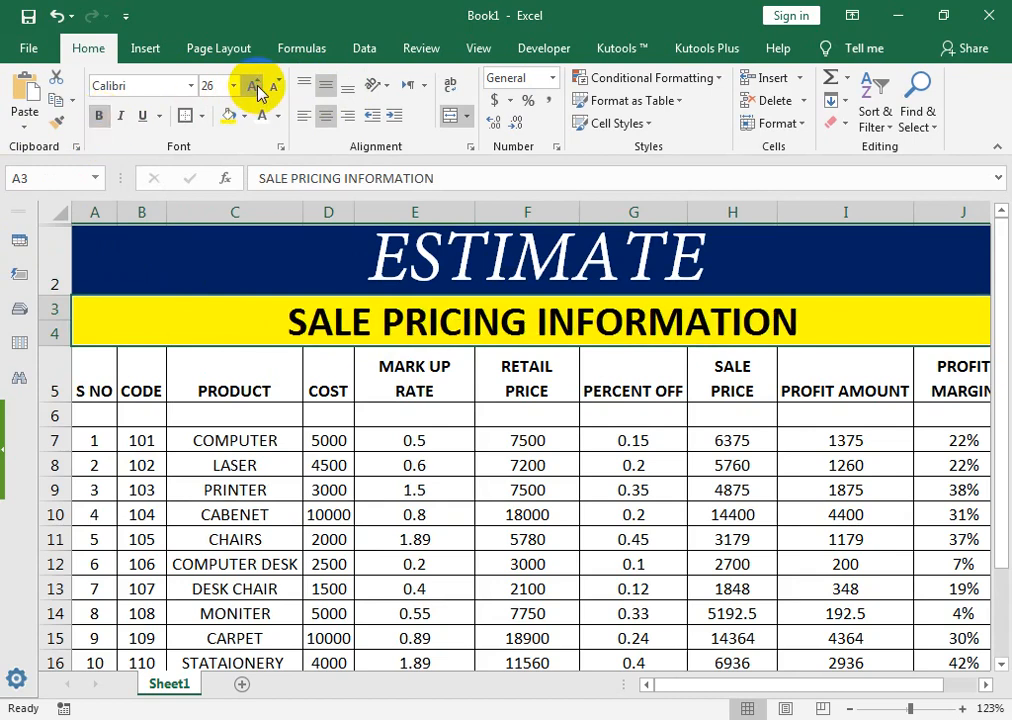
pyautogui.click(410, 540)
# Step: Give the column headings in A5 to J5 a black fill and white text
pyautogui.moveTo(99, 389); pyautogui.dragTo(913, 350)
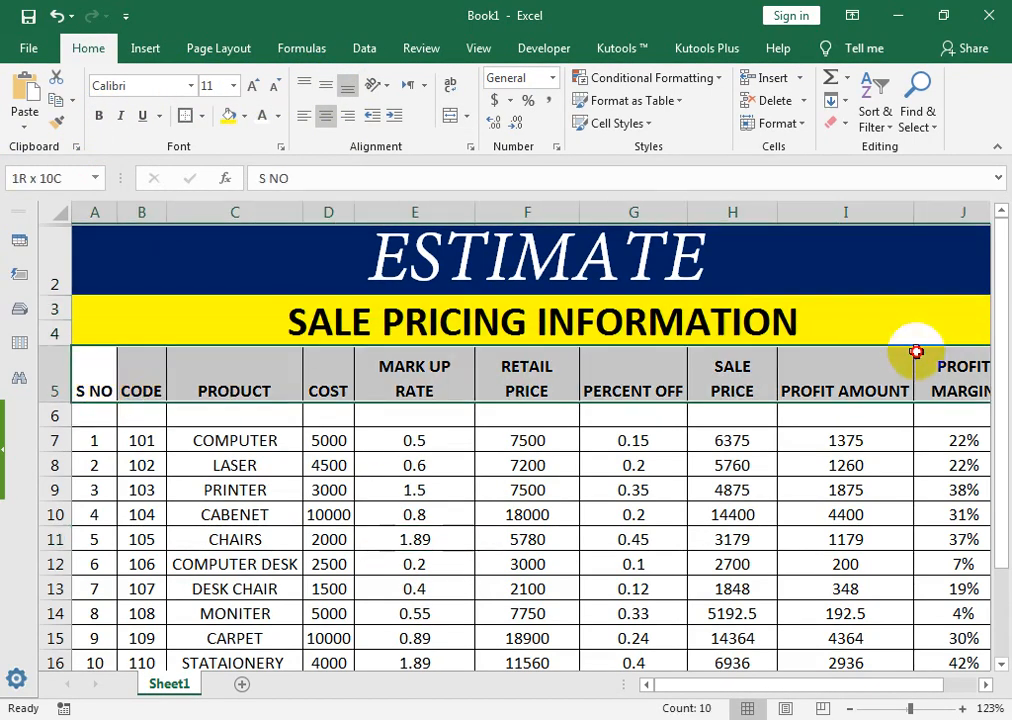
pyautogui.click(244, 115)
pyautogui.click(244, 162)
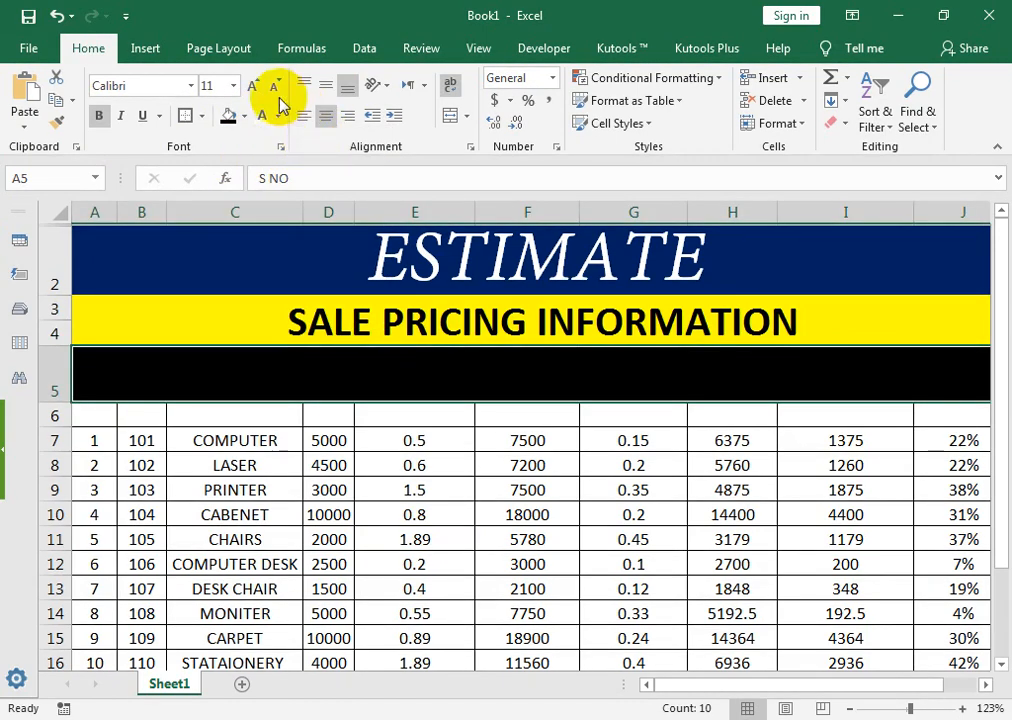
pyautogui.click(275, 116)
pyautogui.click(262, 184)
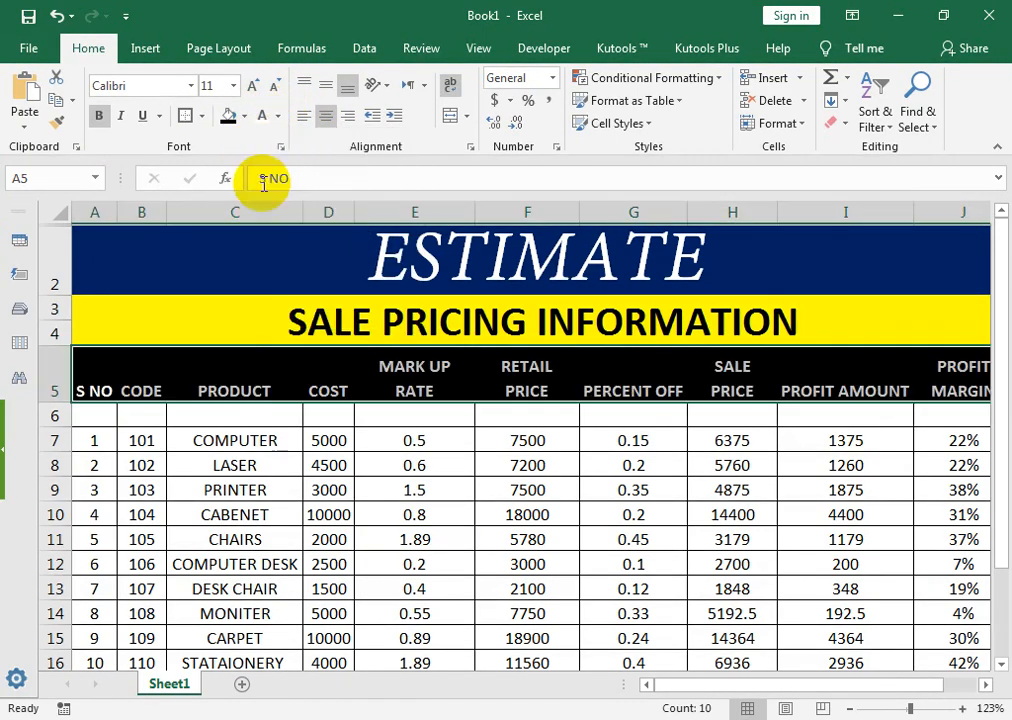
# Step: Align the row 5 column headings to the vertical middle and reduce their font by one size
pyautogui.click(330, 92)
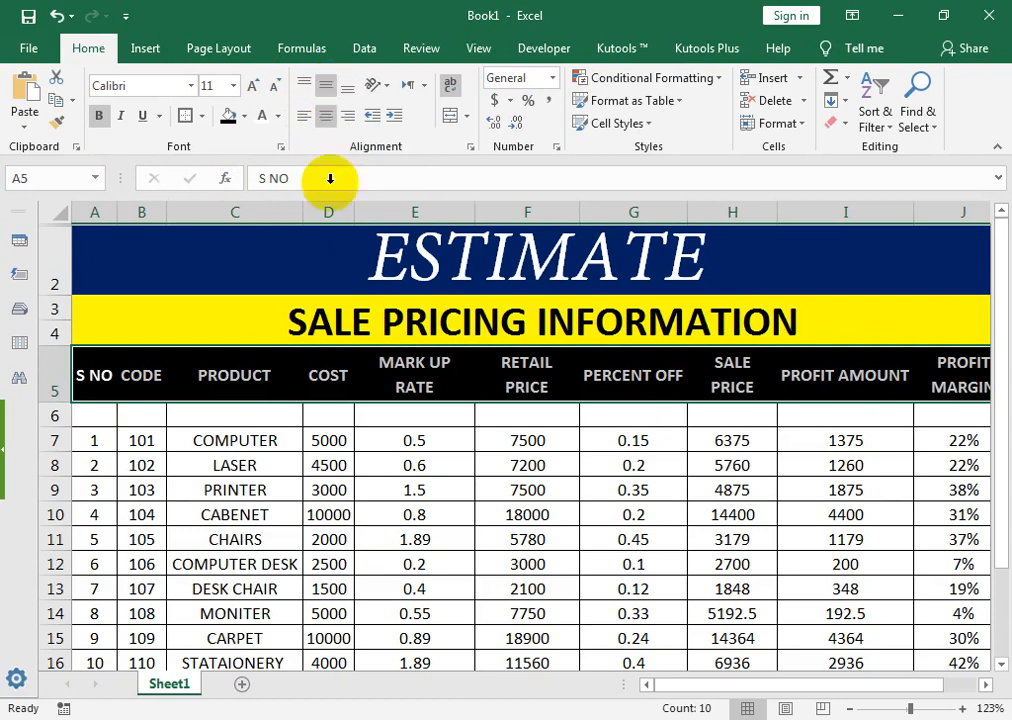
pyautogui.click(273, 86)
pyautogui.click(527, 564)
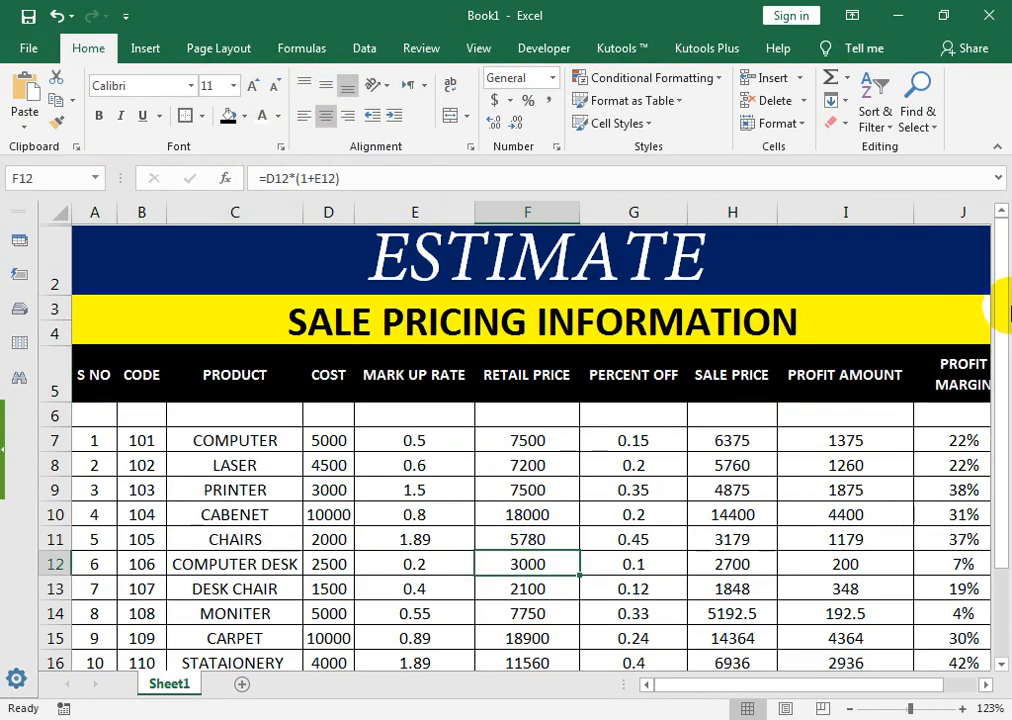
# Step: Switch to the Google Chrome window showing the YouTube channel's videos page
pyautogui.click(544, 413)
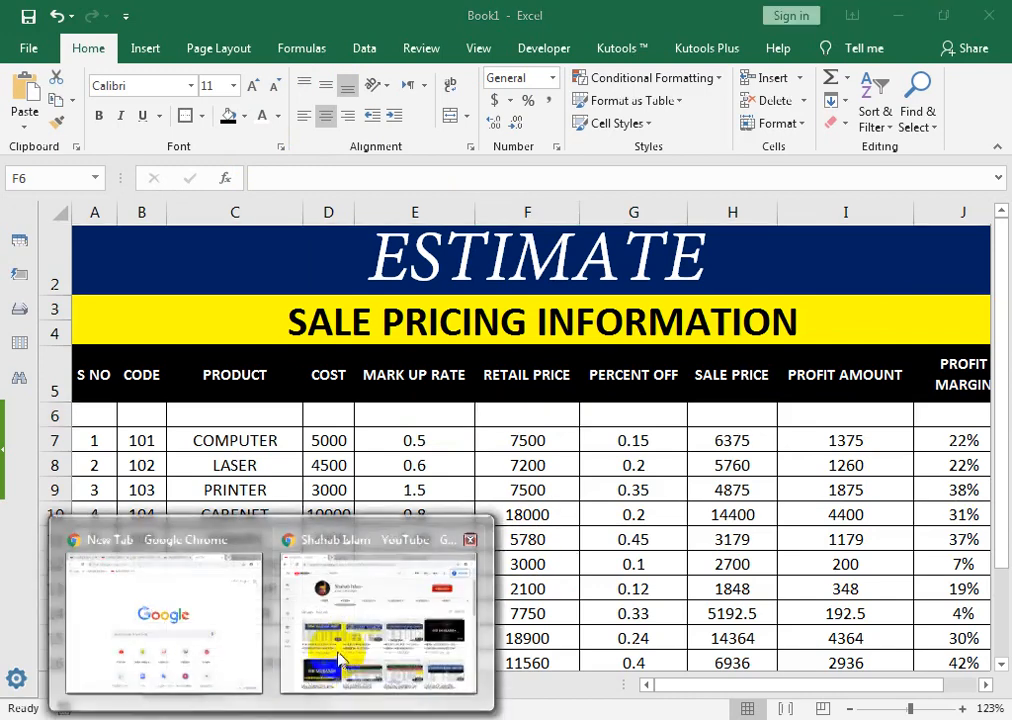
pyautogui.click(380, 588)
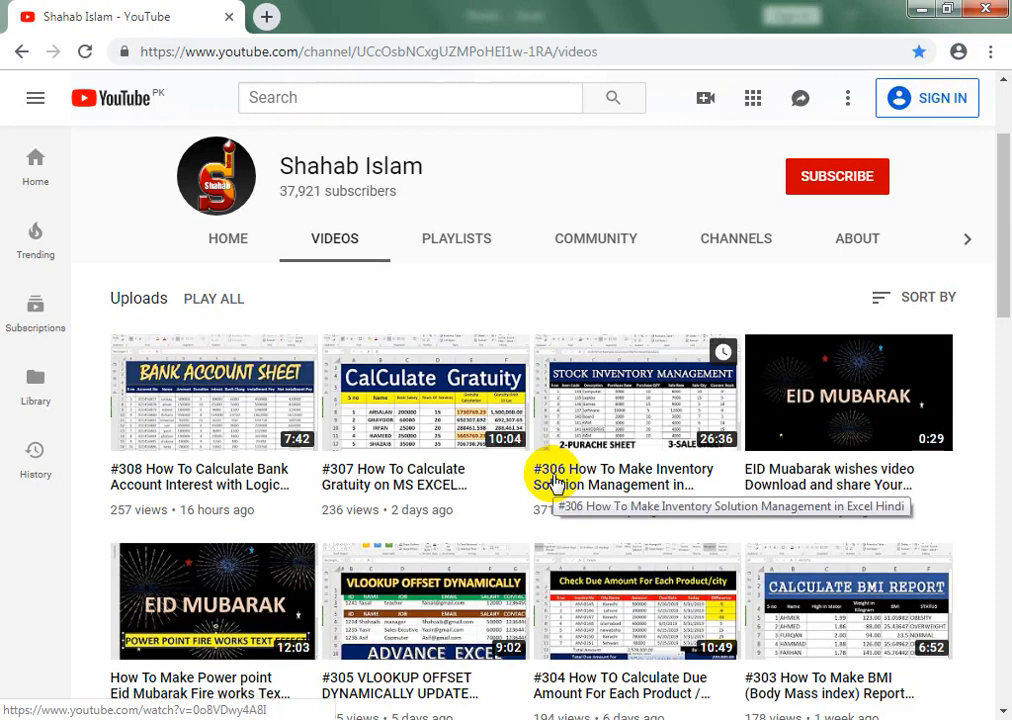